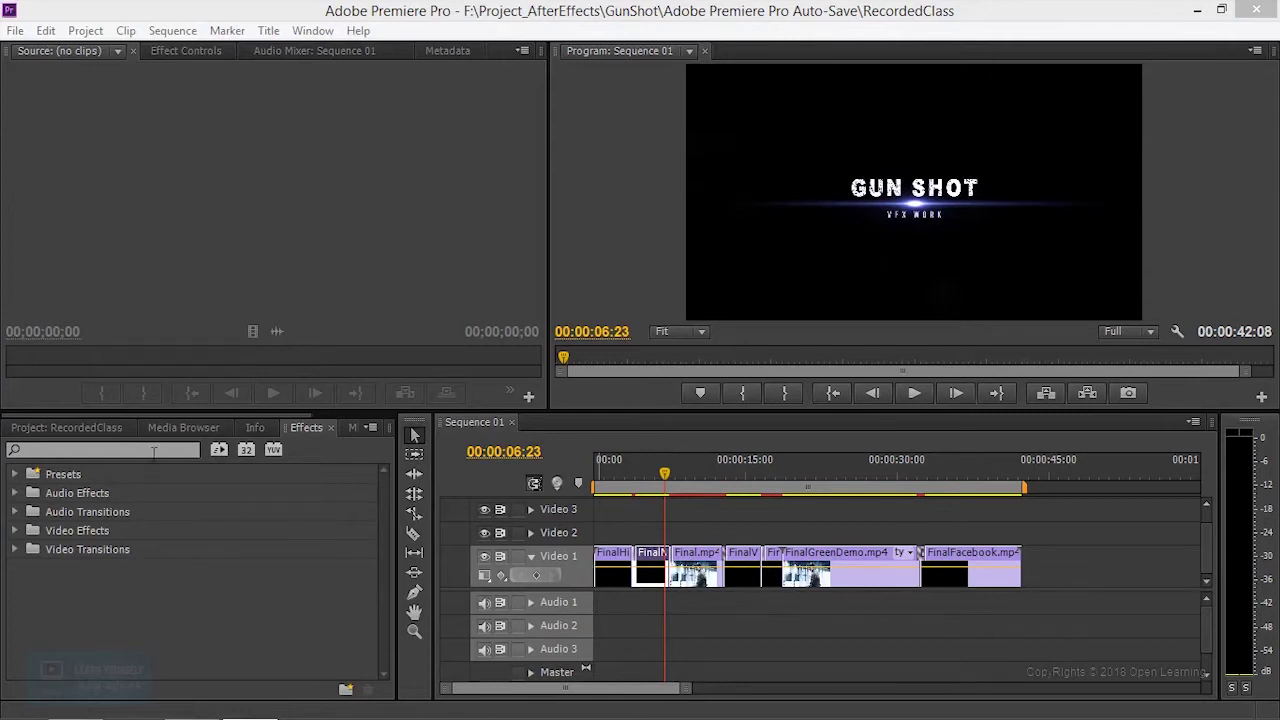
- Return to the Project panel and open the Import dialog at the GunShot folder
click(203, 425)
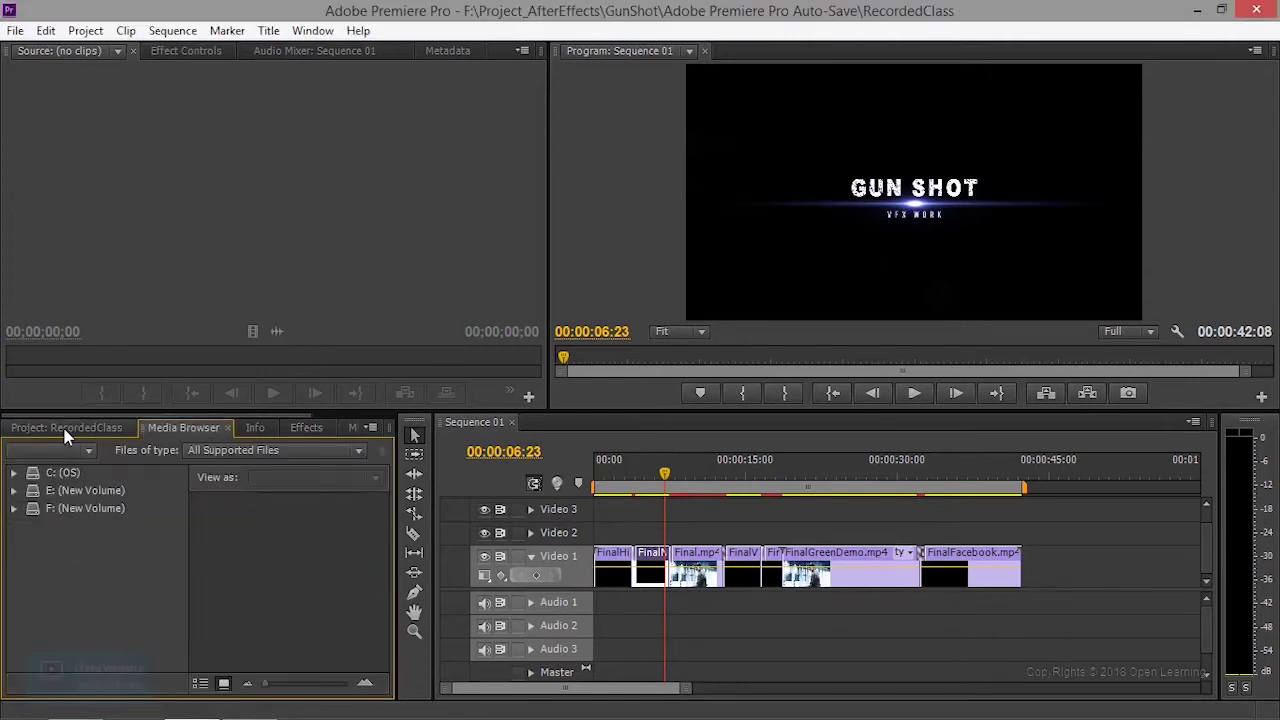
click(66, 428)
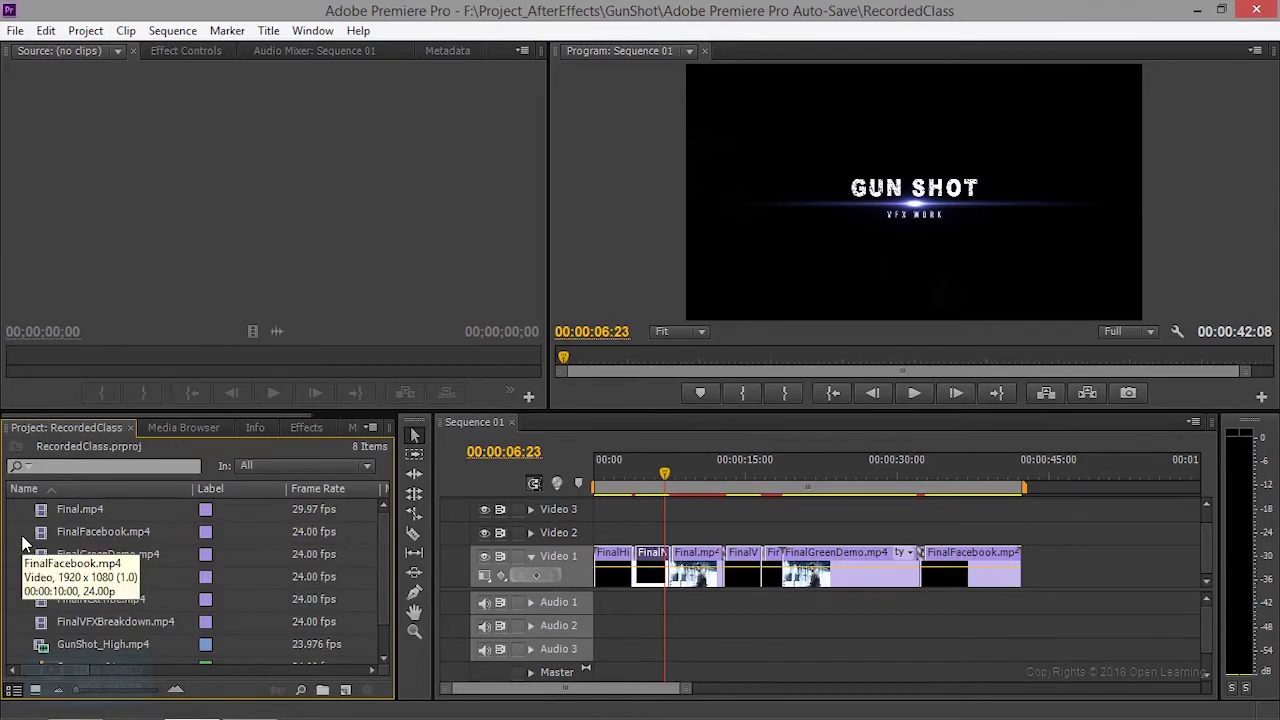
key(ctrl+i)
click(167, 86)
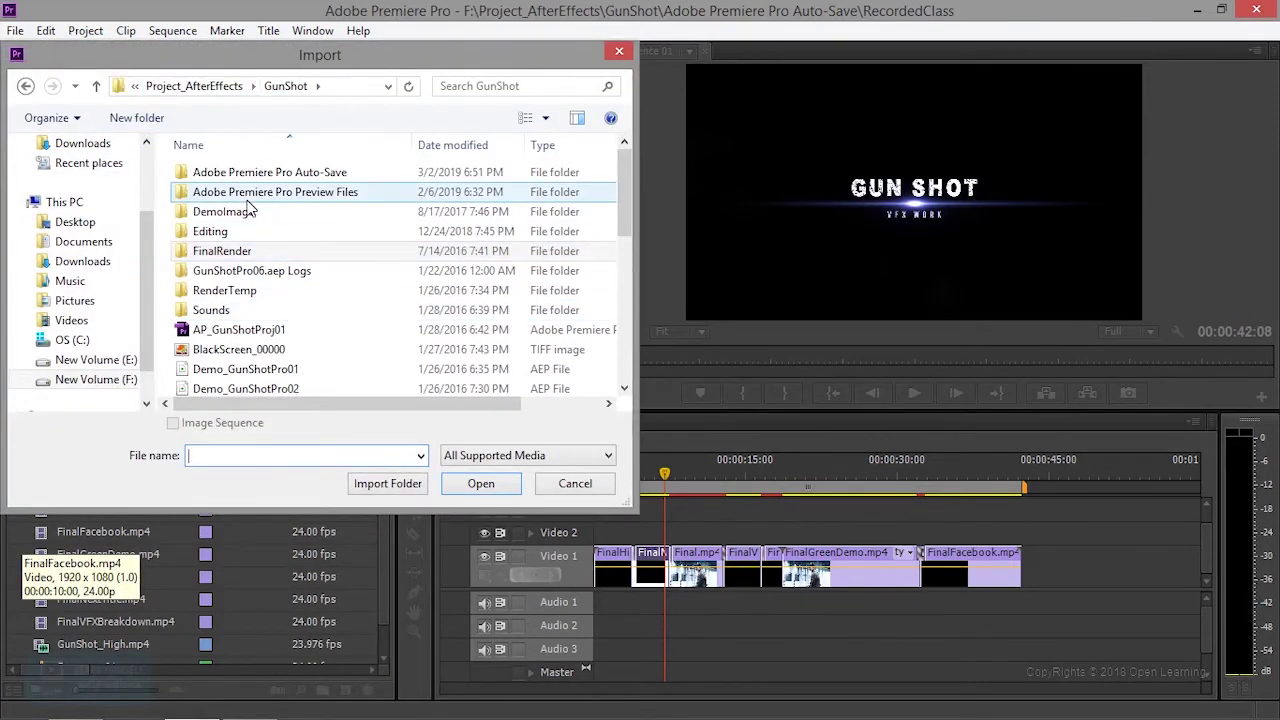
- Import all six bensound MP3 tracks from F:\OpenLearning\Music
click(218, 88)
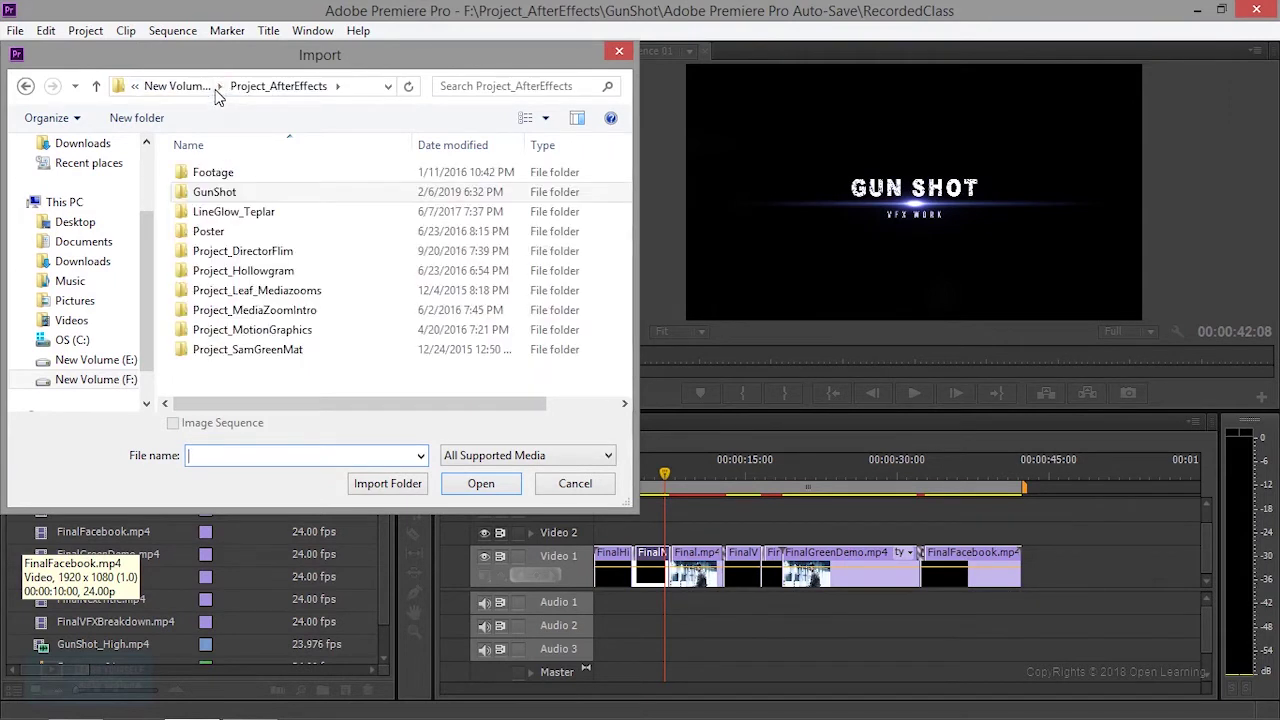
click(192, 88)
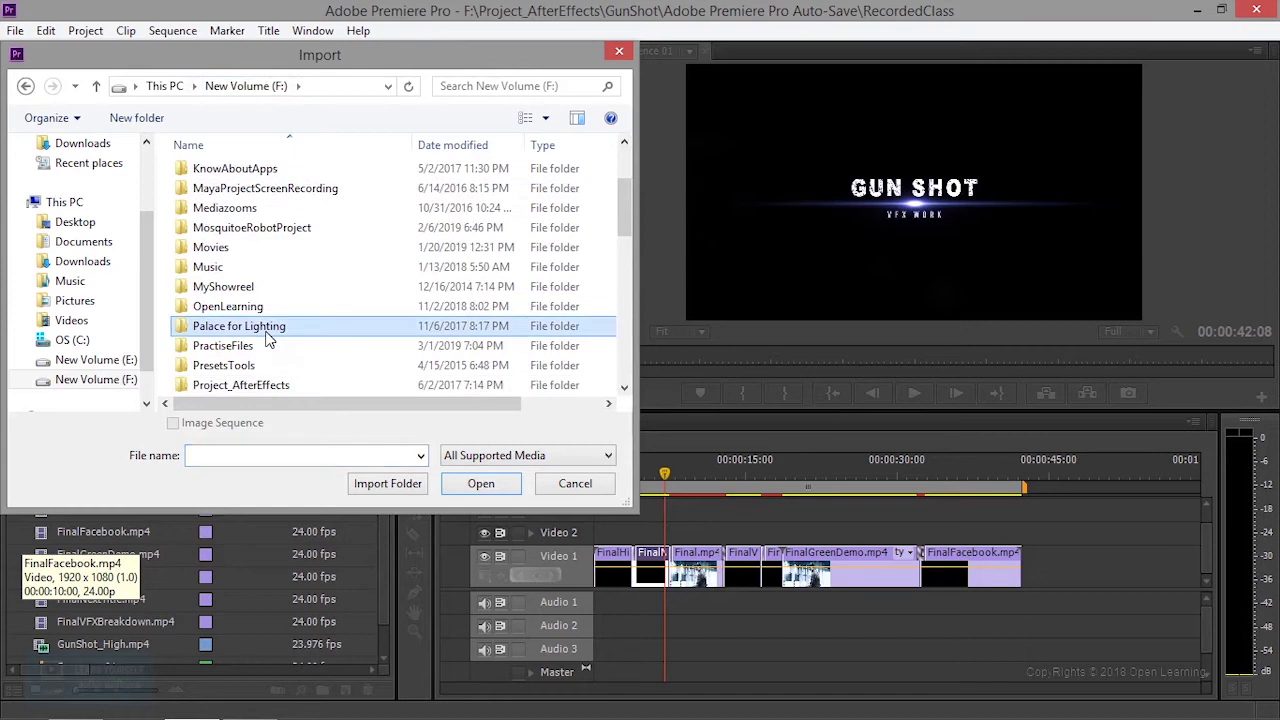
scroll(268, 335, up, 2)
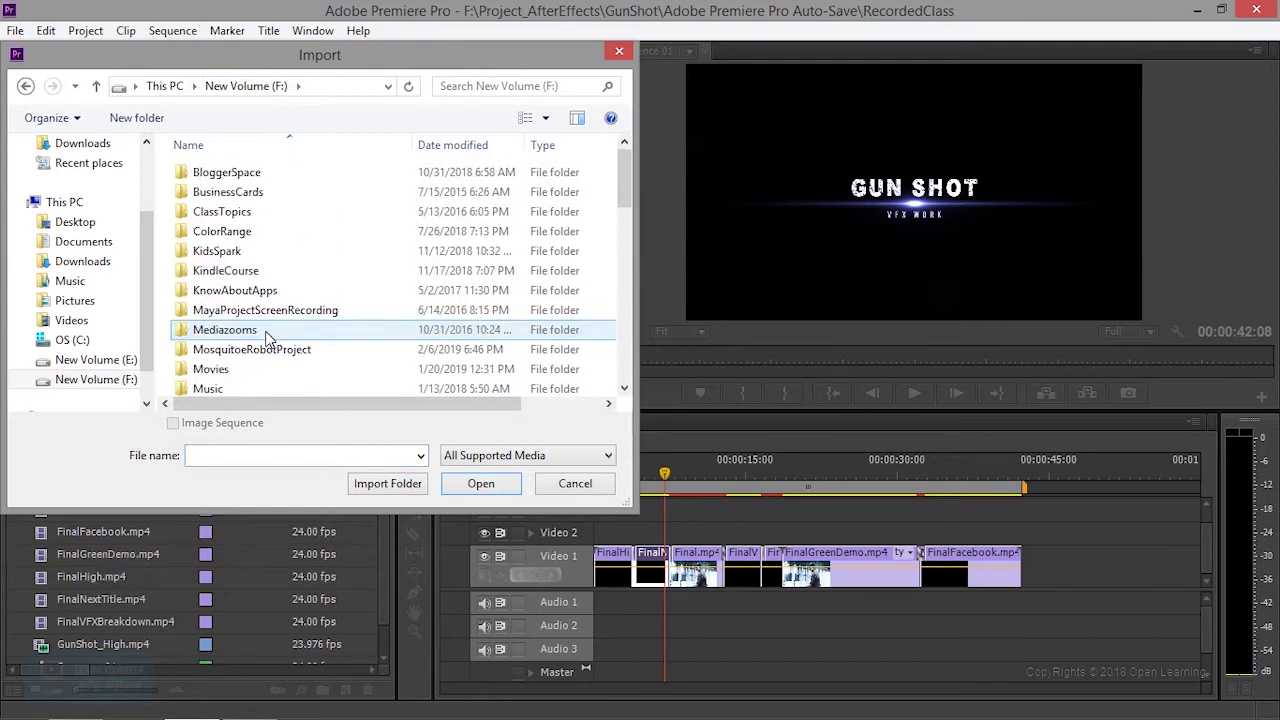
scroll(268, 337, down, 2)
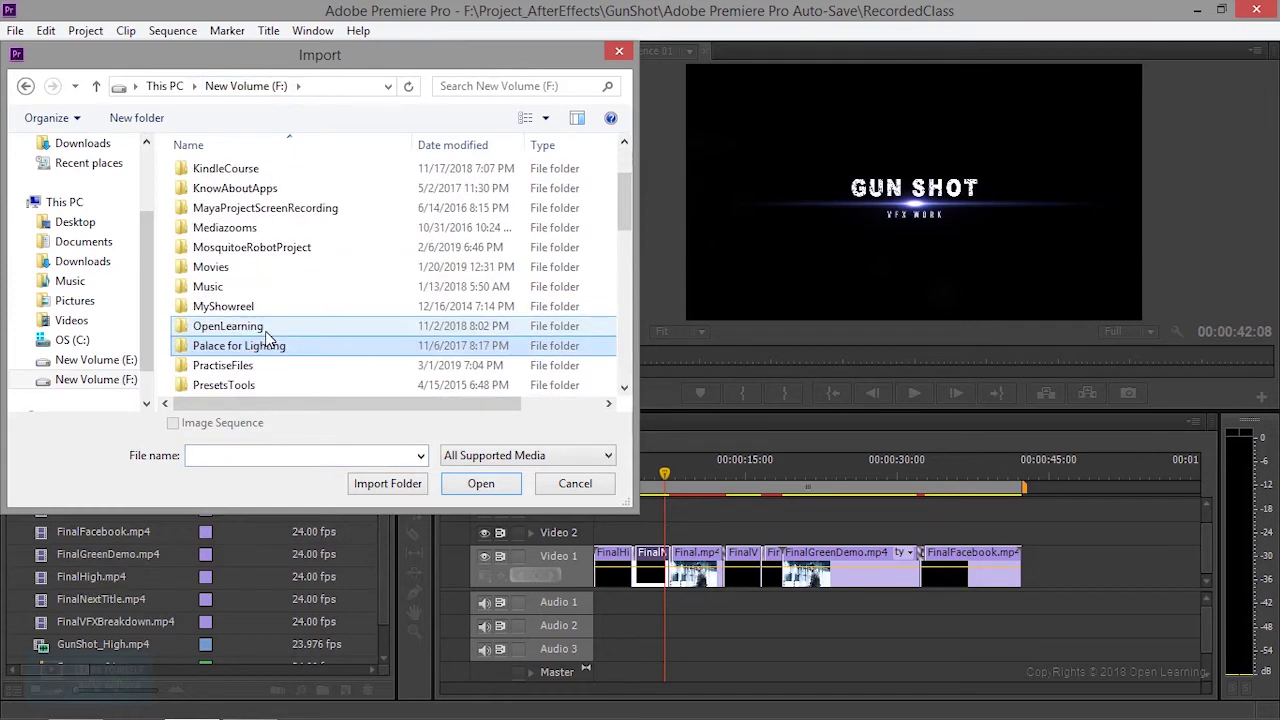
double_click(262, 326)
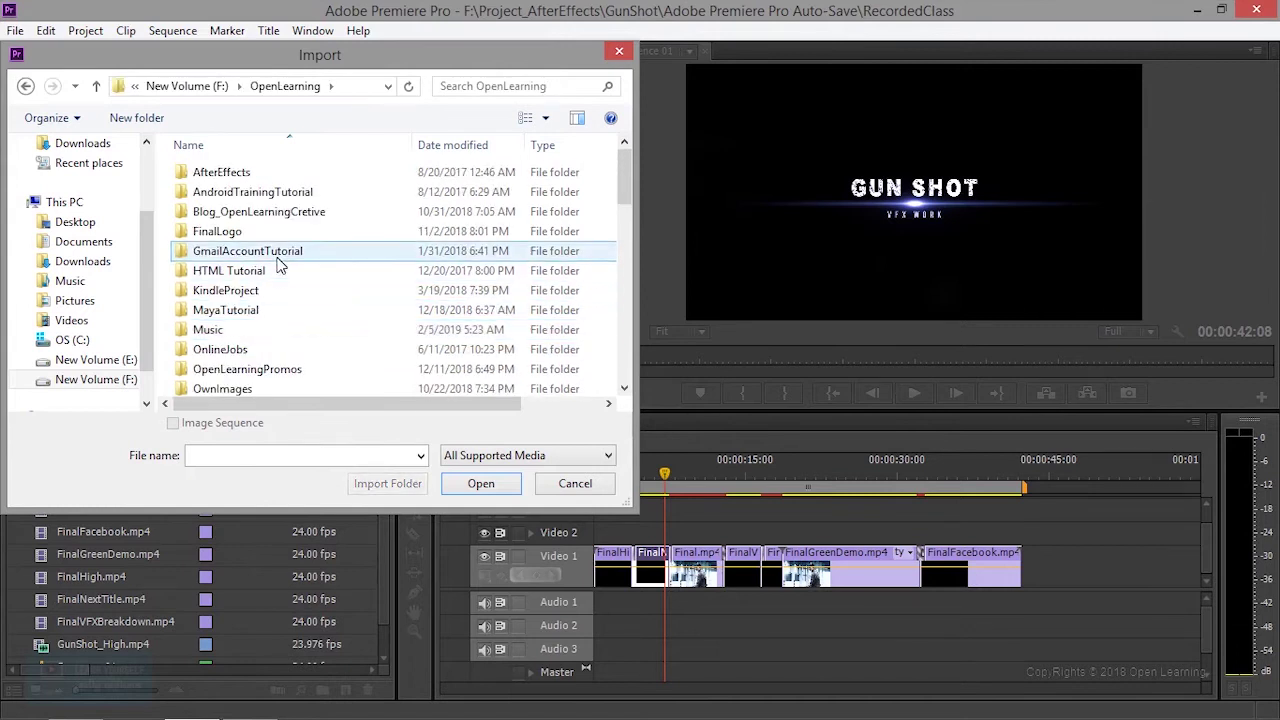
scroll(280, 289, down, 1)
double_click(280, 290)
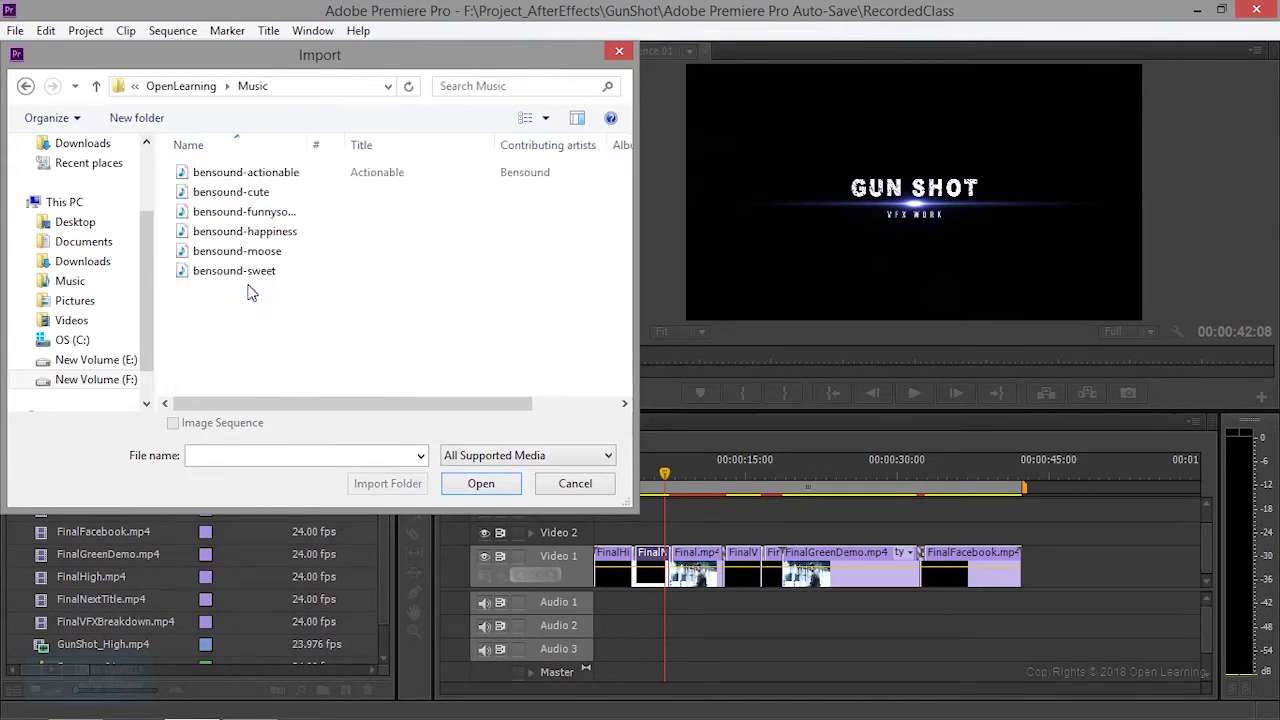
drag(272, 292, 222, 168)
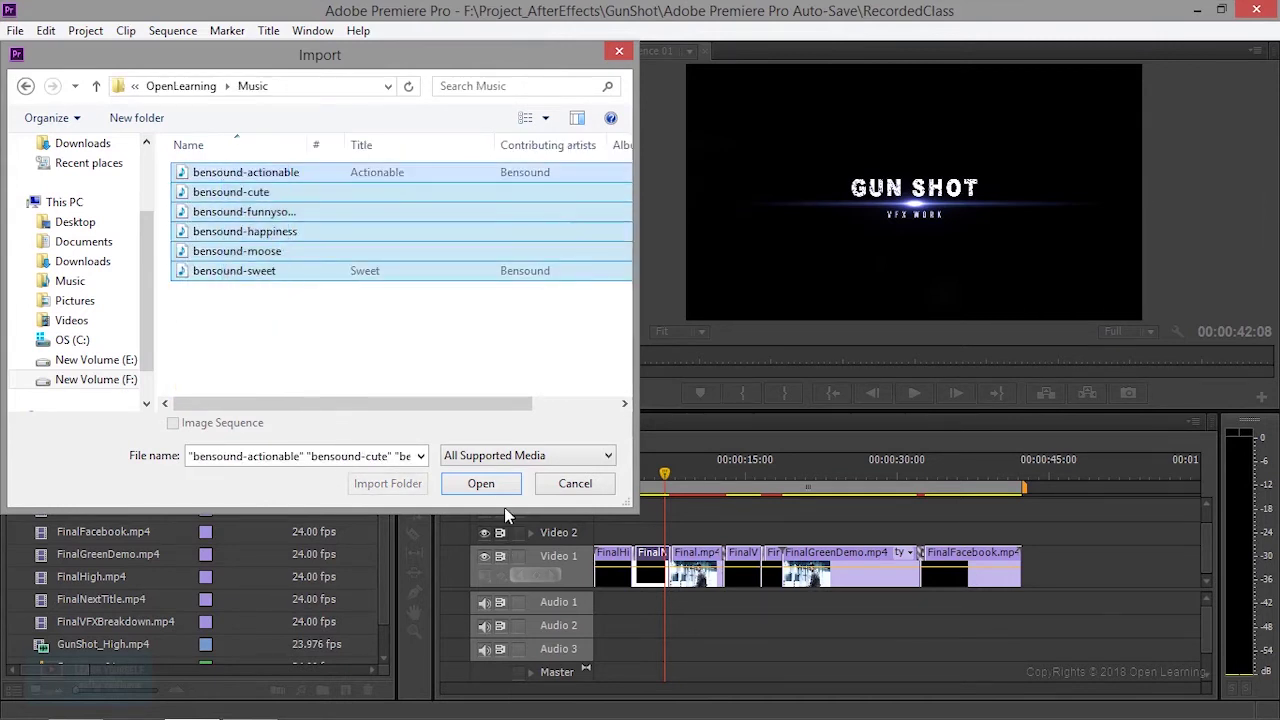
click(488, 484)
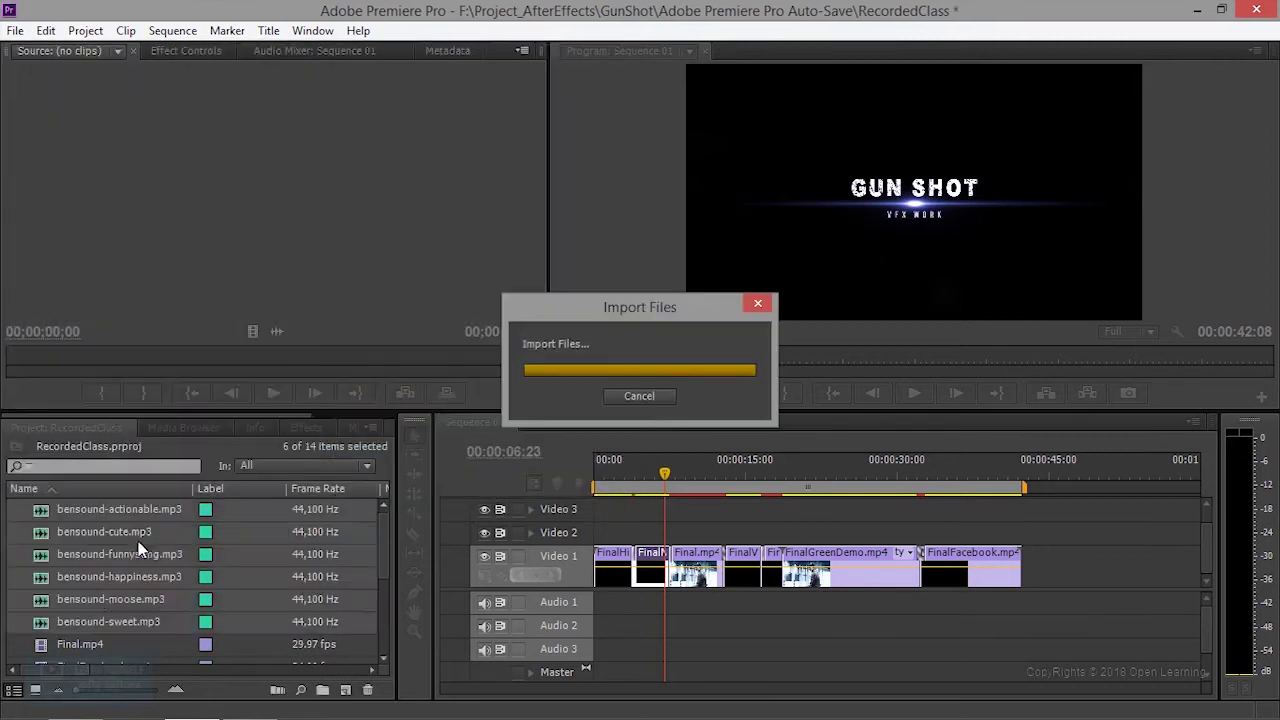
click(810, 650)
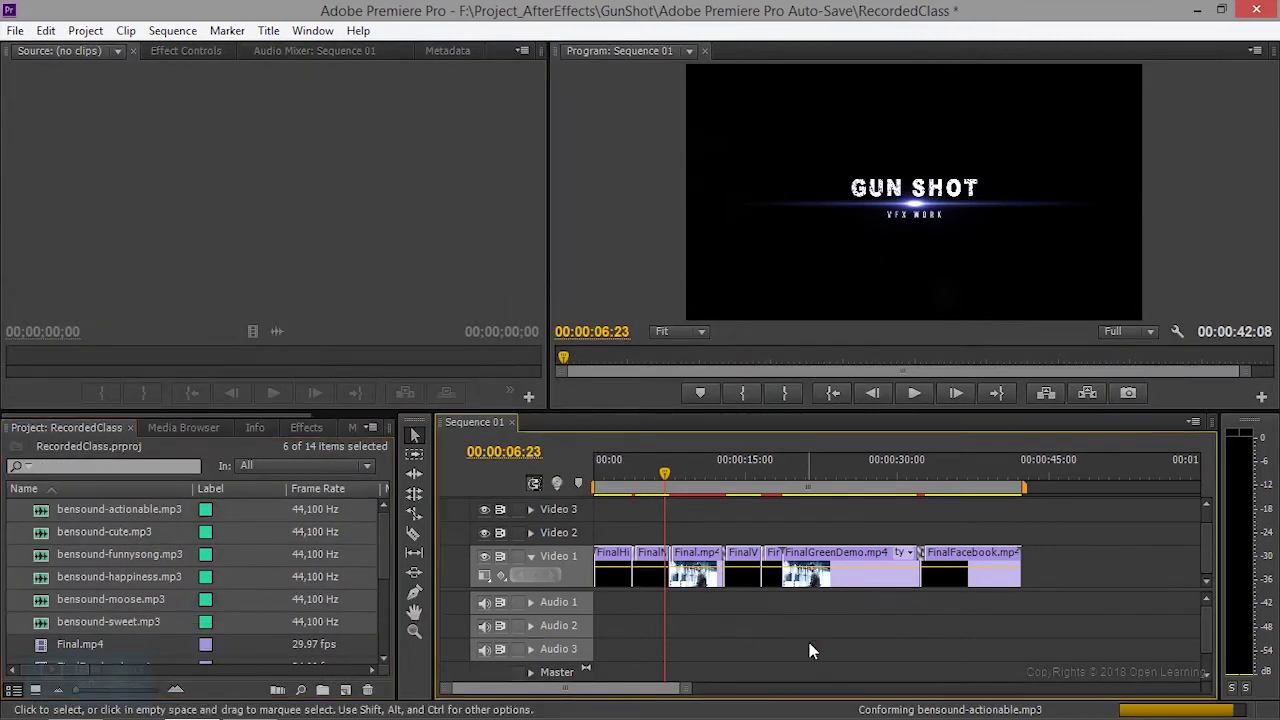
click(42, 512)
drag(42, 512, 620, 602)
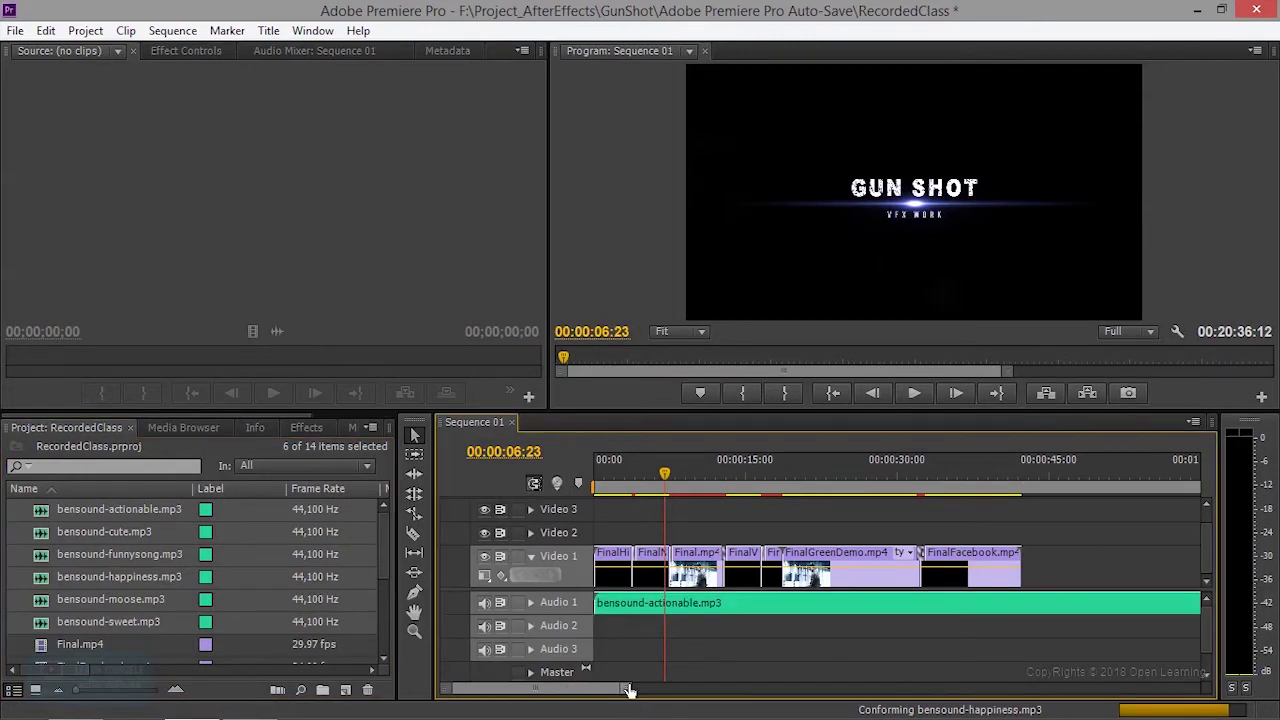
drag(628, 690, 1057, 672)
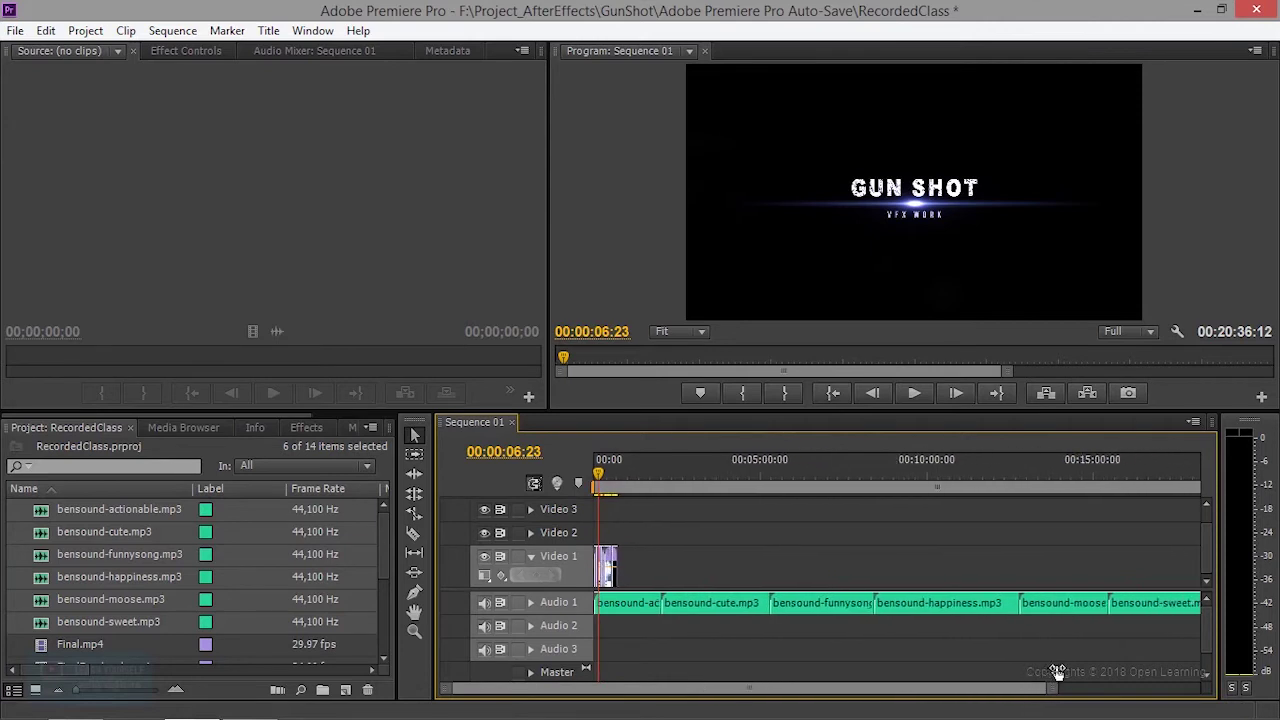
mouse_move(1057, 672)
mouse_down()
mouse_move(1094, 666)
mouse_move(938, 688)
mouse_up()
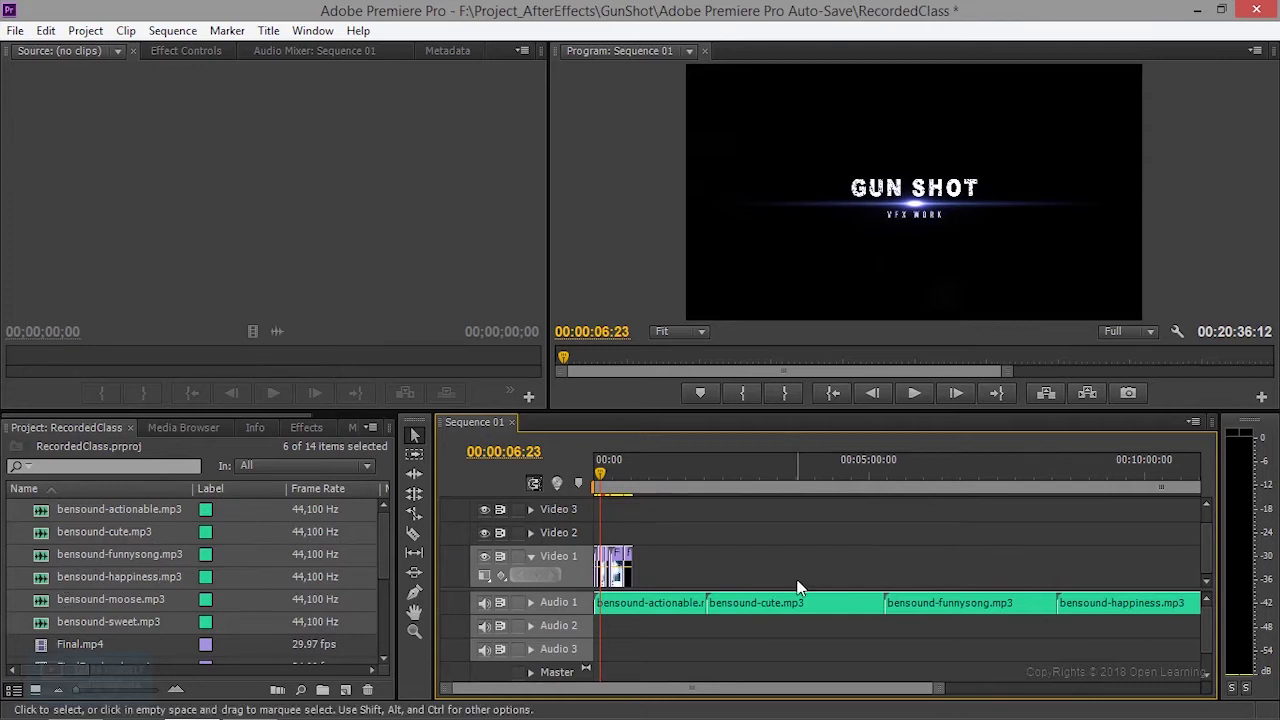
key(Delete)
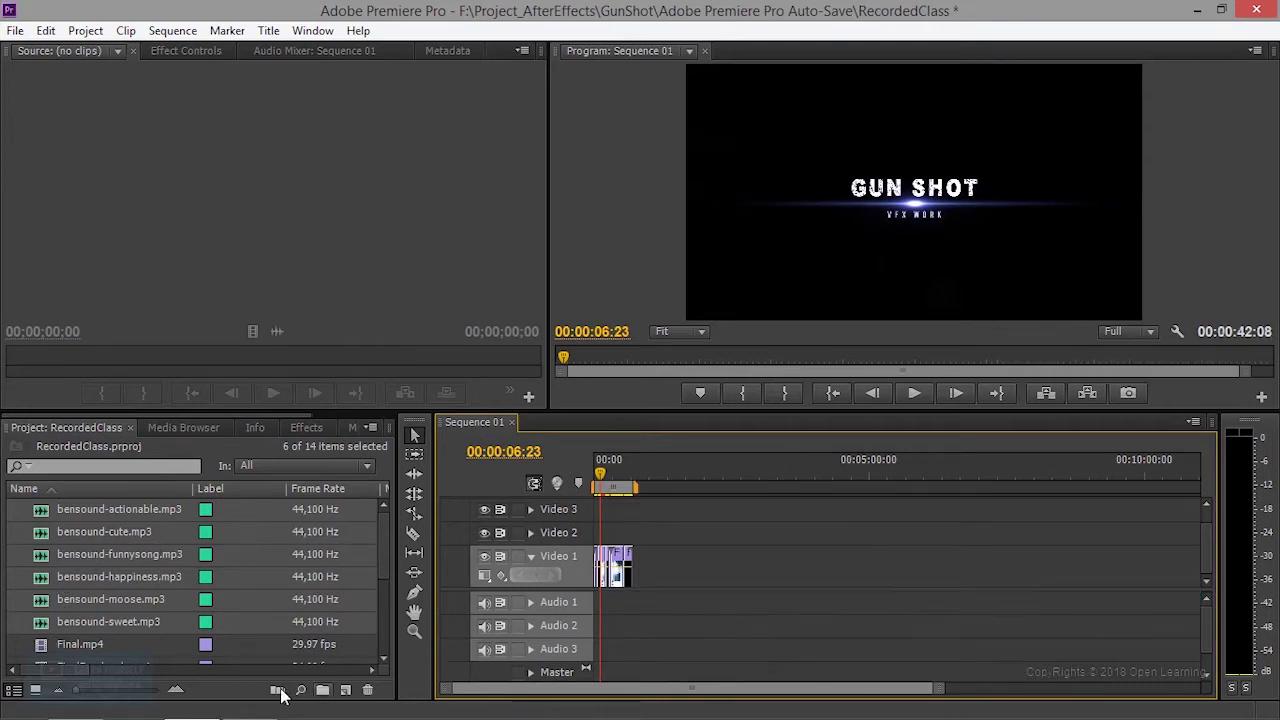
- Place only bensound-actionable.mp3 on Audio 1 and preview it from the sequence start
key(ctrl+shift+a)
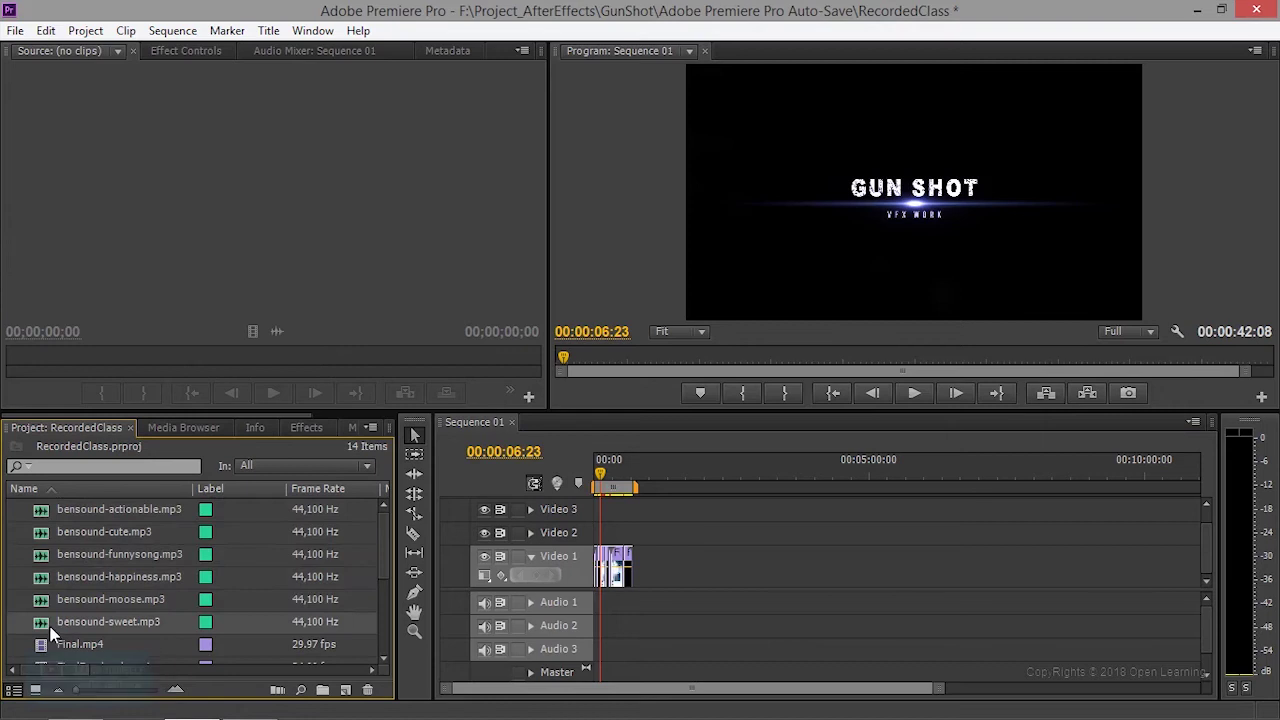
drag(43, 515, 594, 506)
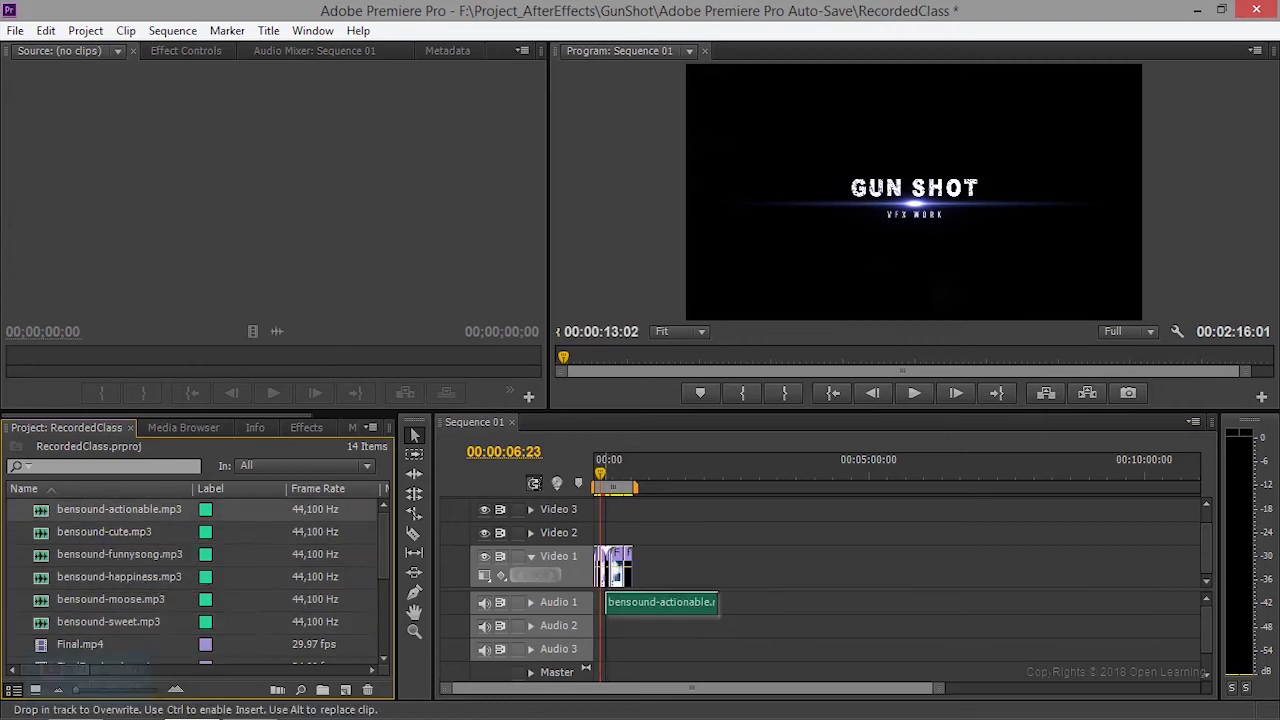
click(593, 463)
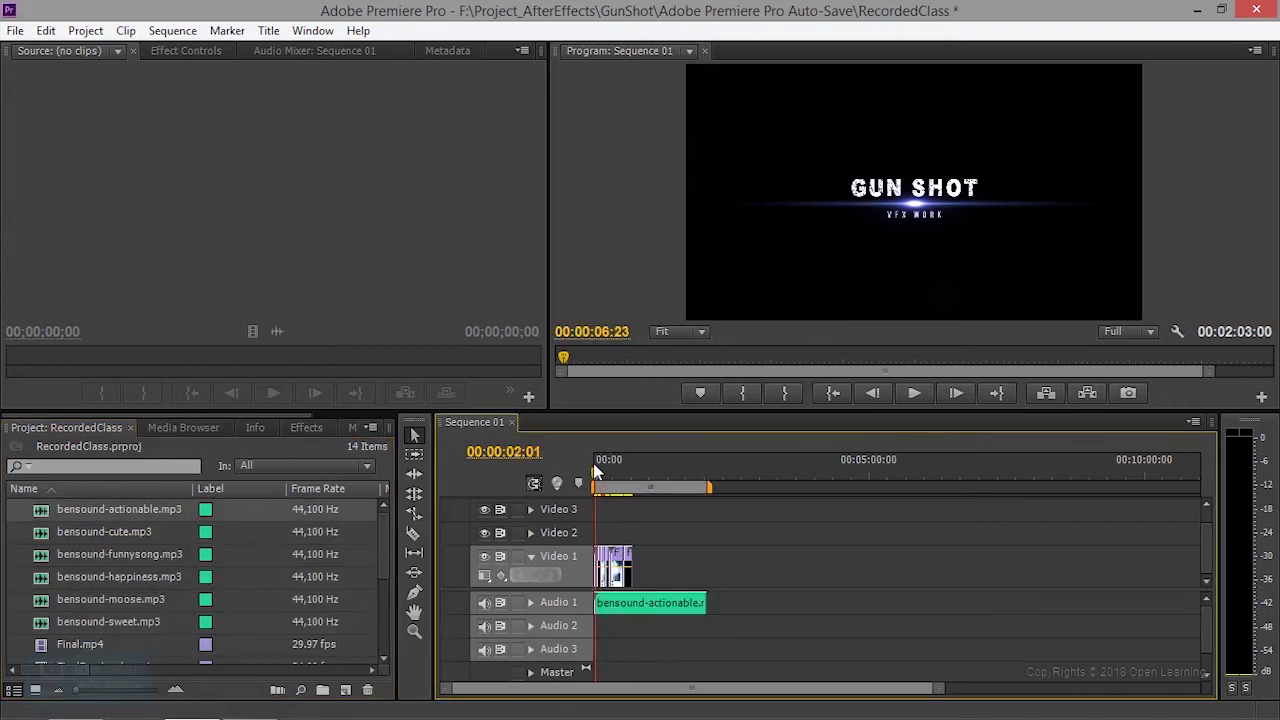
click(915, 393)
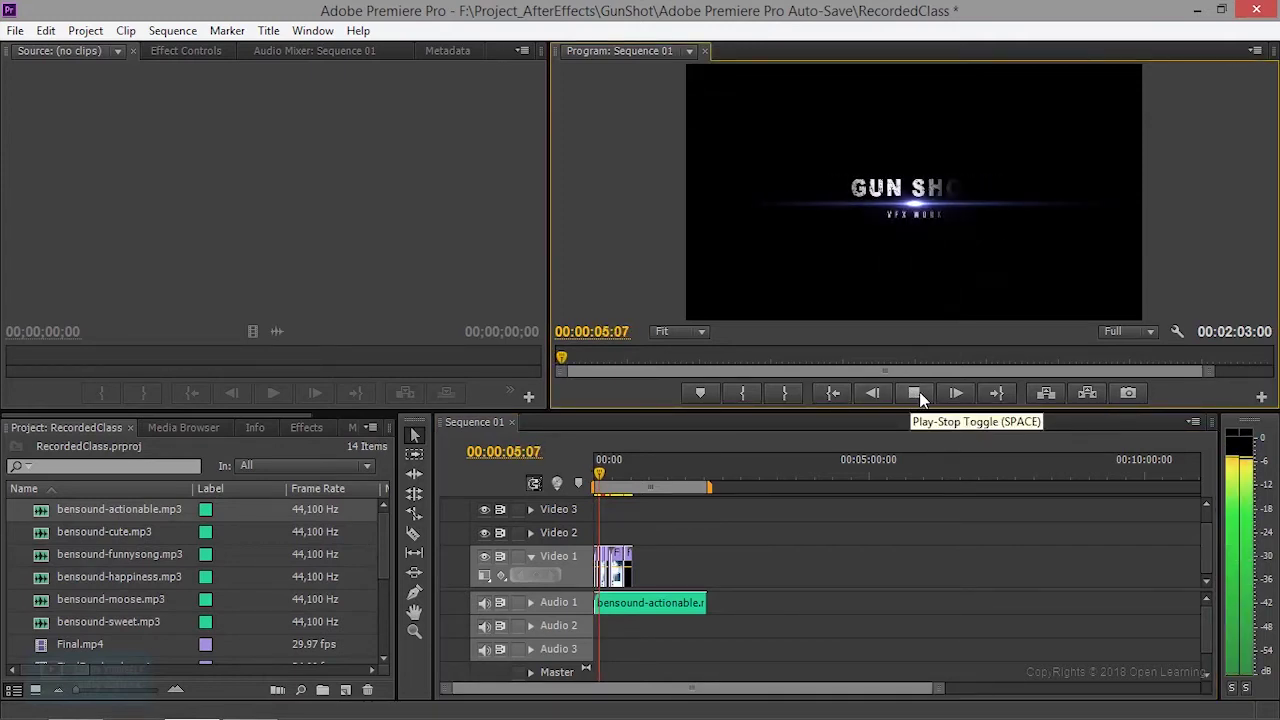
click(919, 391)
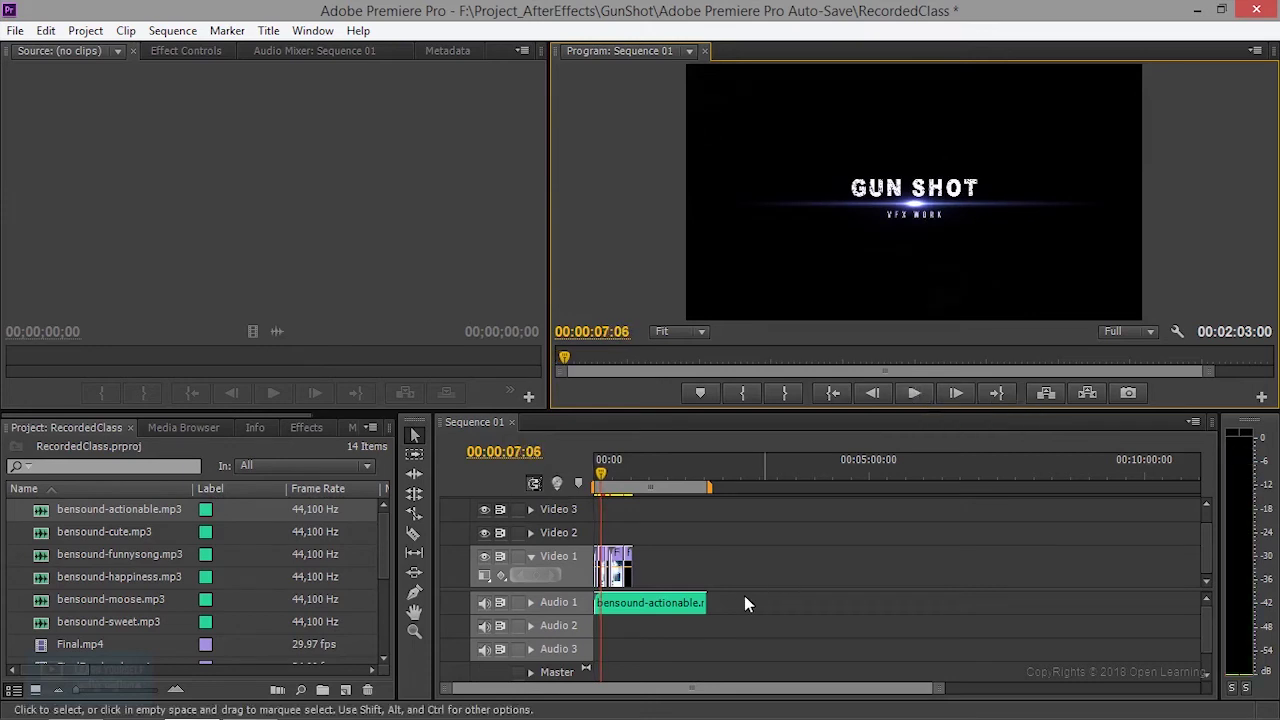
- Trim the music clip's out point to end with the video at 00:00:42:08
drag(710, 602, 636, 602)
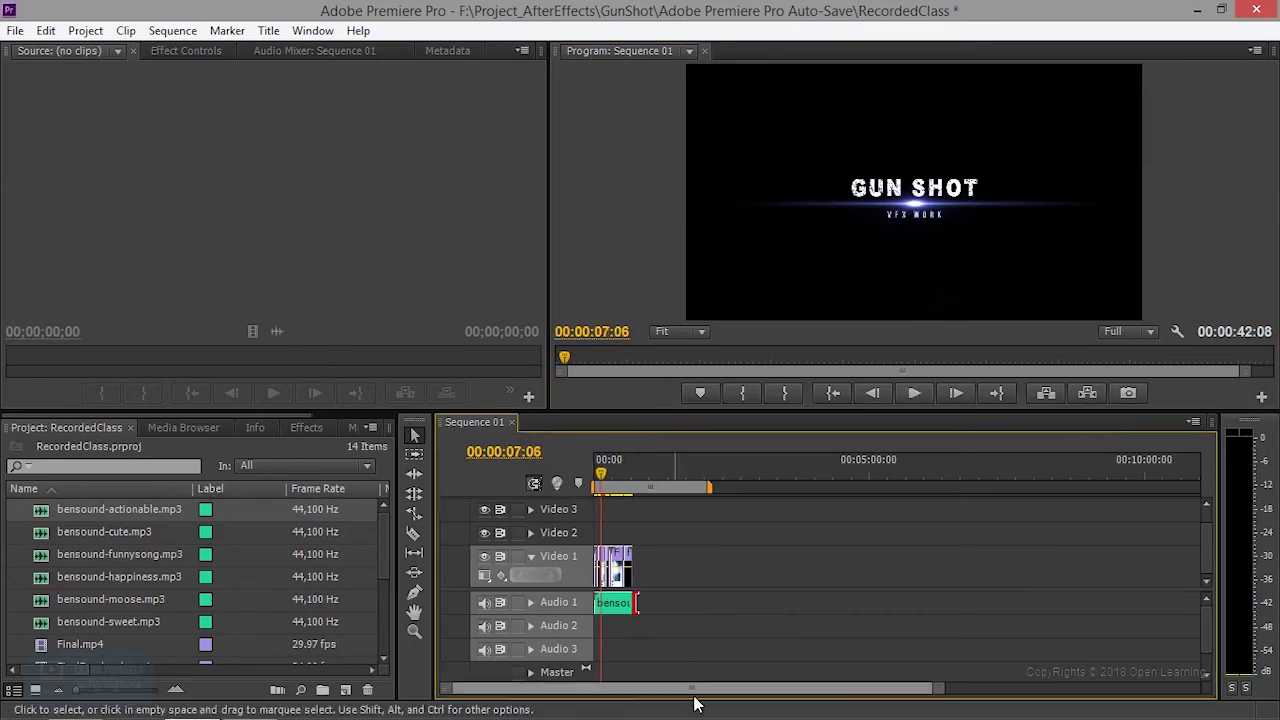
drag(940, 697, 790, 694)
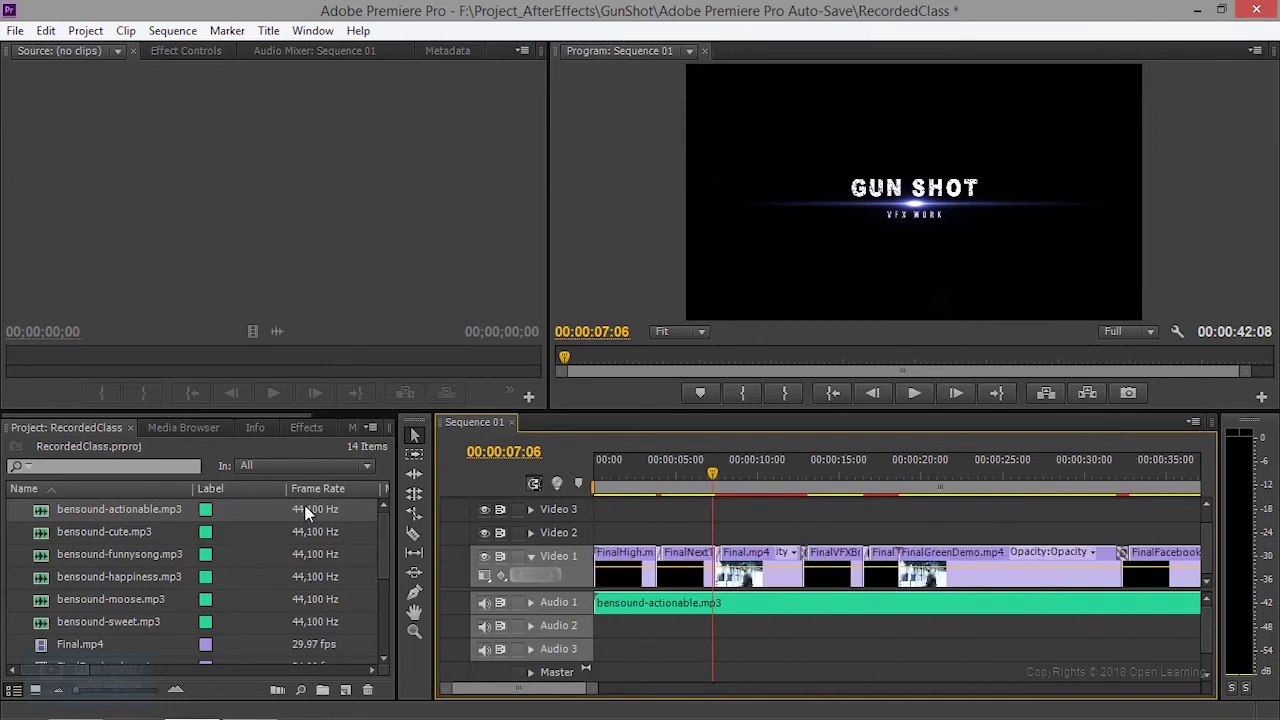
click(304, 427)
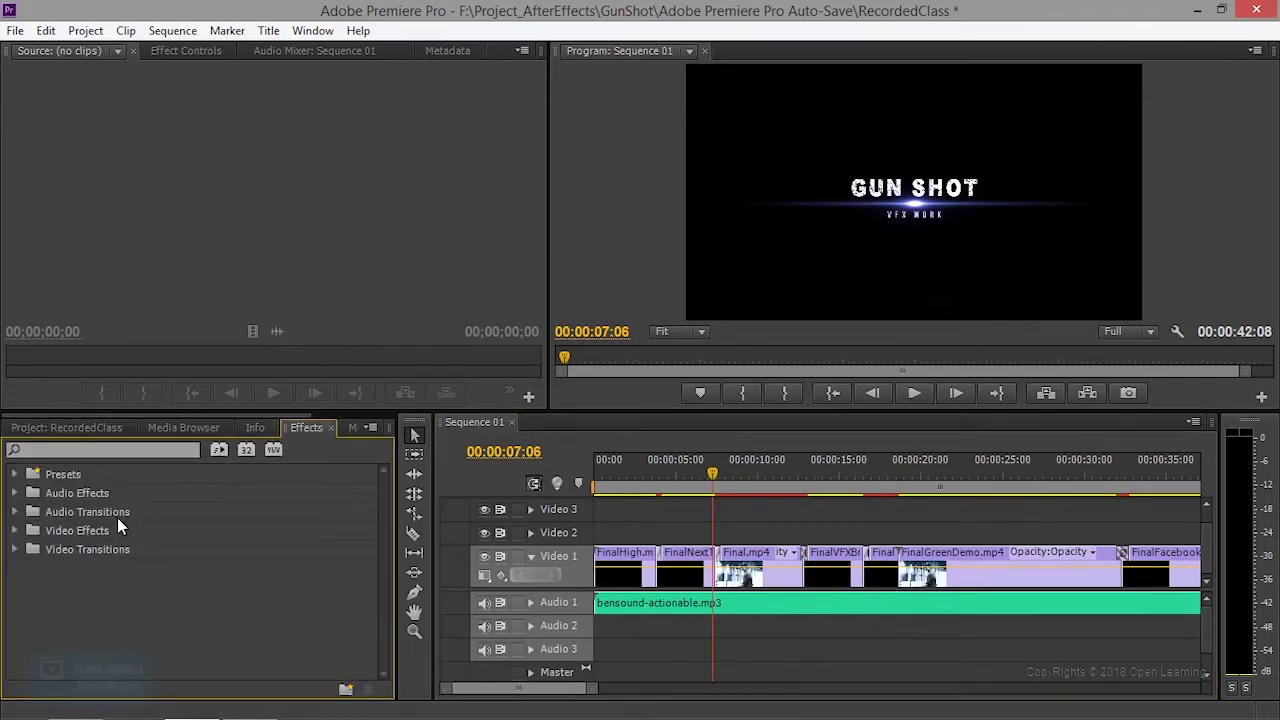
- Apply the Crossfade > Constant Gain transition to the start of bensound-actionable.mp3
click(15, 512)
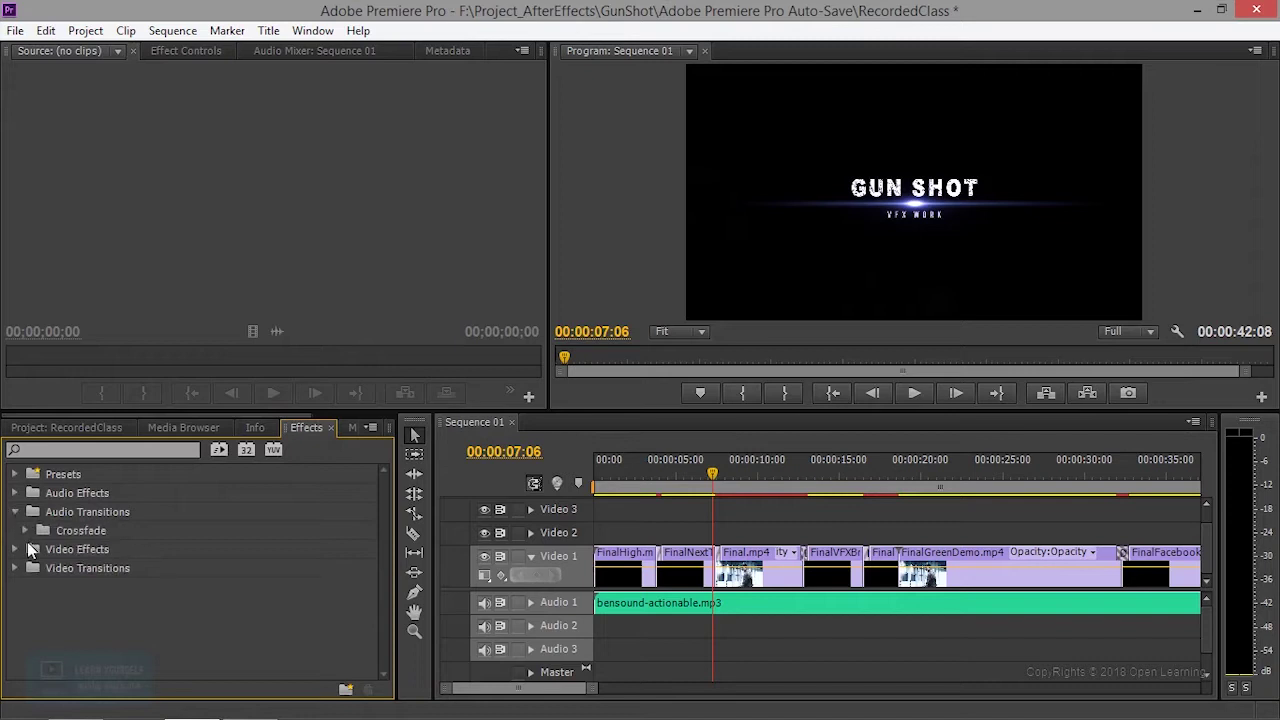
click(25, 531)
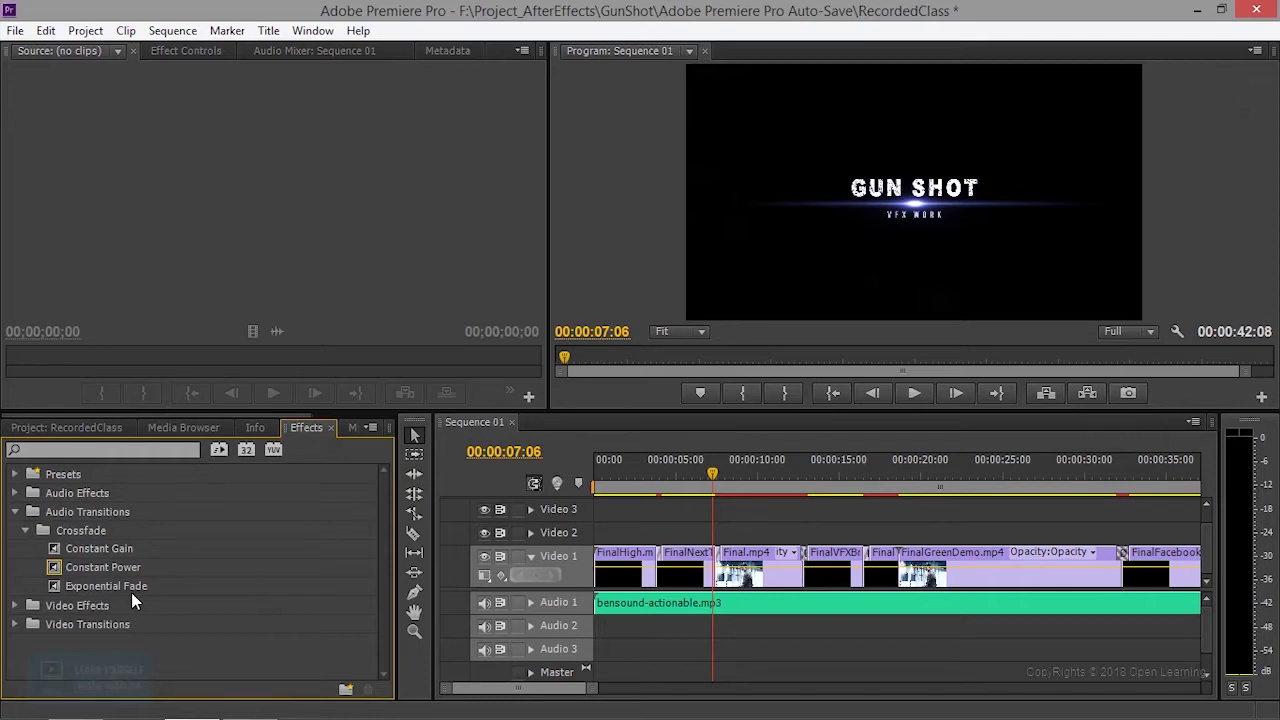
click(99, 548)
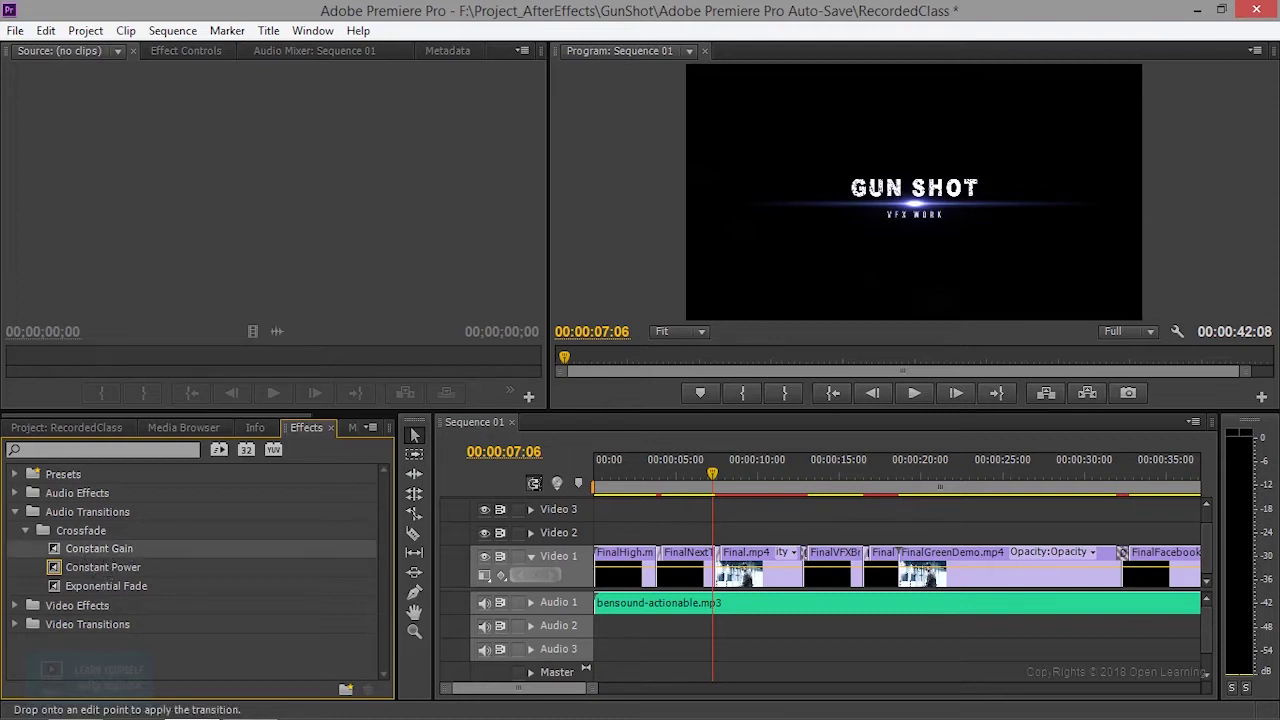
drag(612, 610, 603, 604)
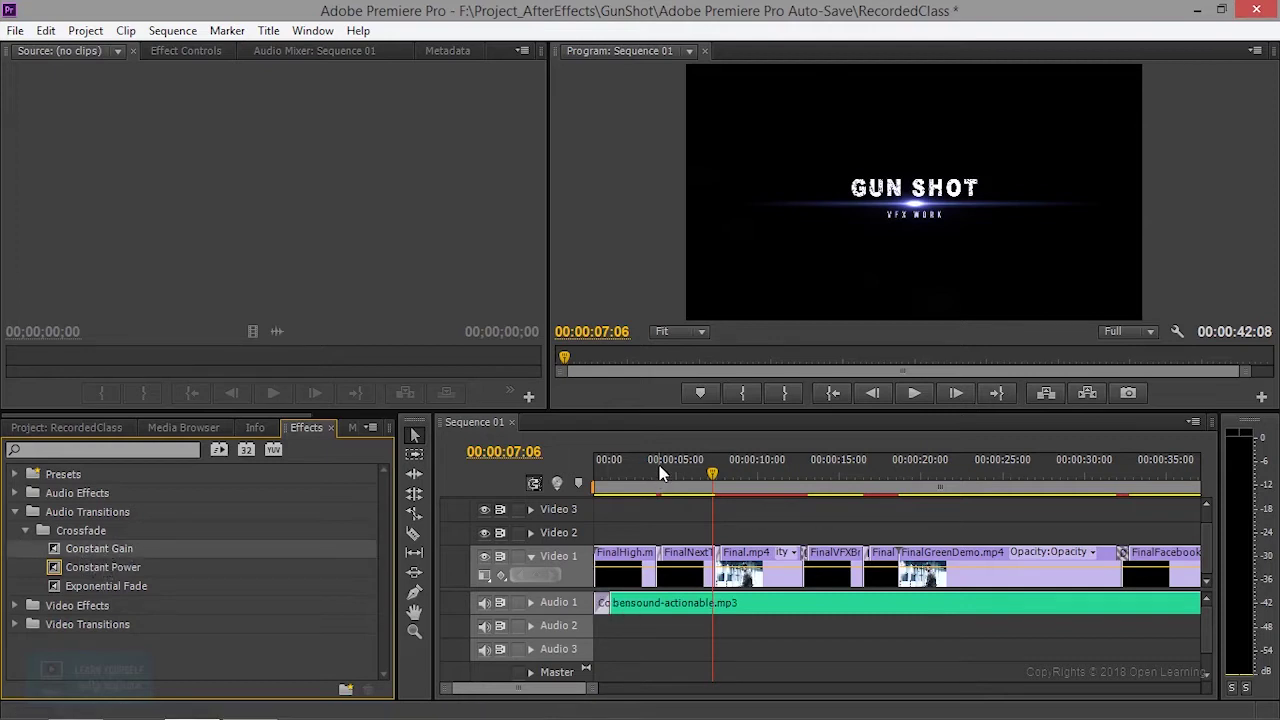
drag(663, 472, 505, 482)
- Listen to the Constant Gain crossfade, then undo it
click(914, 394)
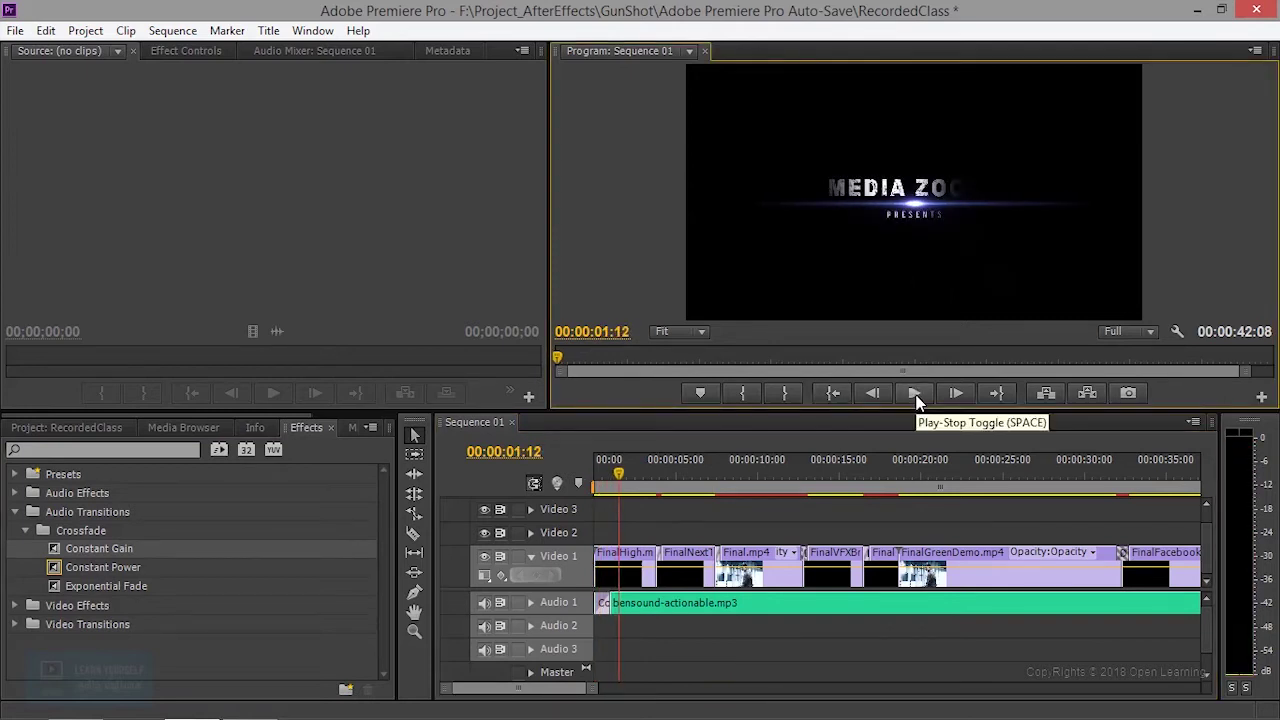
key(ctrl+z)
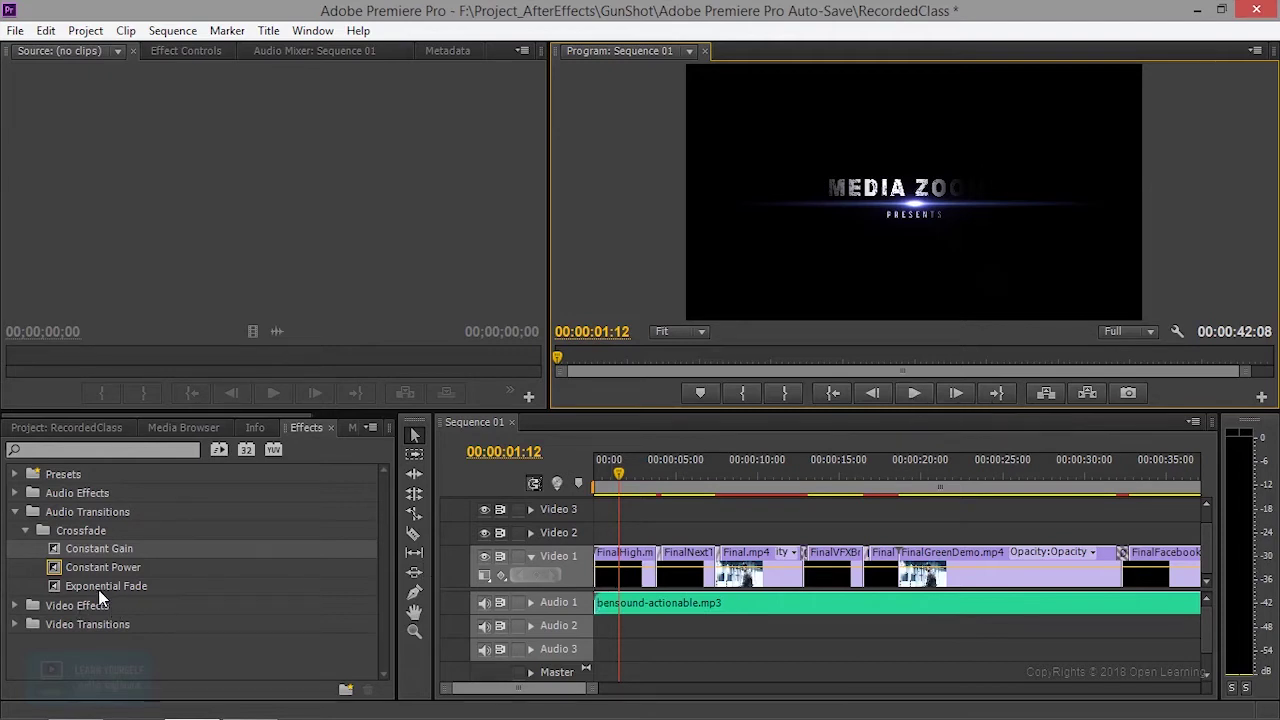
click(101, 587)
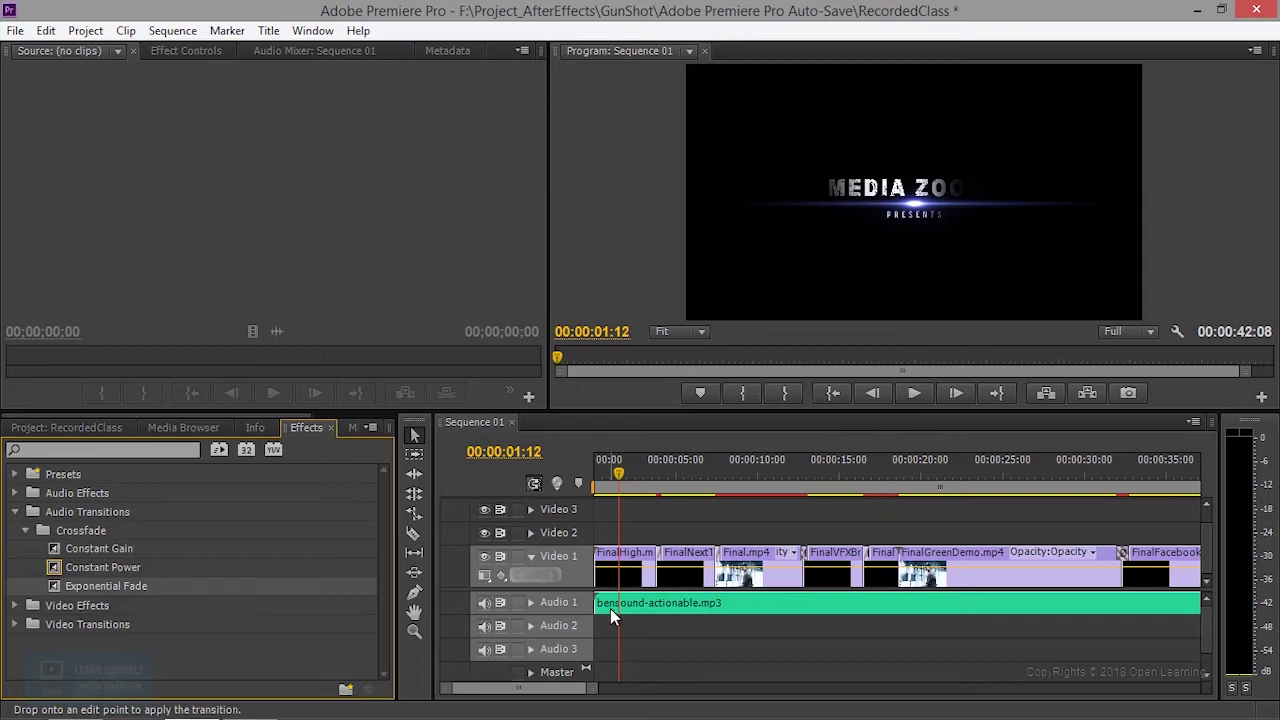
- Add an Exponential Fade to the start of bensound-actionable.mp3 and preview the fade-in
drag(603, 602, 600, 603)
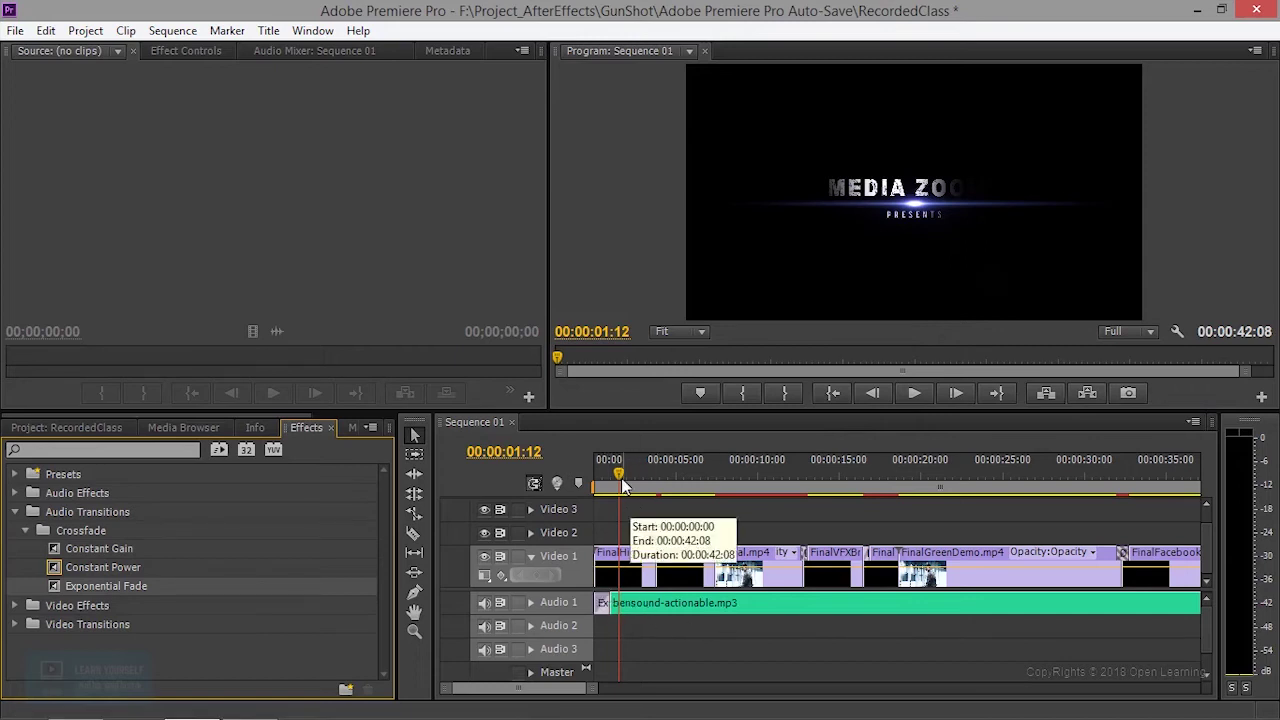
drag(600, 472, 576, 483)
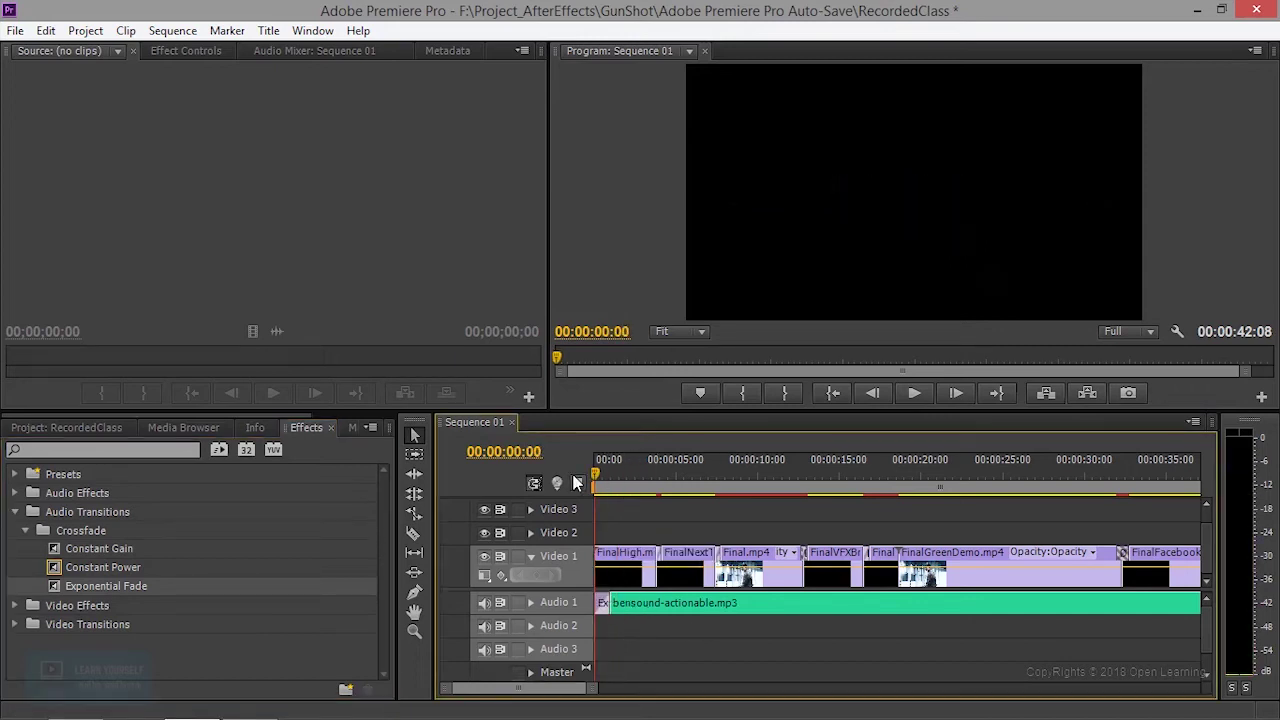
key(space)
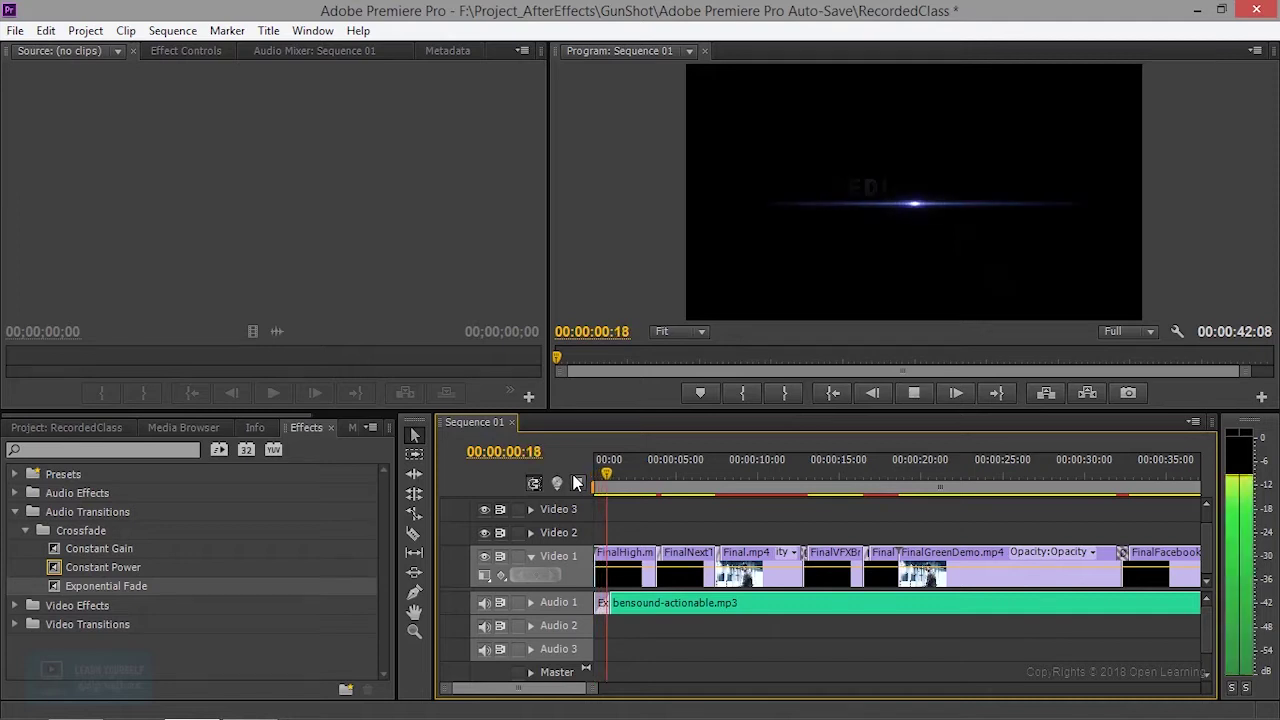
key(space)
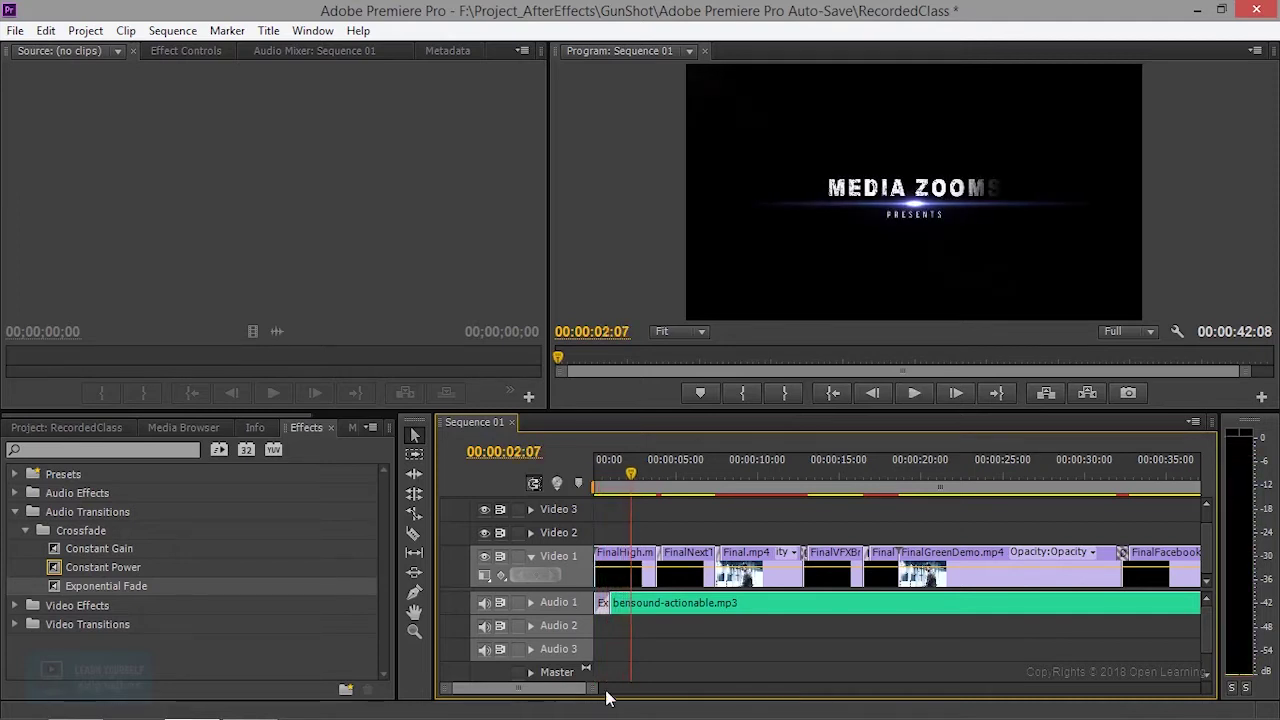
- Play the end of the sequence to hear the music fade out
drag(589, 693, 648, 688)
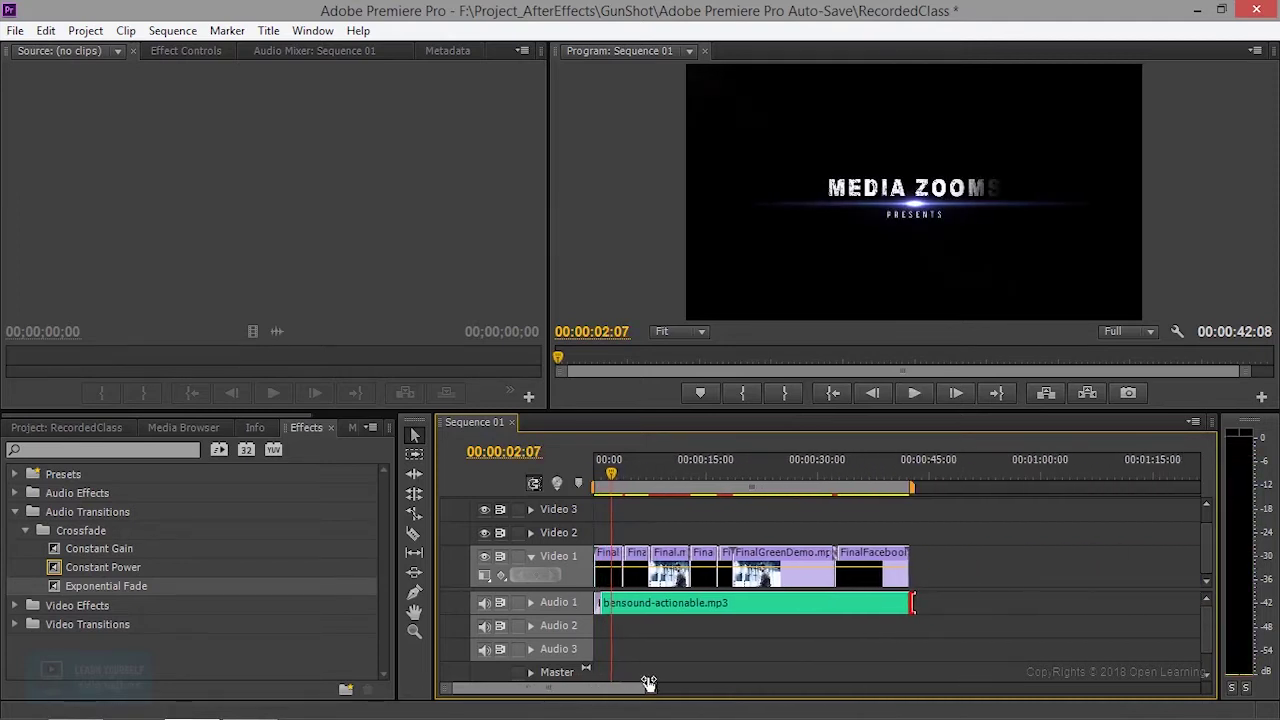
click(876, 457)
key(space)
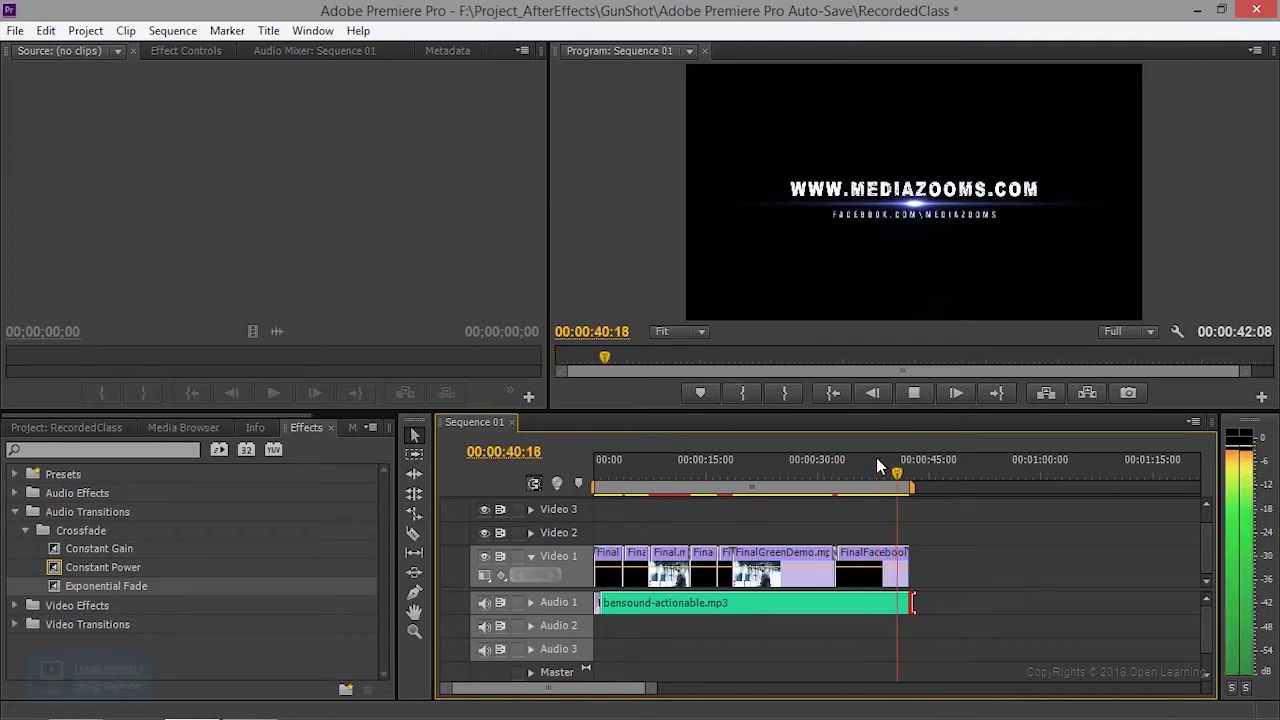
key(space)
key(space)
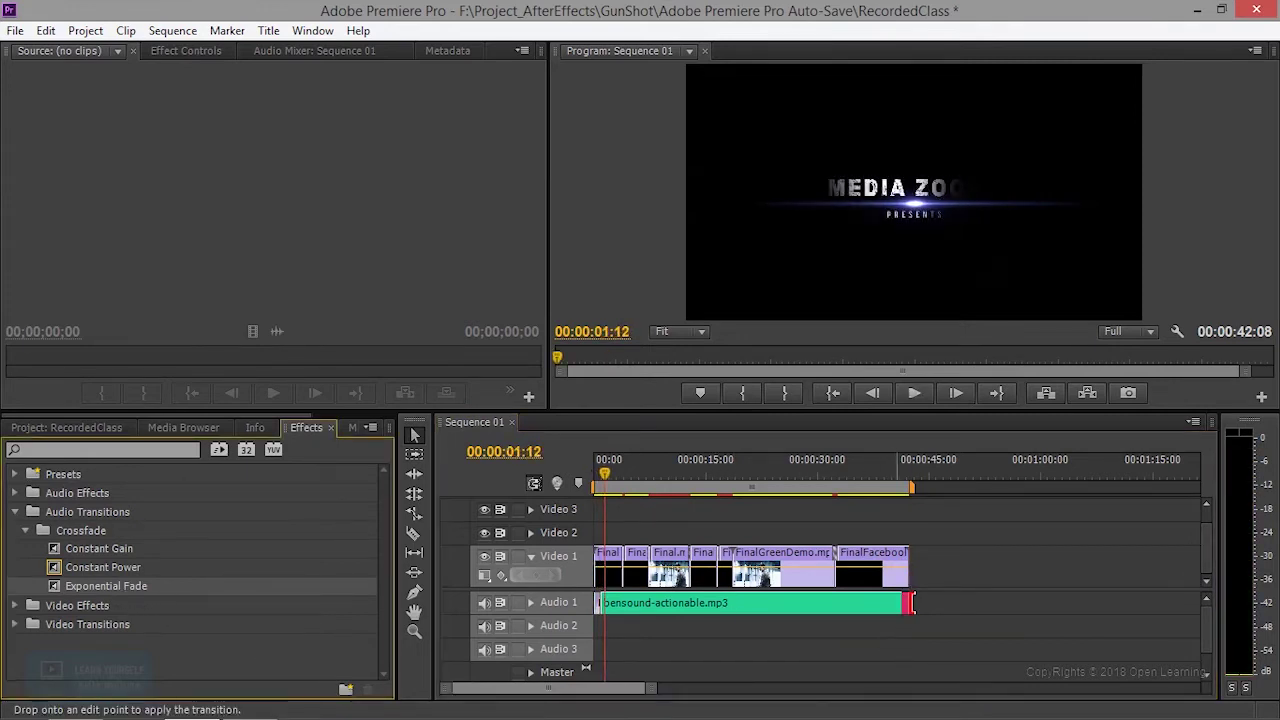
click(890, 474)
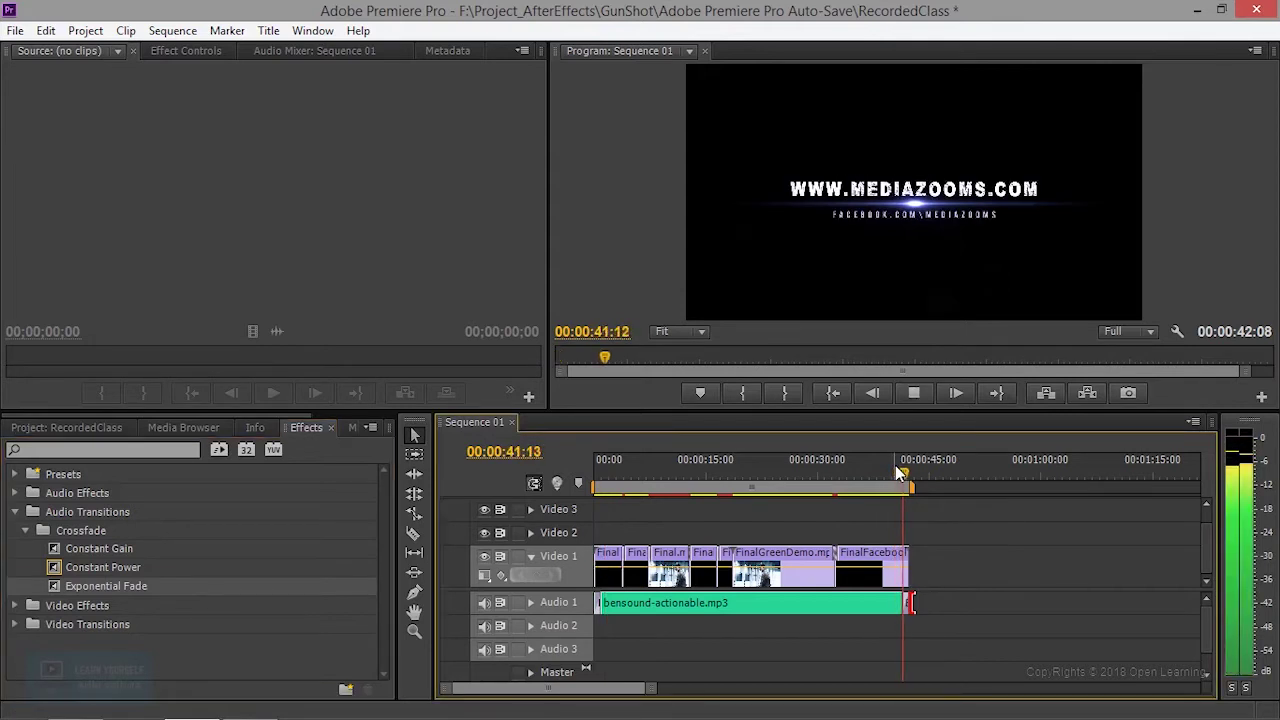
key(space)
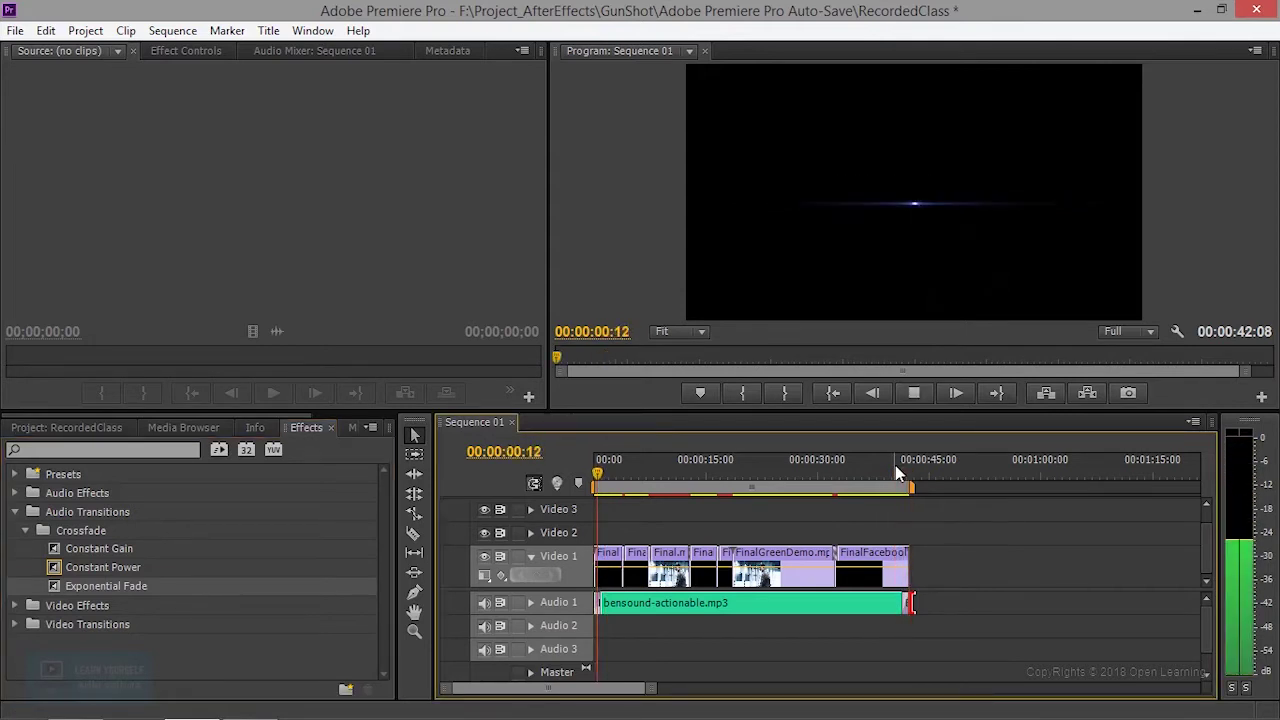
key(space)
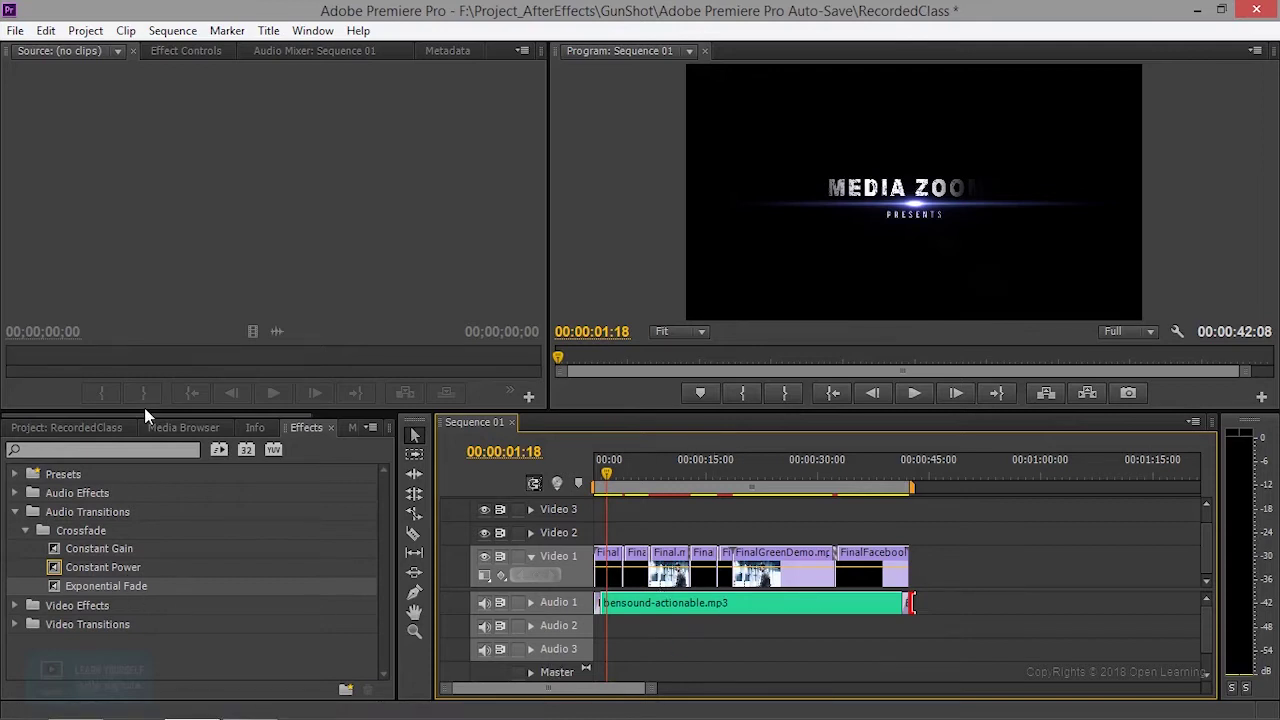
- Place bensound-cute.mp3 on the Audio 2 track
click(98, 428)
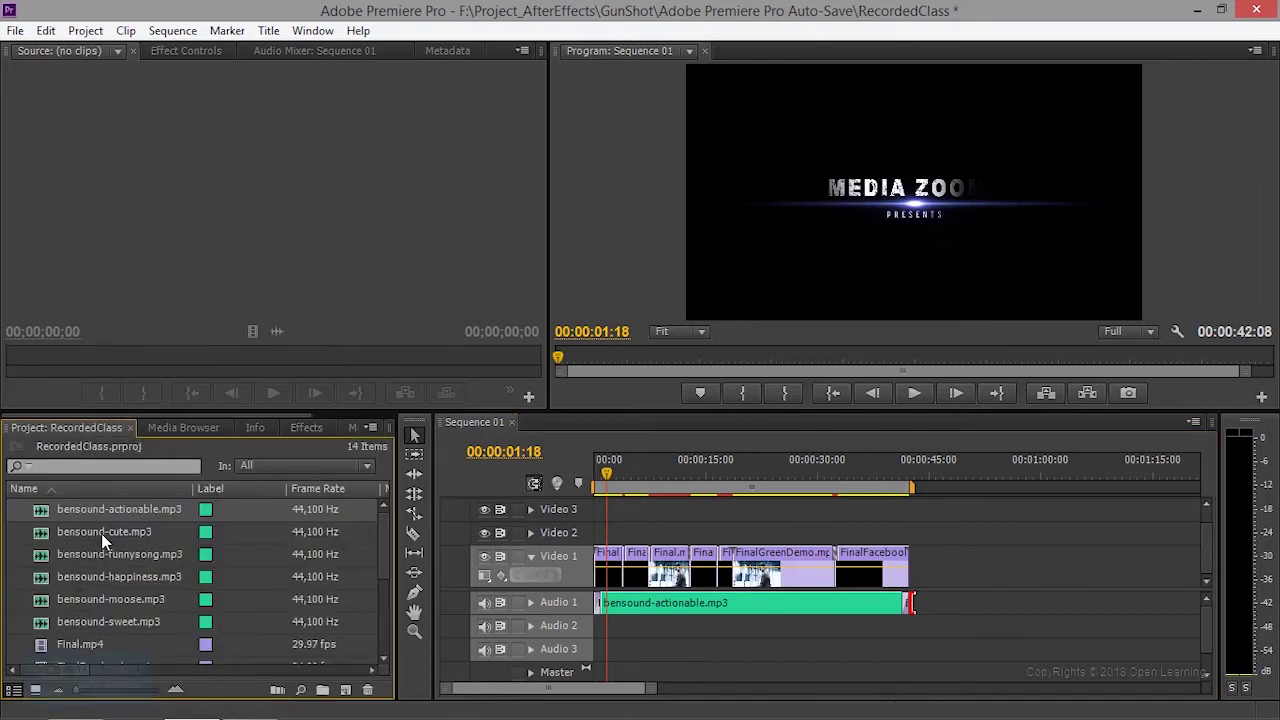
drag(101, 533, 735, 626)
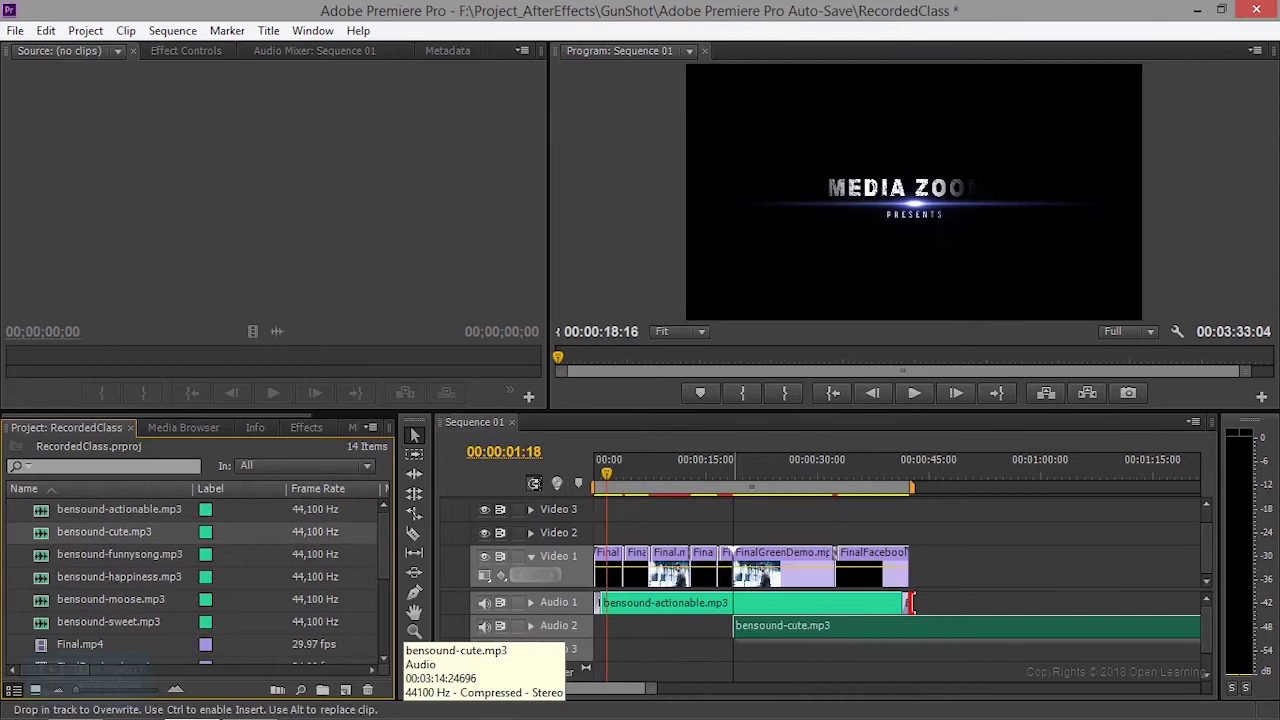
drag(735, 626, 730, 620)
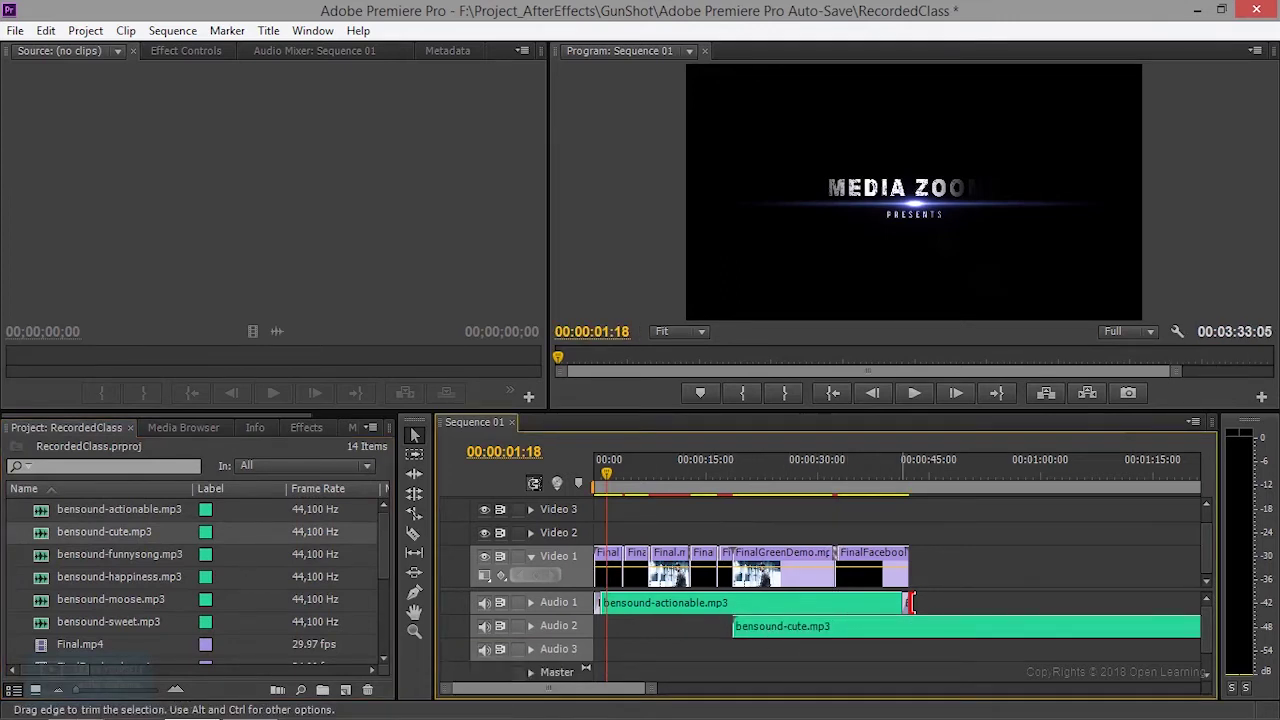
- Shorten bensound-actionable.mp3, shift bensound-cute.mp3 one second earlier, and preview the changeover near 16 seconds
drag(911, 601, 735, 601)
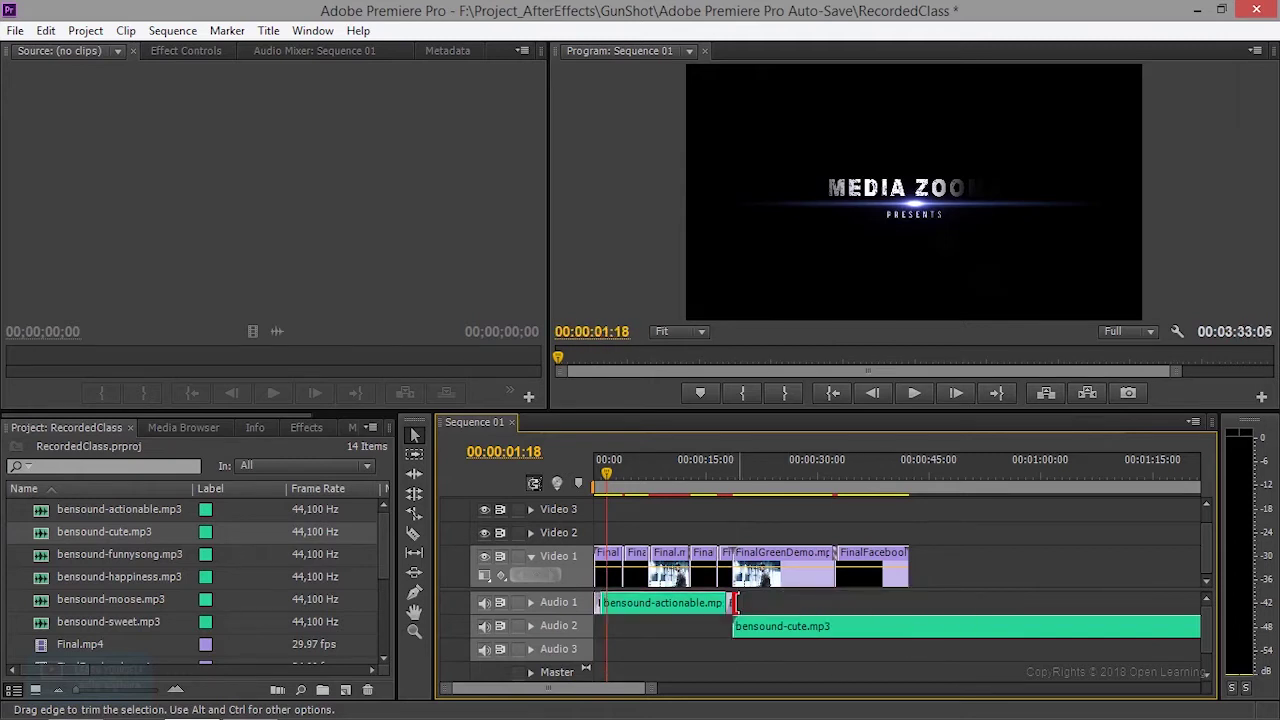
drag(760, 629, 727, 630)
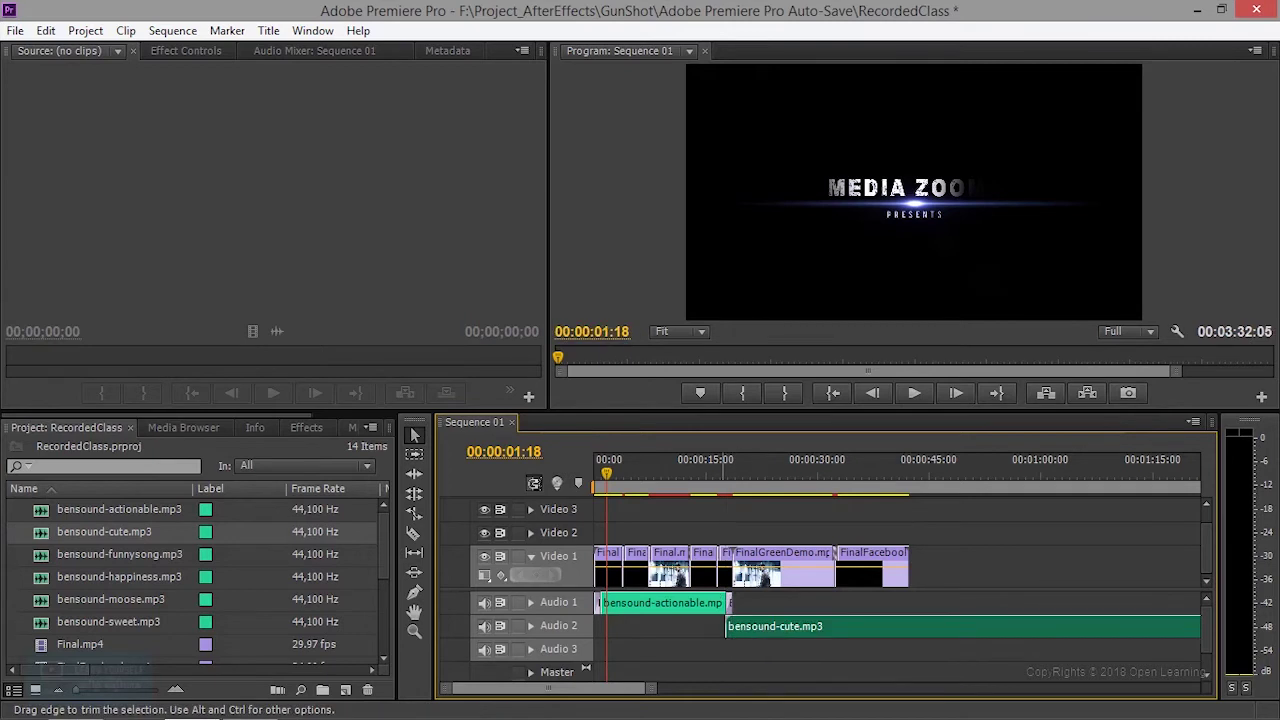
click(720, 476)
key(space)
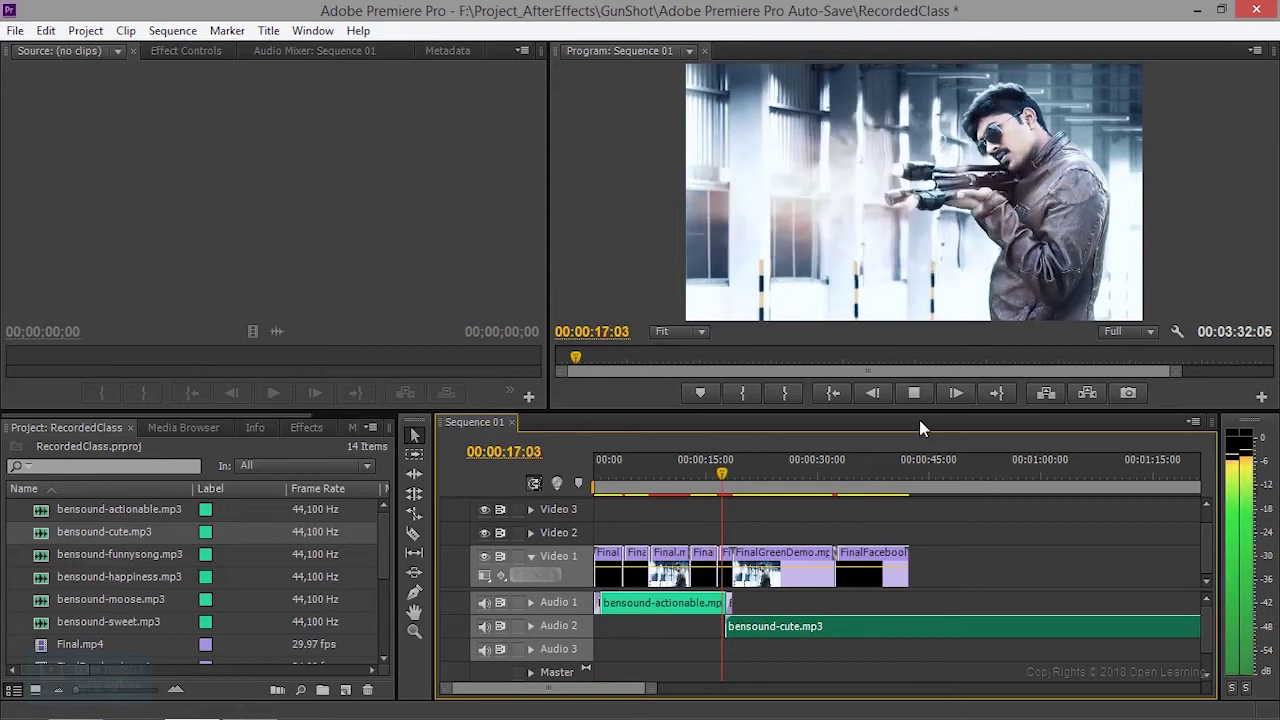
key(space)
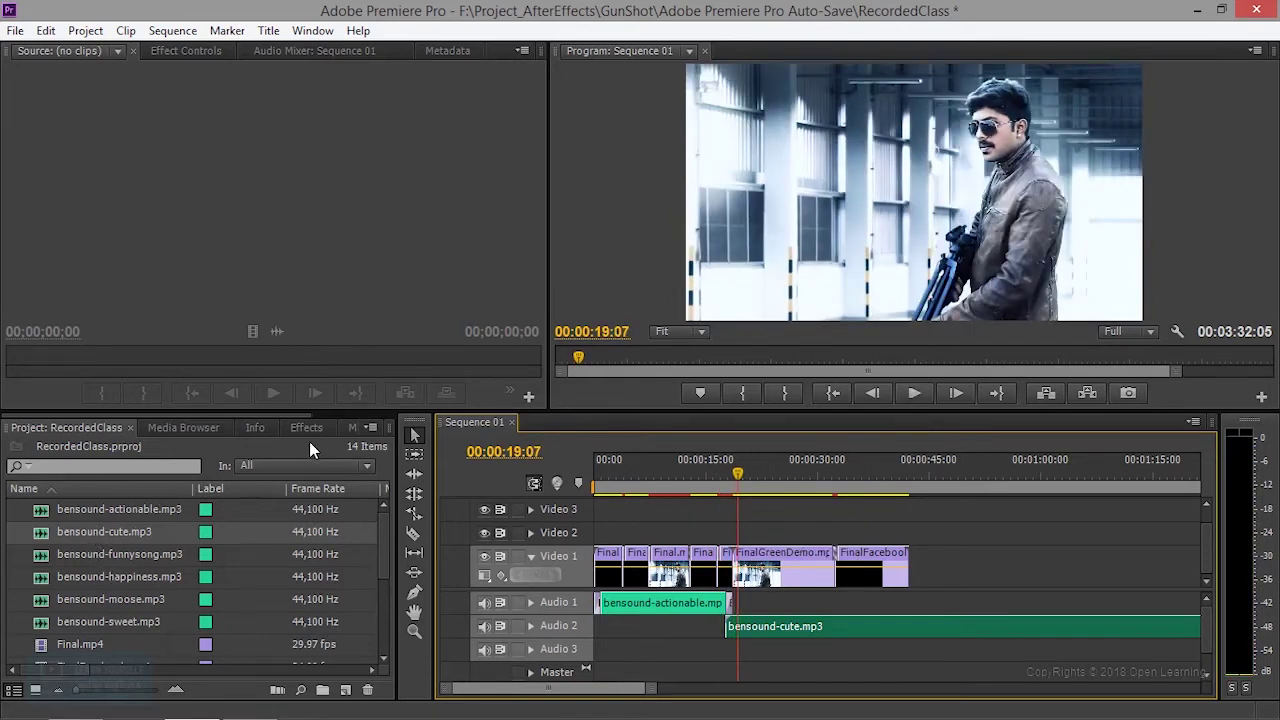
- Add an Exponential Fade to the start of bensound-cute.mp3 where the songs meet
click(307, 428)
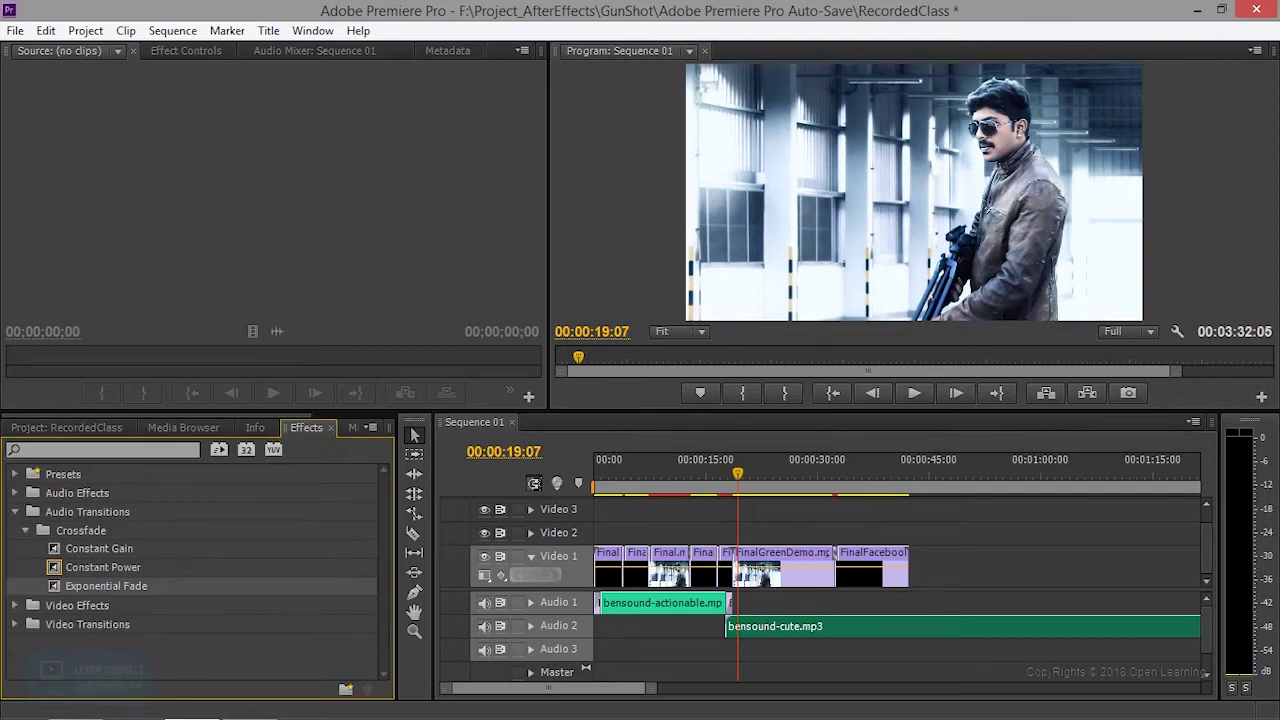
mouse_move(106, 586)
mouse_down()
mouse_move(718, 645)
mouse_move(750, 630)
mouse_up()
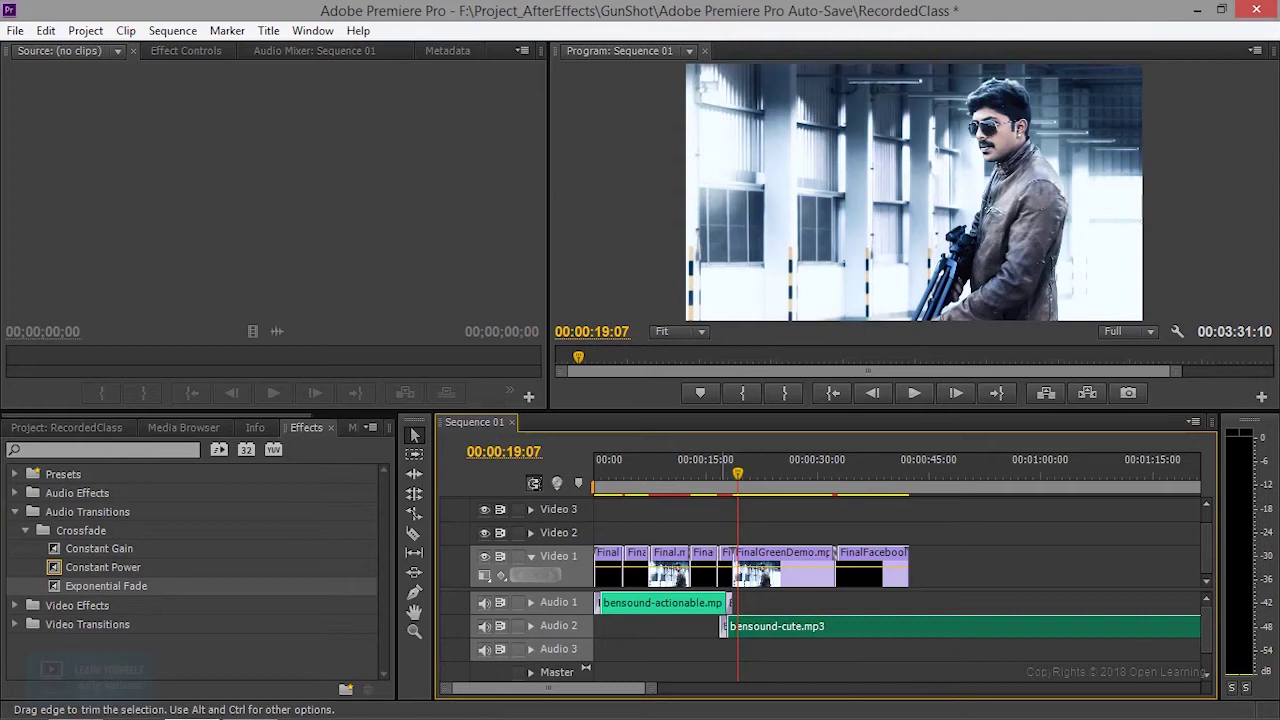
drag(651, 691, 630, 690)
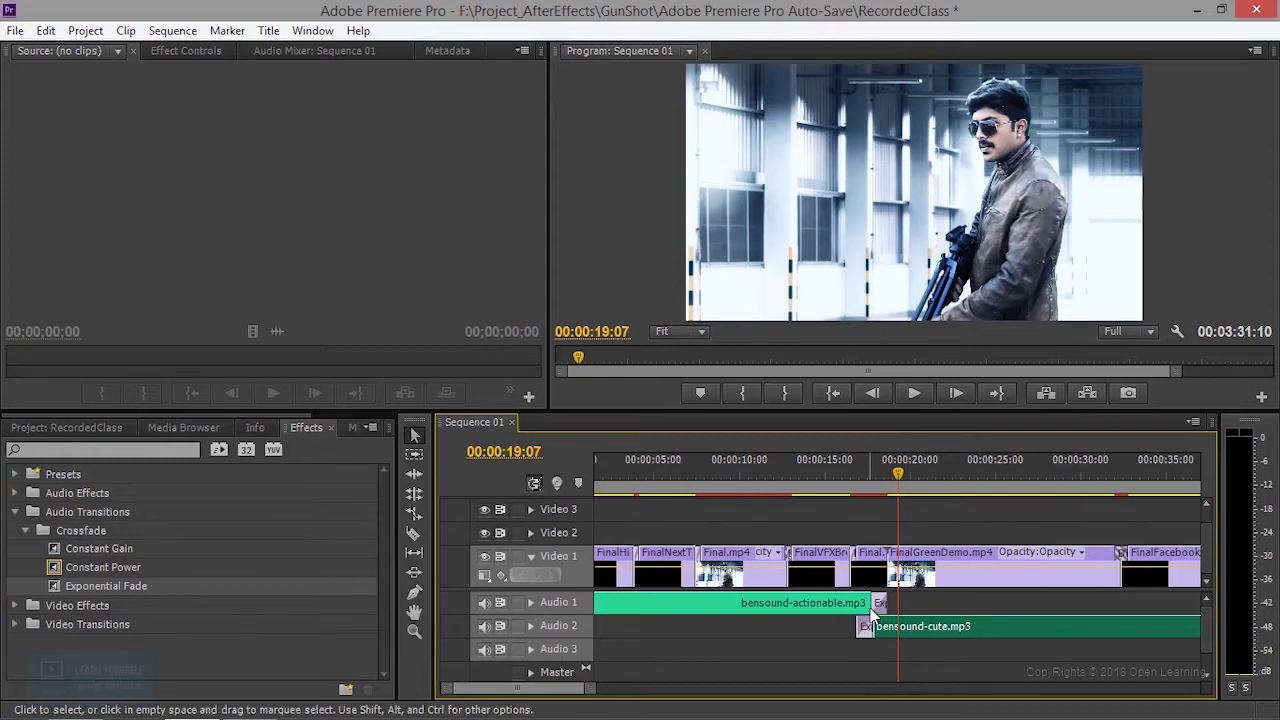
- Replay the song changeover repeatedly from about 13 seconds
drag(886, 474, 847, 474)
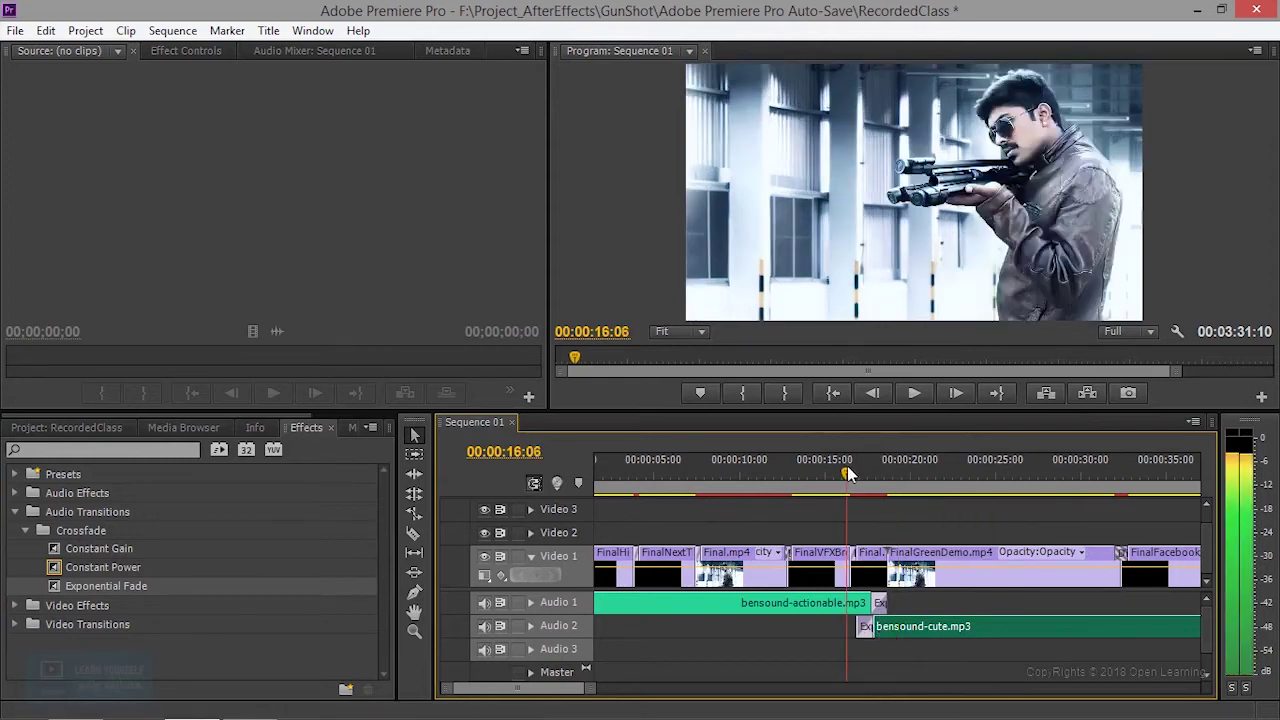
key(space)
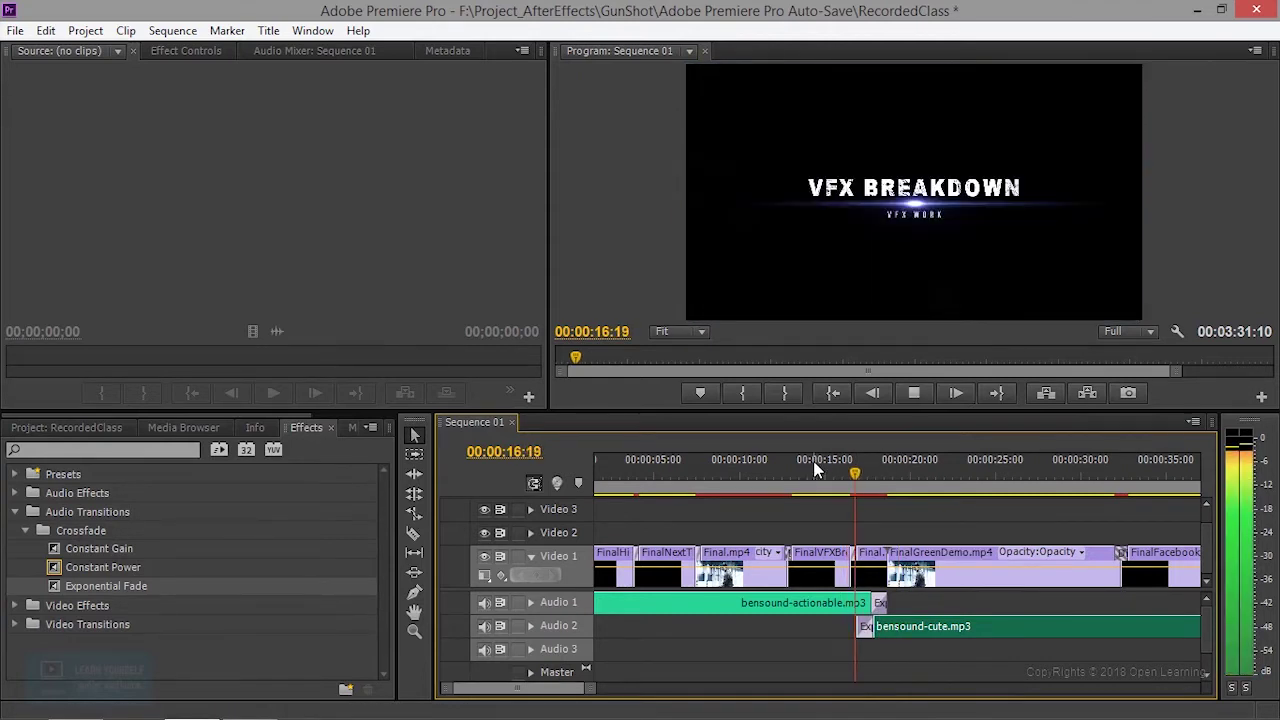
click(799, 474)
key(space)
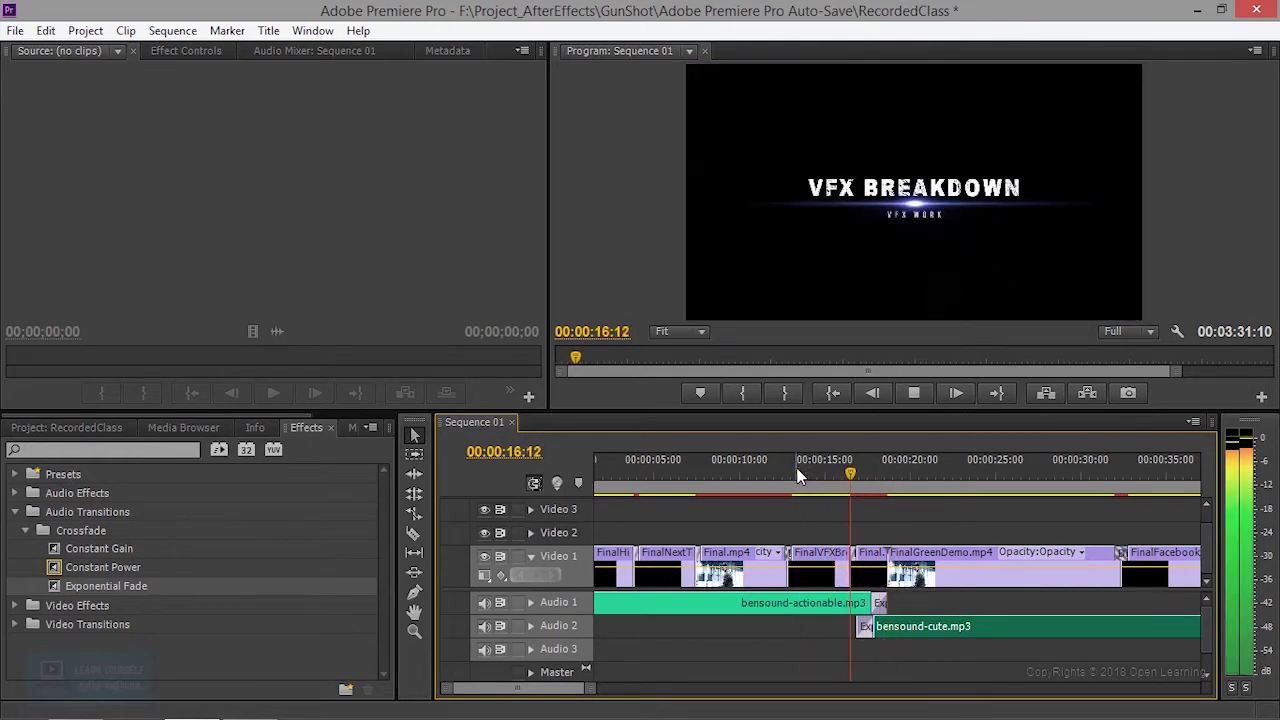
click(797, 474)
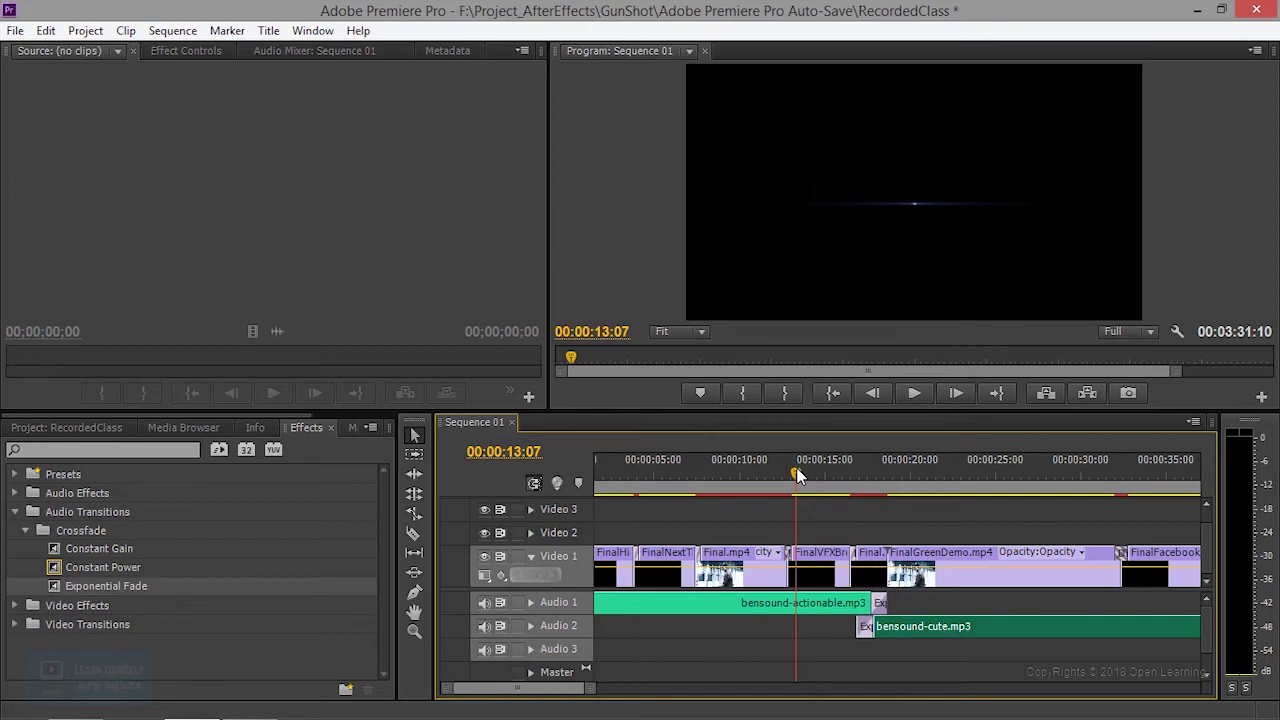
key(space)
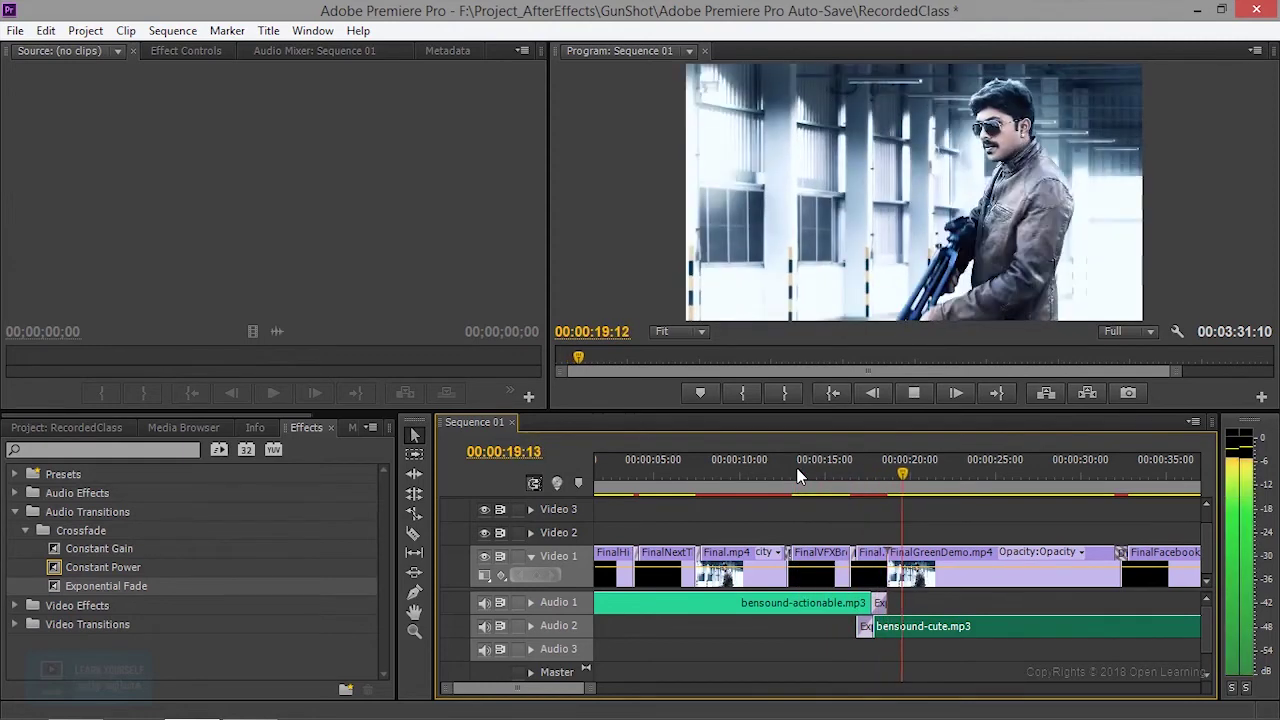
click(846, 474)
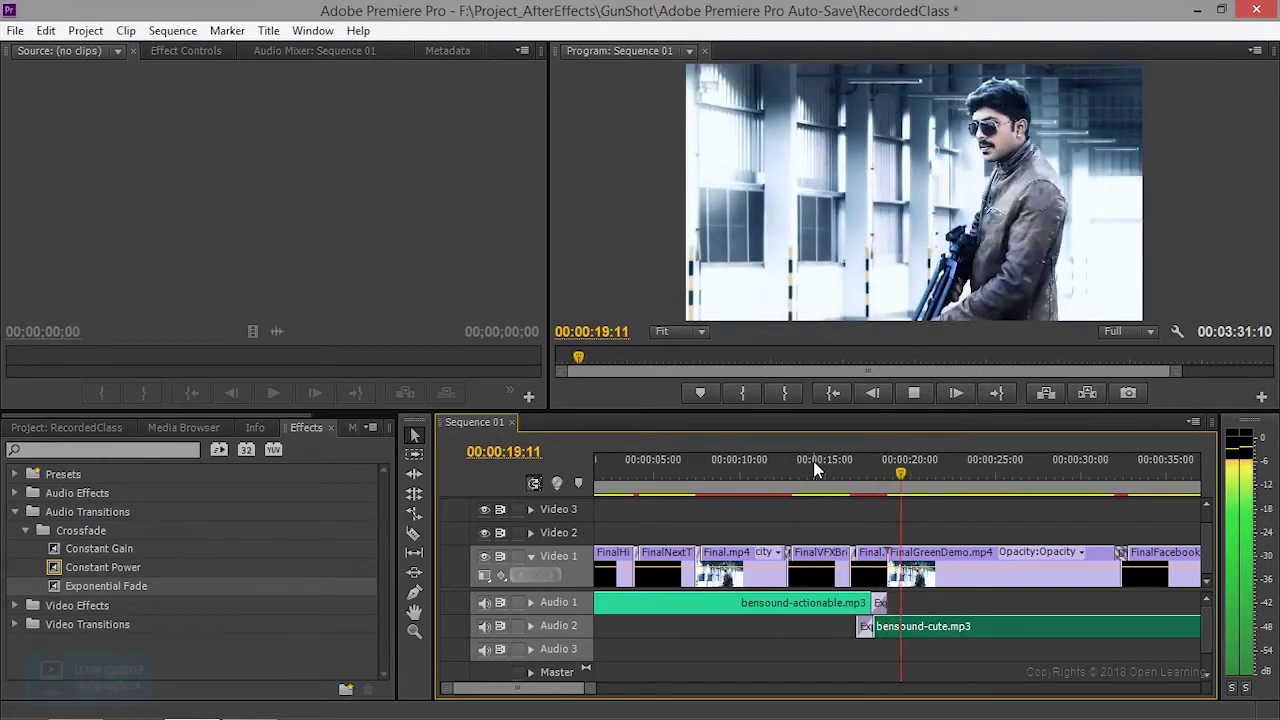
click(797, 468)
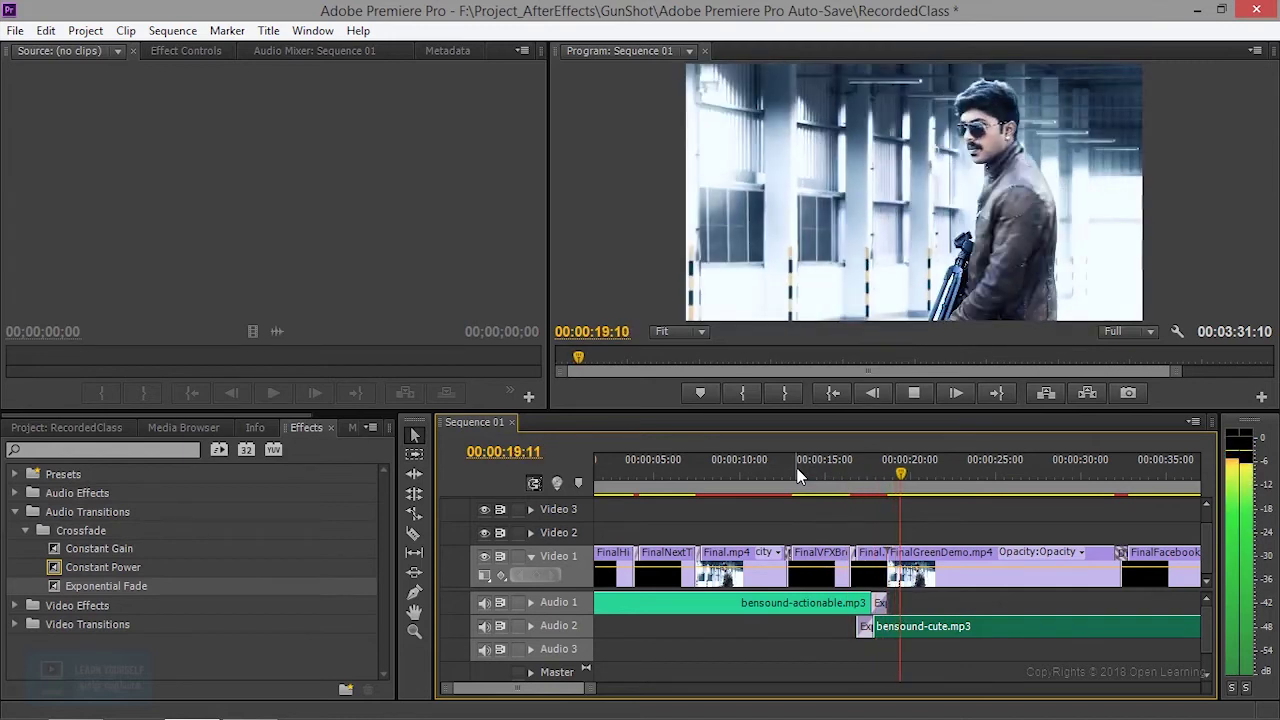
click(797, 474)
key(space)
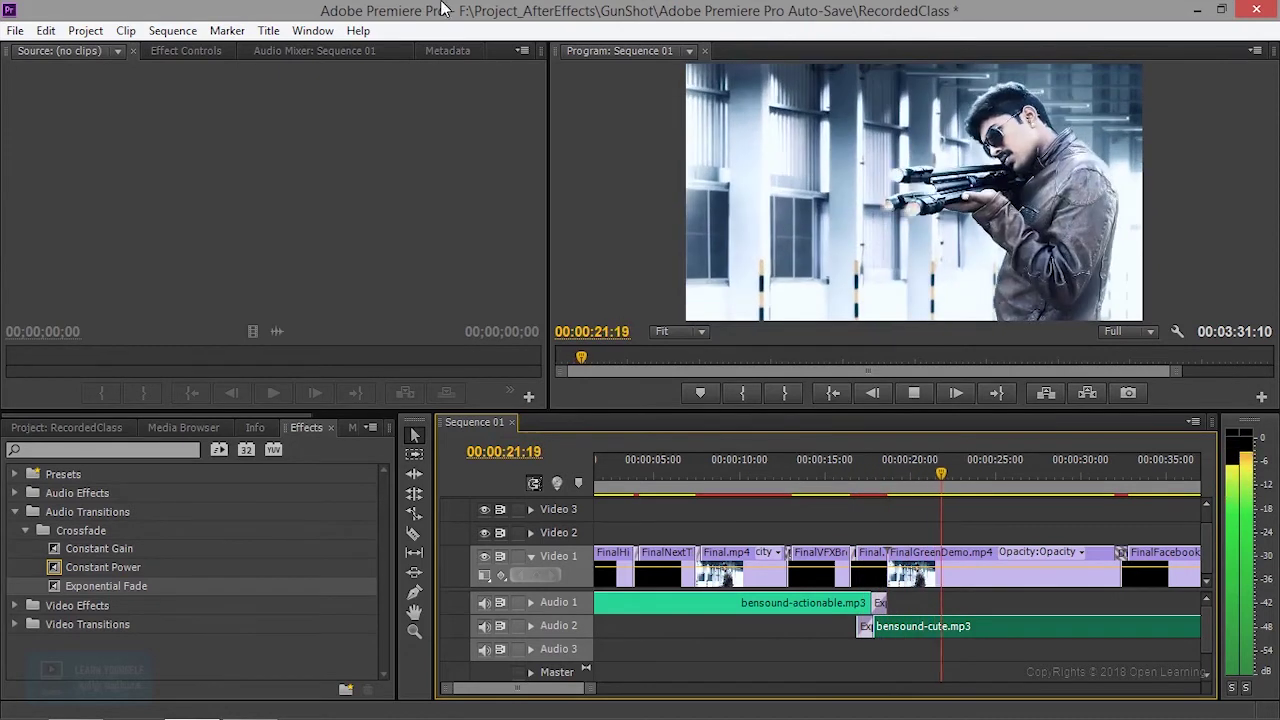
key(space)
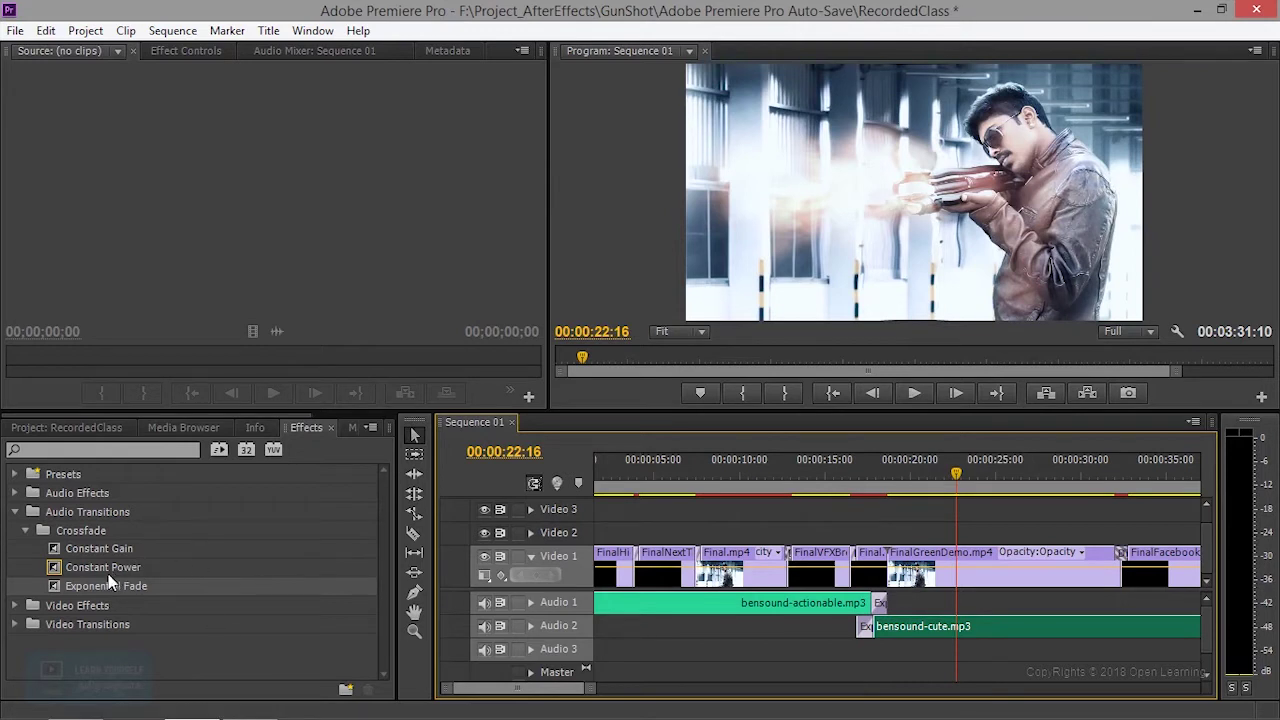
- Apply a Constant Power crossfade to the Audio 1 edit point and preview it
drag(108, 574, 880, 603)
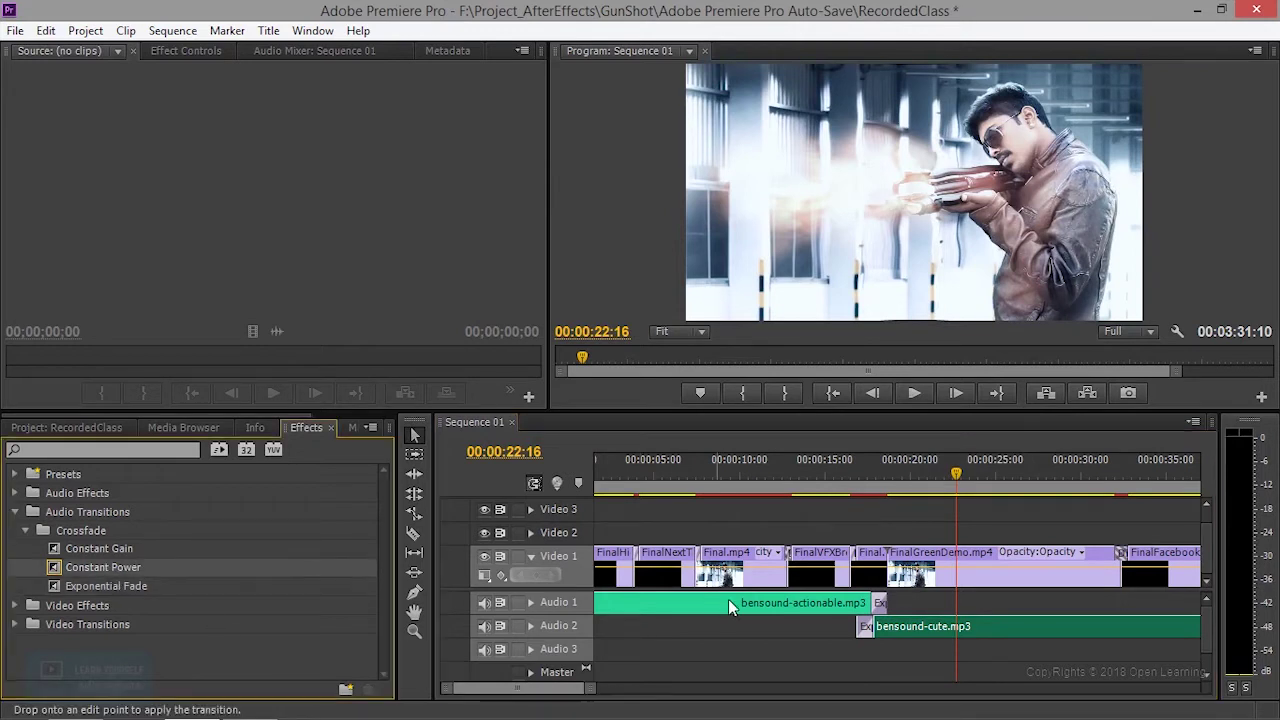
click(861, 472)
key(space)
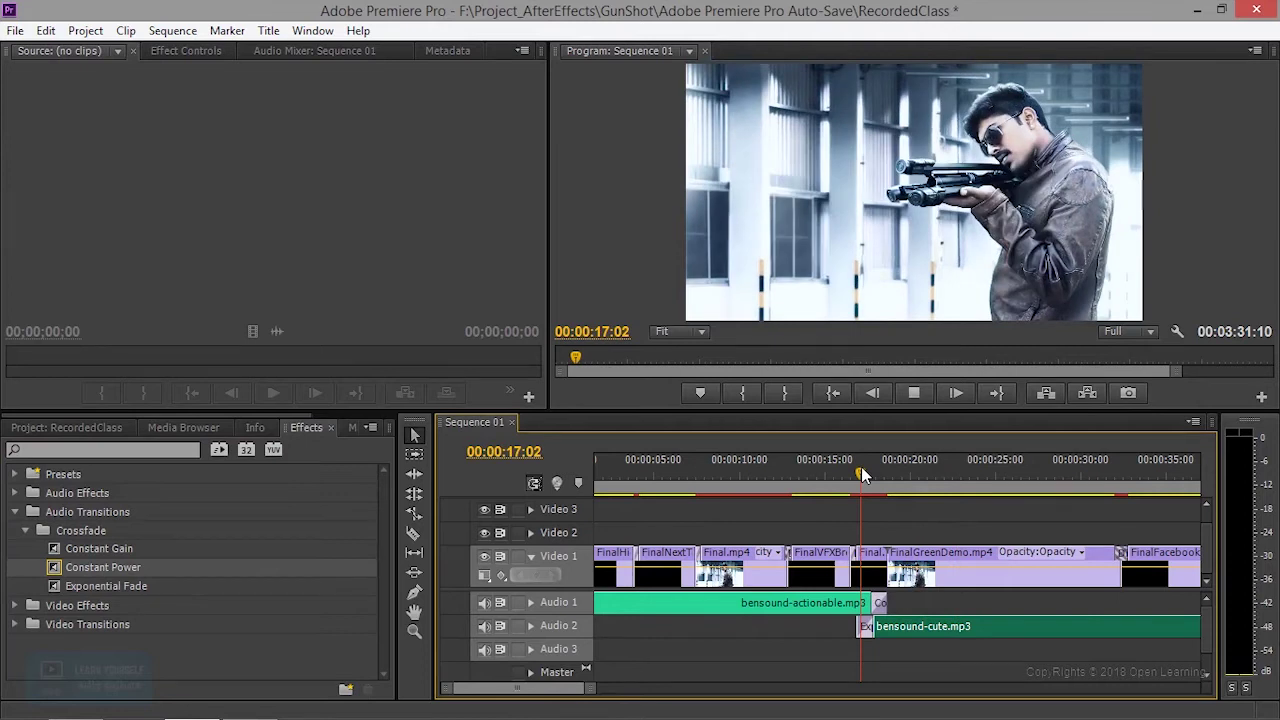
key(space)
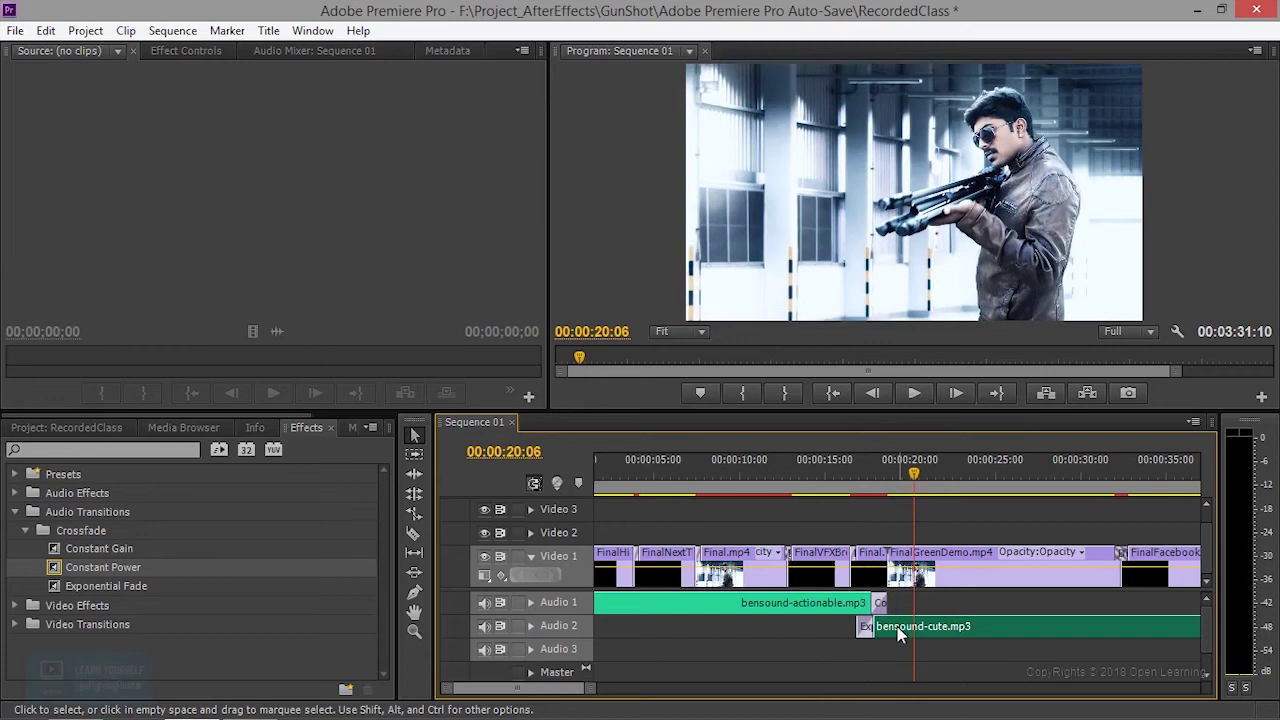
- Mute Audio 2, replay the crossfade from about 16 seconds, then unmute Audio 2
click(481, 628)
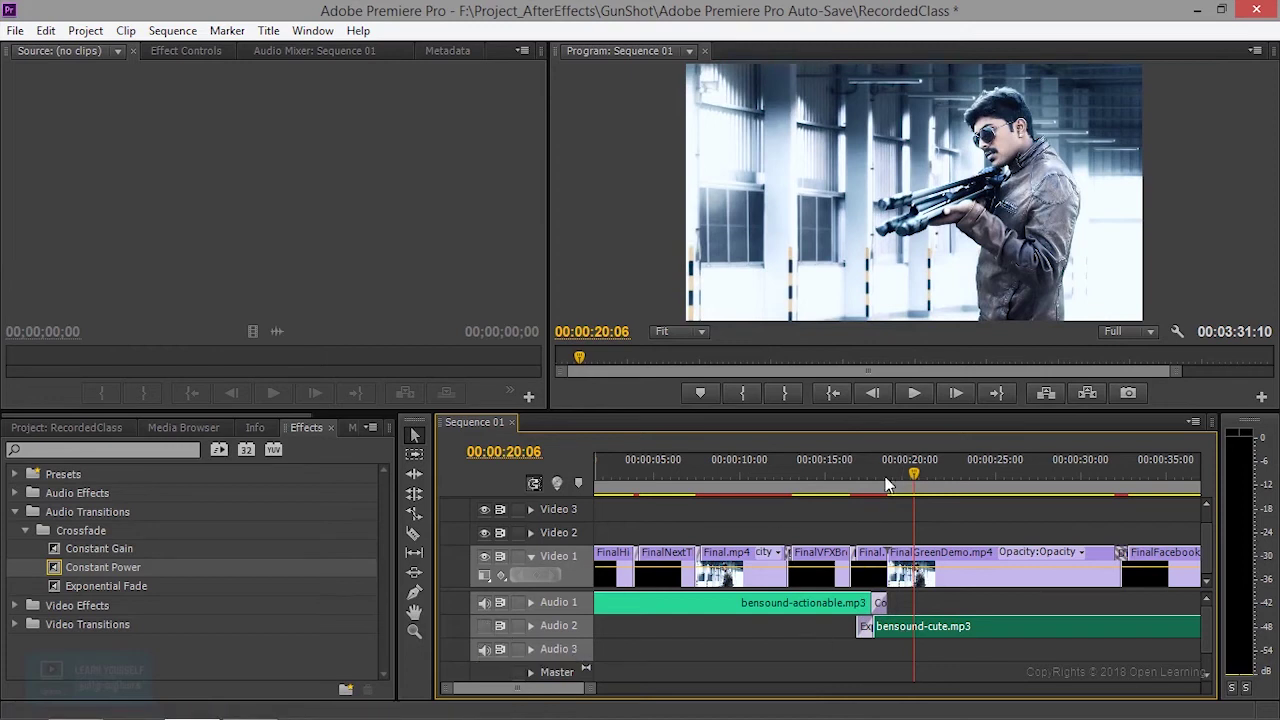
click(846, 468)
click(910, 393)
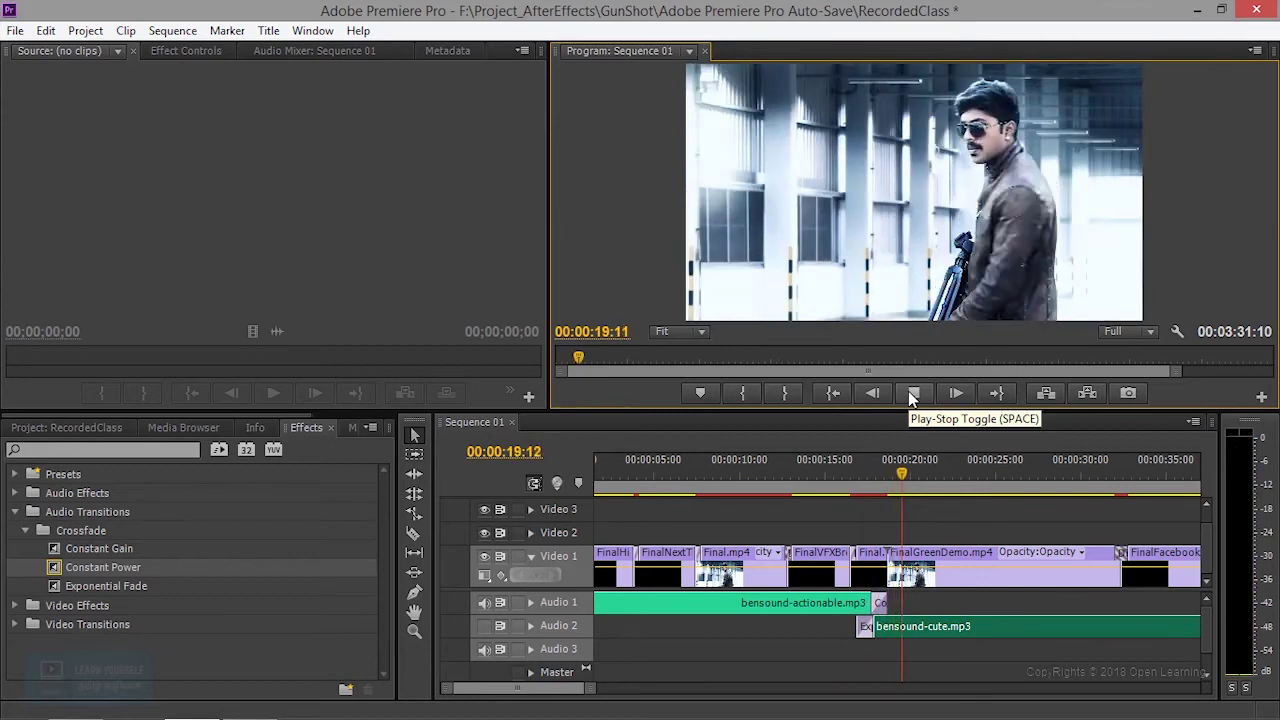
click(908, 391)
click(856, 478)
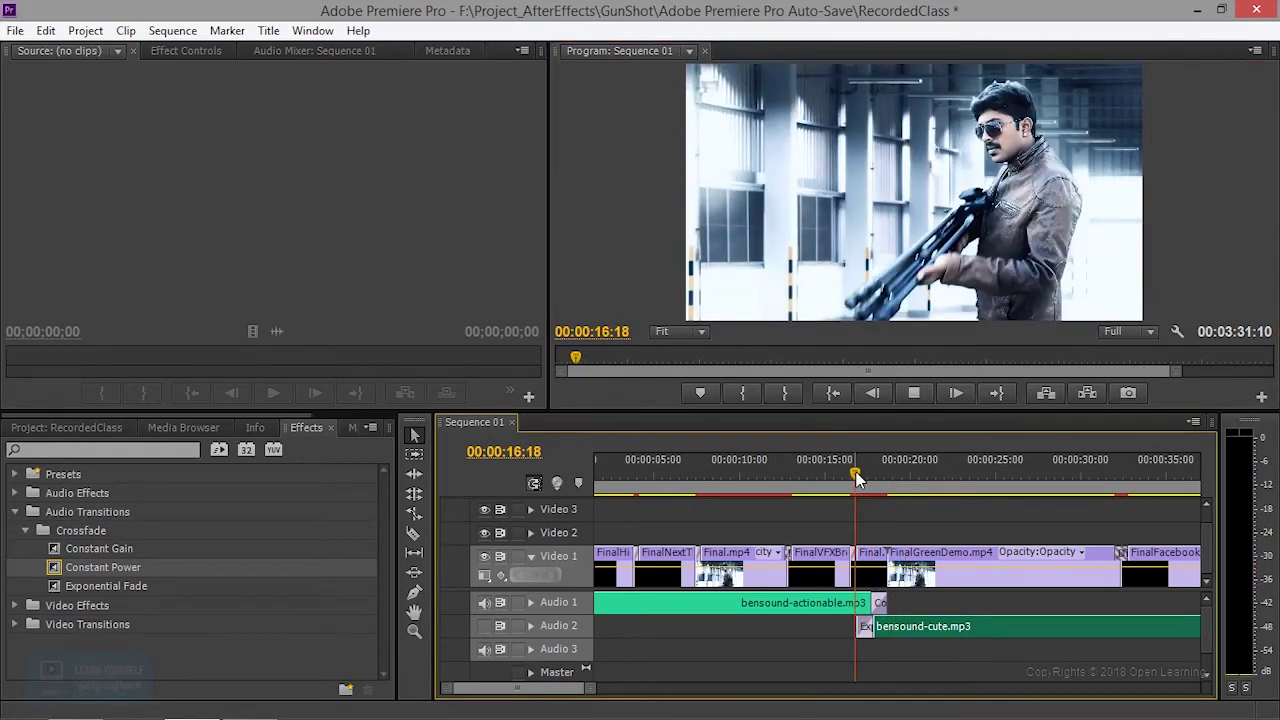
click(919, 406)
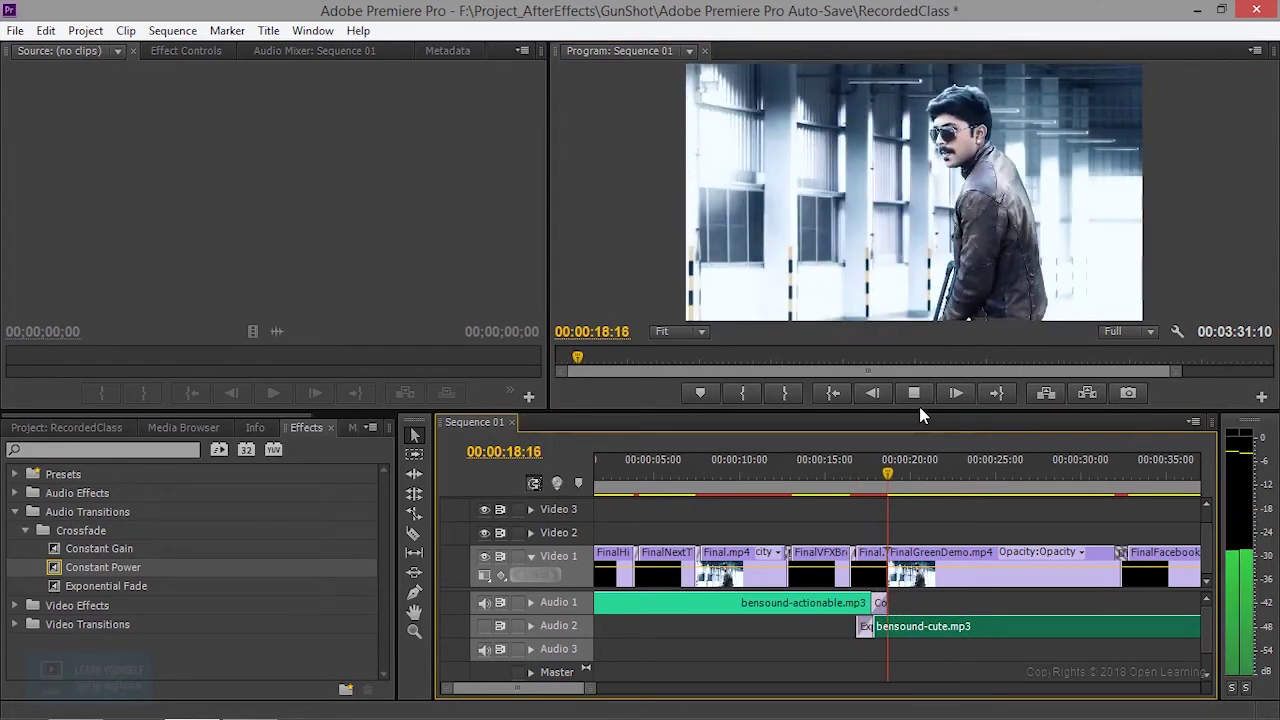
click(919, 406)
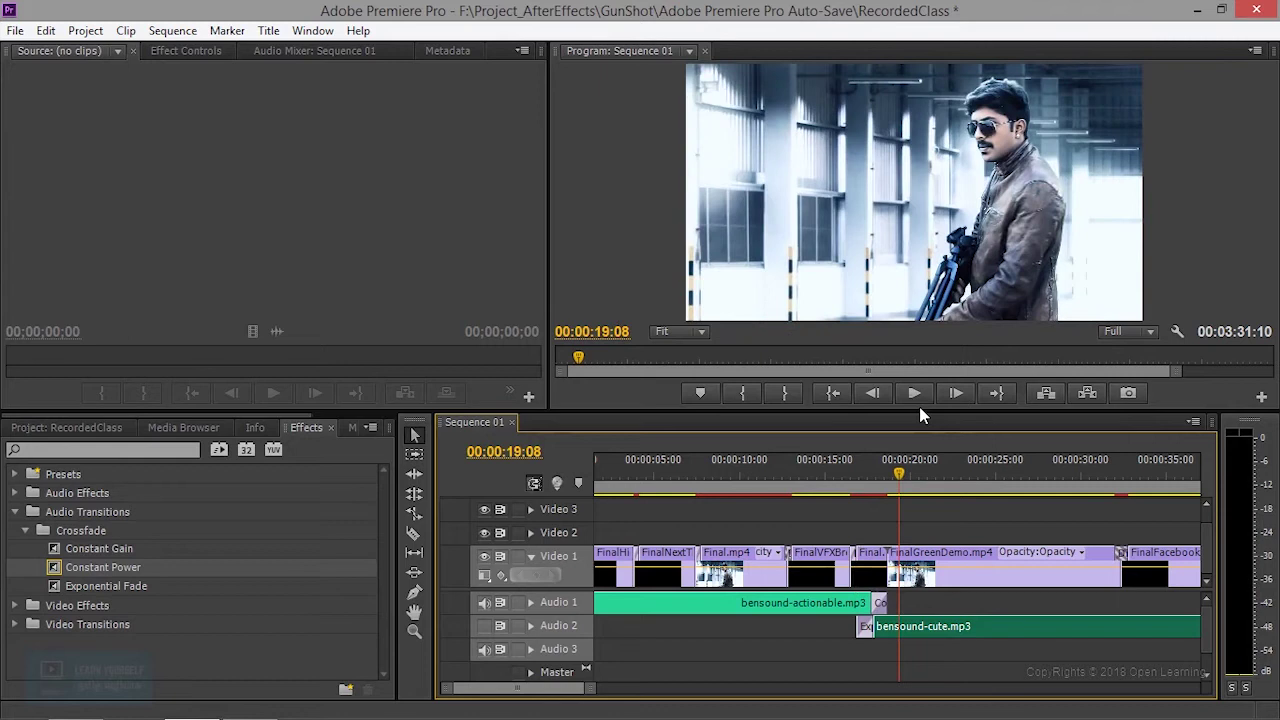
click(483, 627)
- Move bensound-cute.mp3 to 00:00 on Audio 2 and extend bensound-actionable.mp3 to about 42 seconds
drag(993, 628, 607, 697)
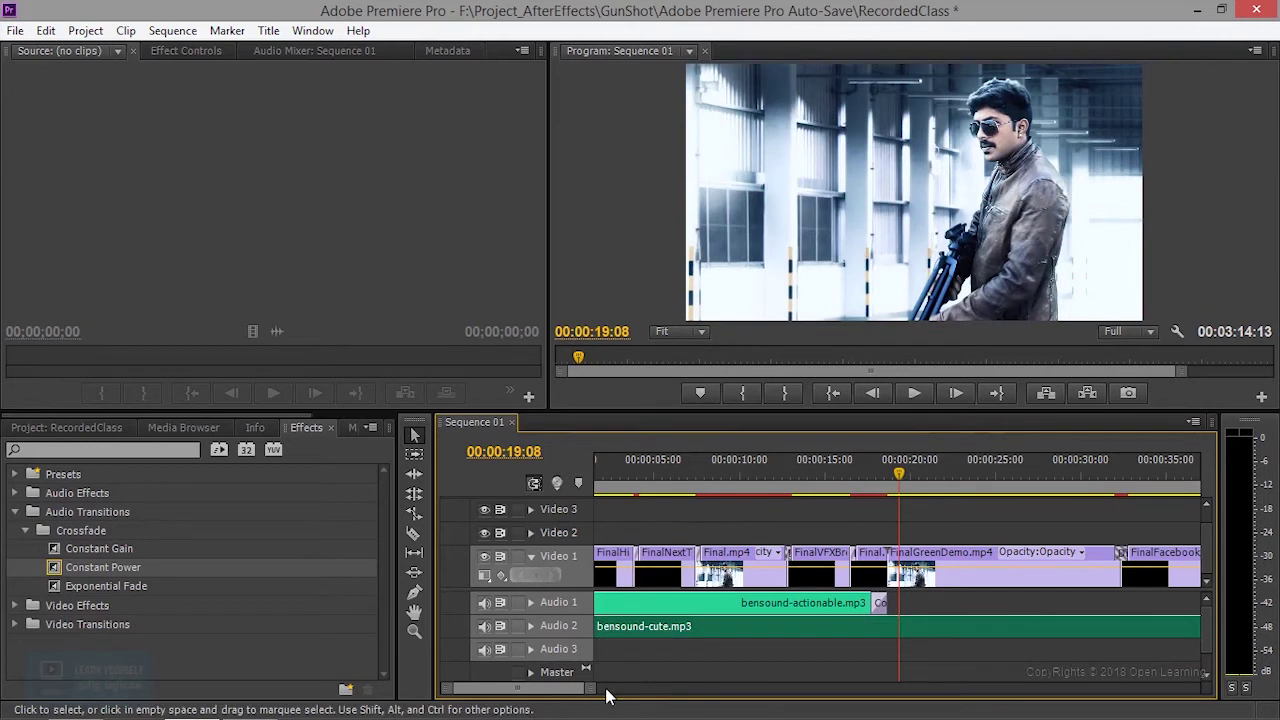
drag(589, 688, 621, 688)
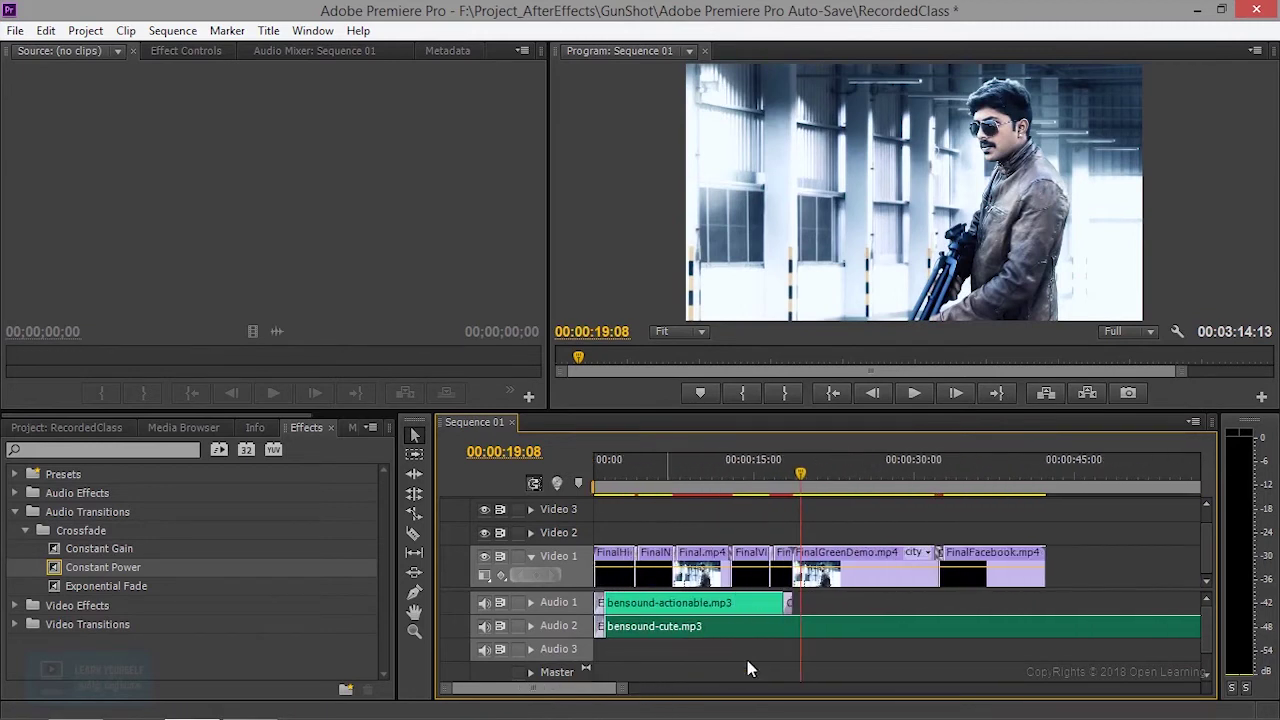
drag(786, 602, 1042, 602)
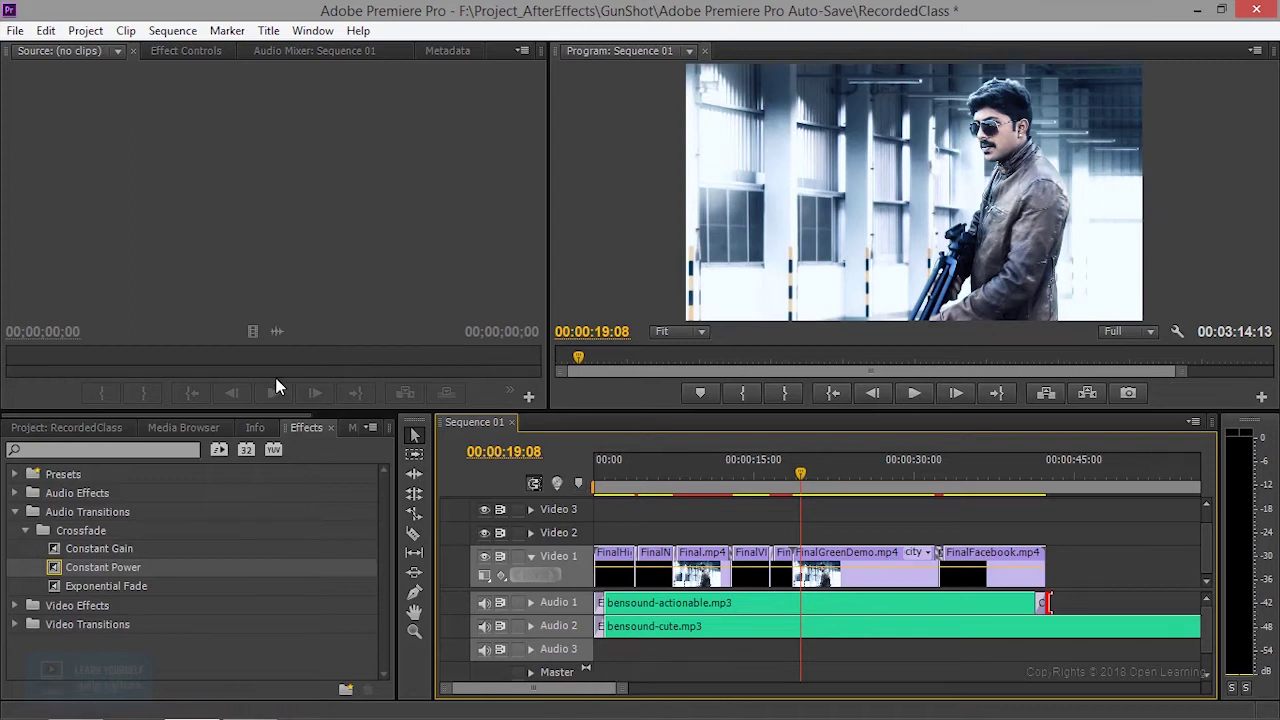
- Show the Audio Mixer: Sequence 01 panel and play the sequence from the start
click(305, 48)
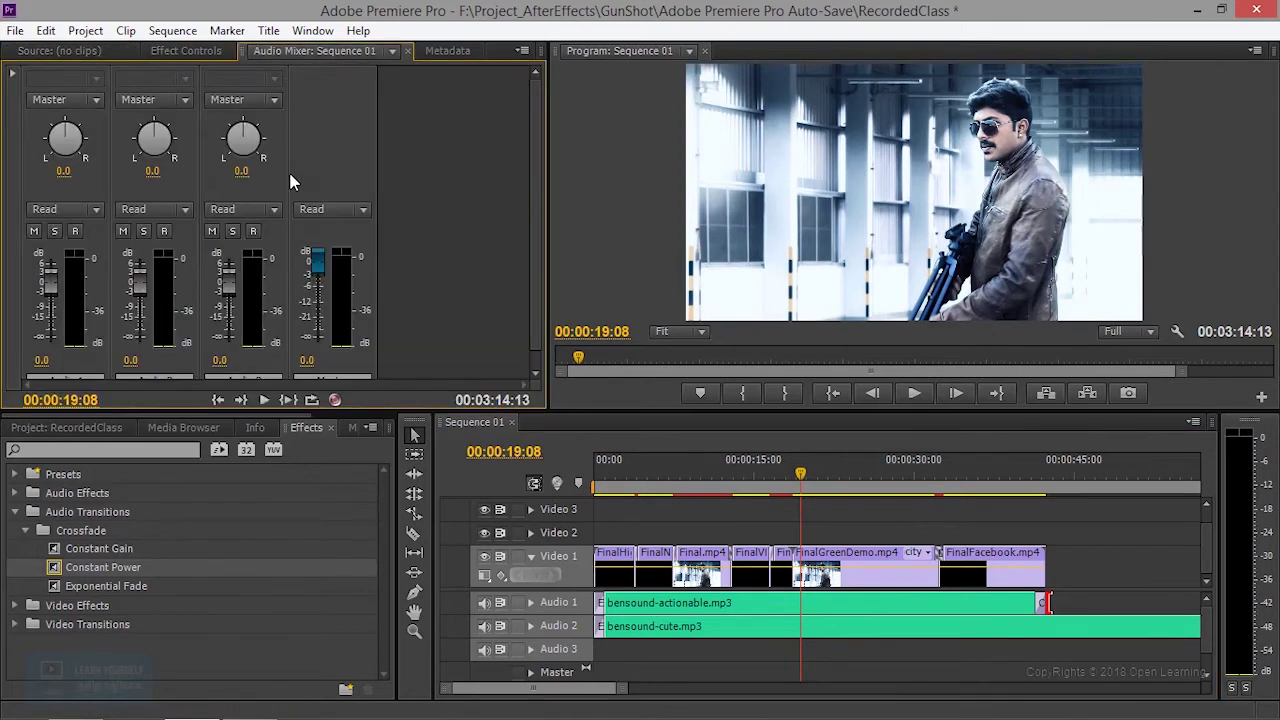
scroll(73, 267, down, 1)
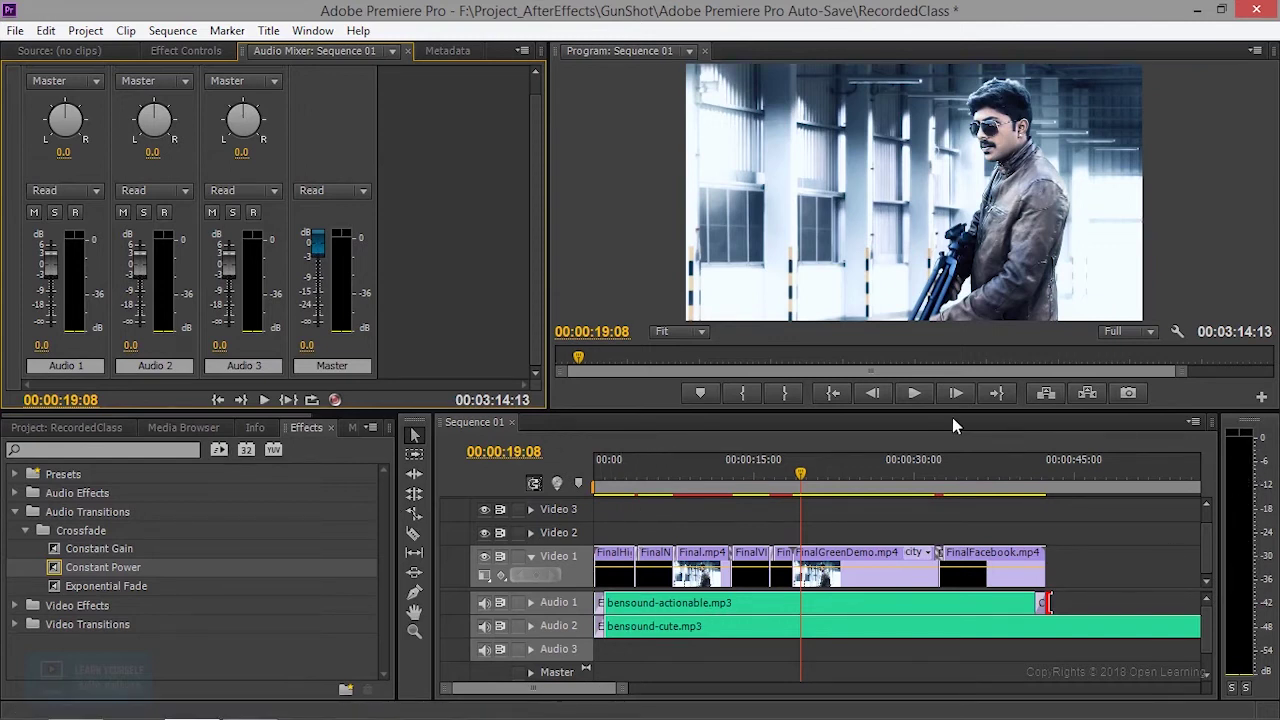
click(700, 456)
key(Home)
key(space)
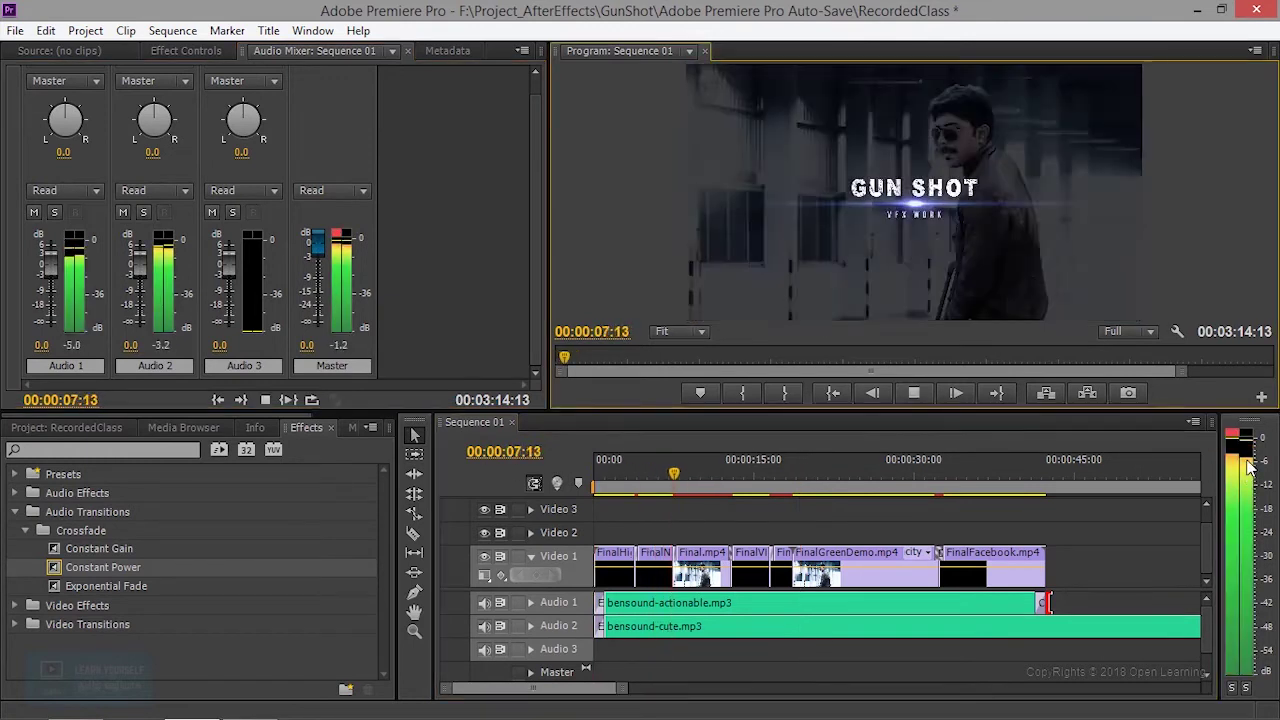
key(space)
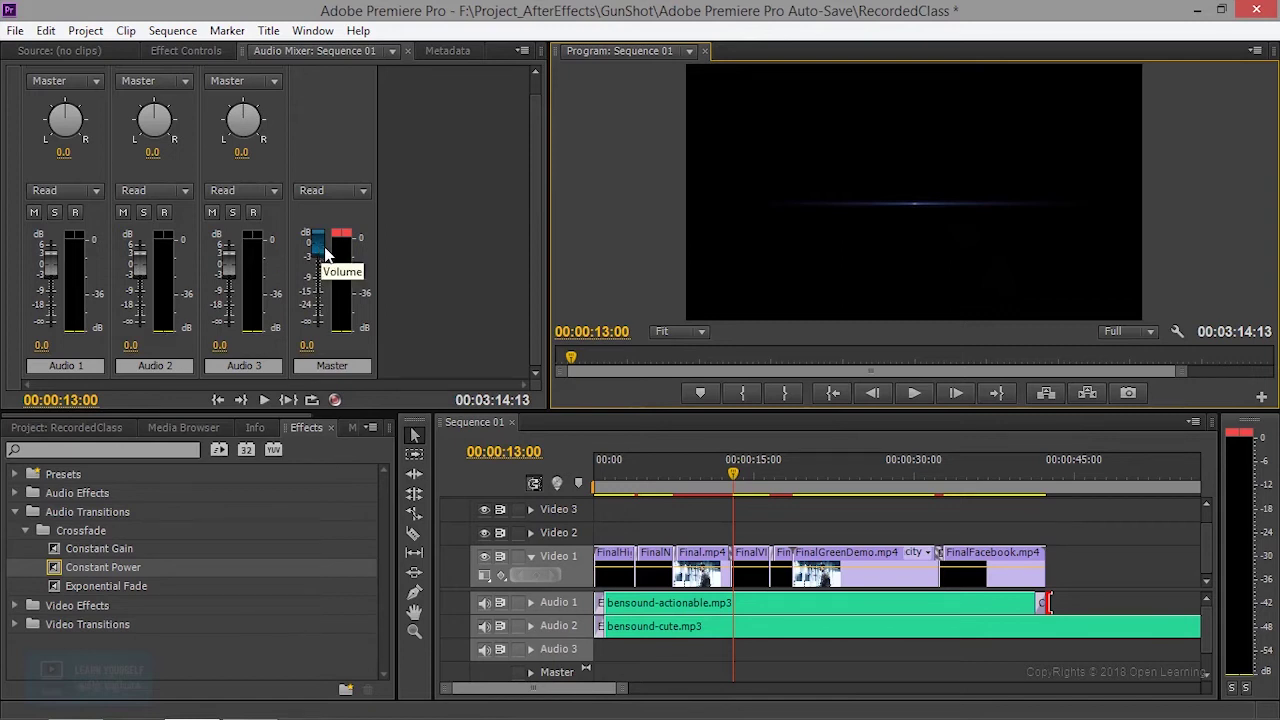
- Keep the master at 0.0 dB and lower the Audio 1 fader to -13.9 dB
drag(320, 252, 319, 255)
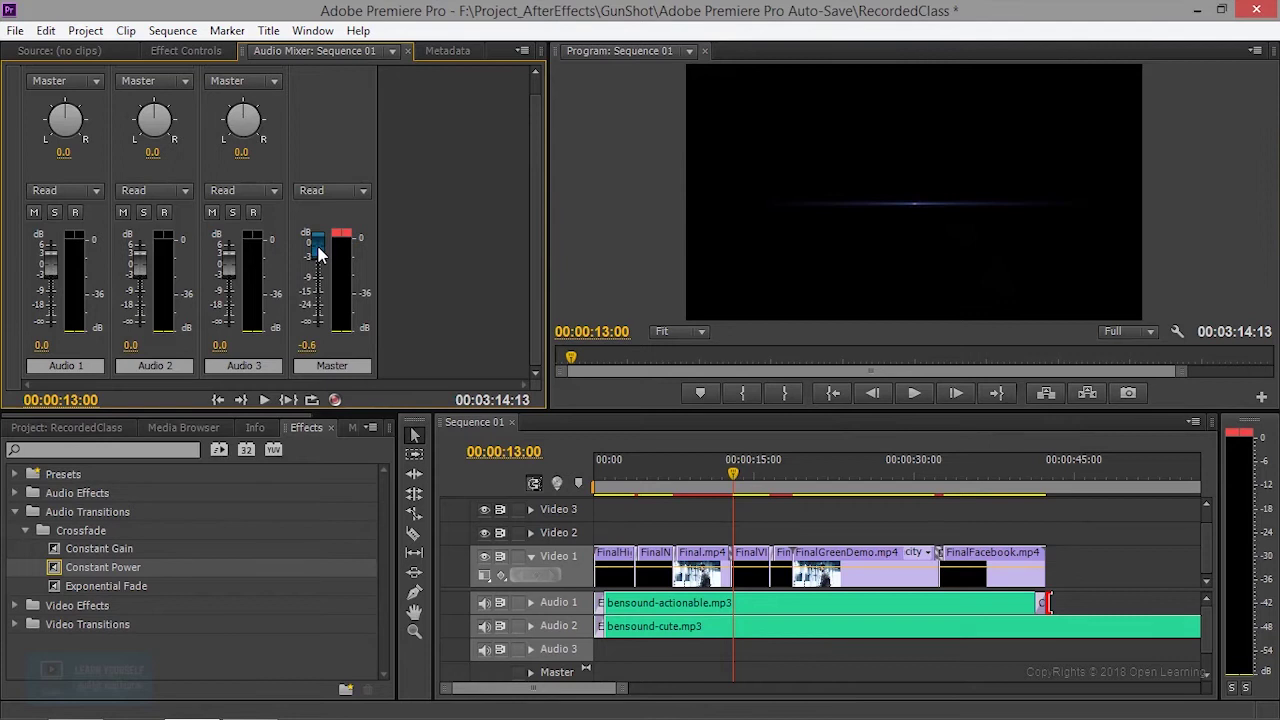
drag(319, 255, 318, 247)
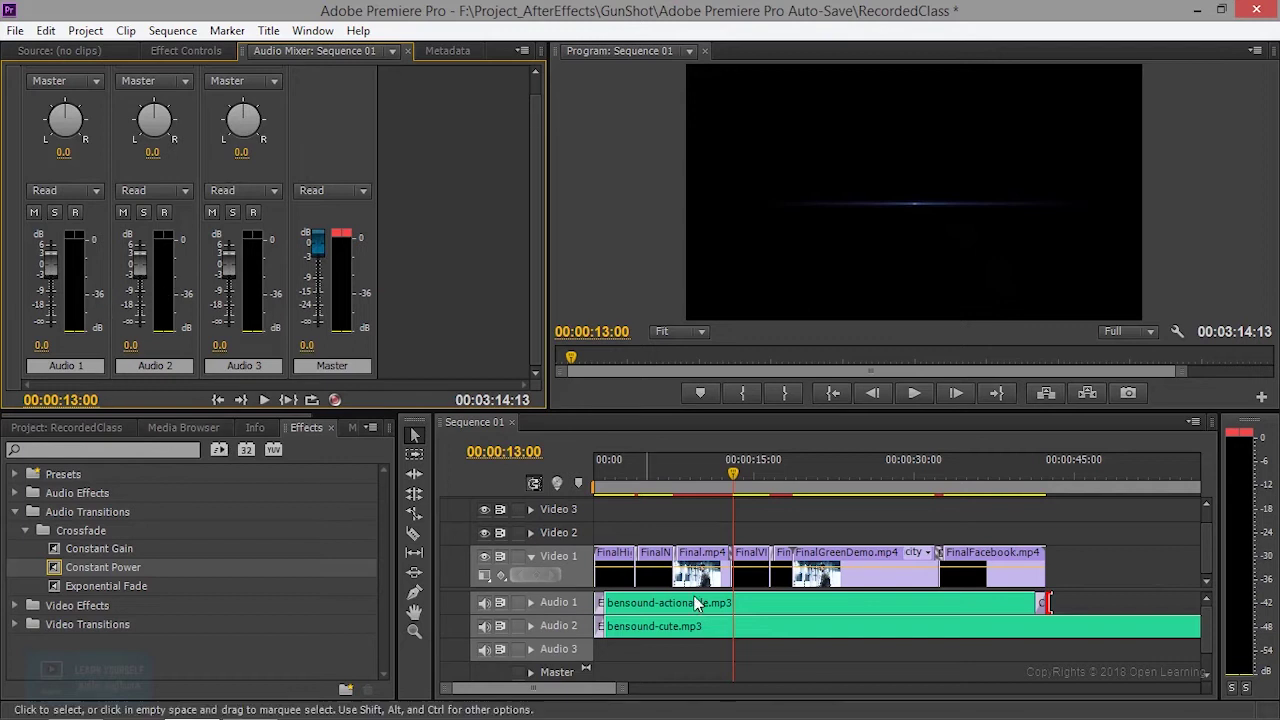
drag(50, 270, 53, 311)
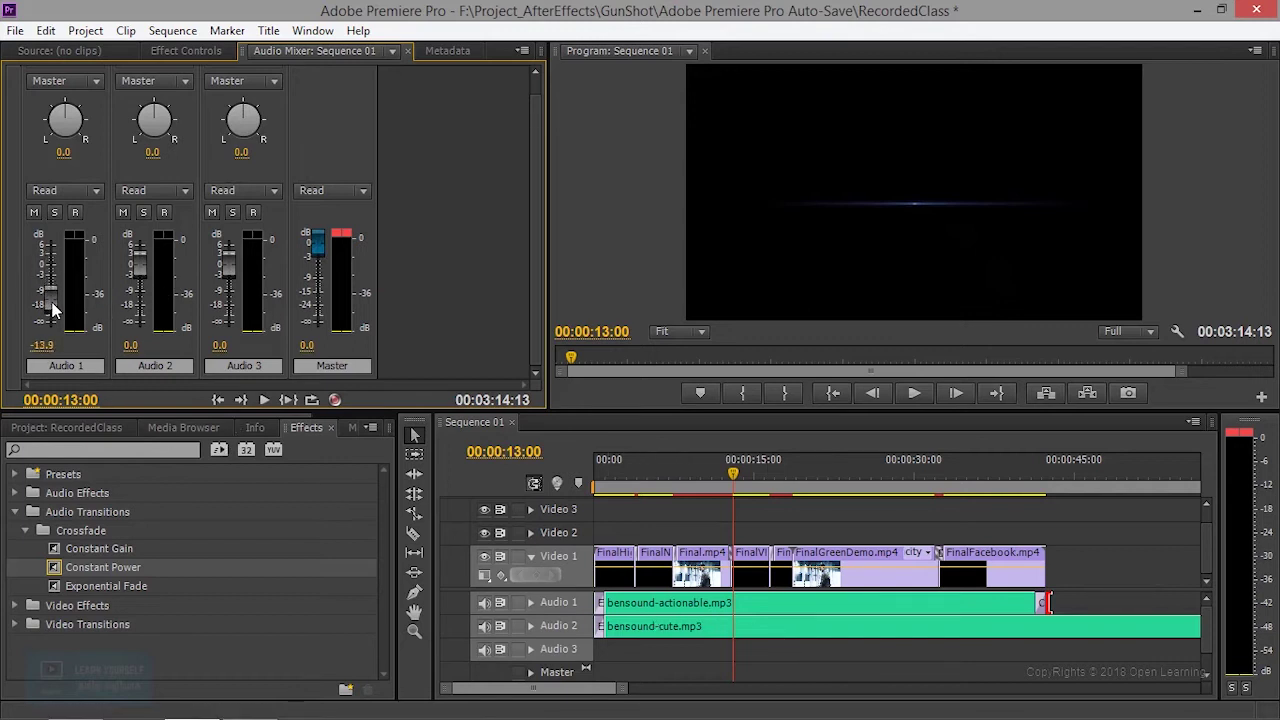
- Replay the opening titles from about 2 seconds to hear the new balance
click(620, 485)
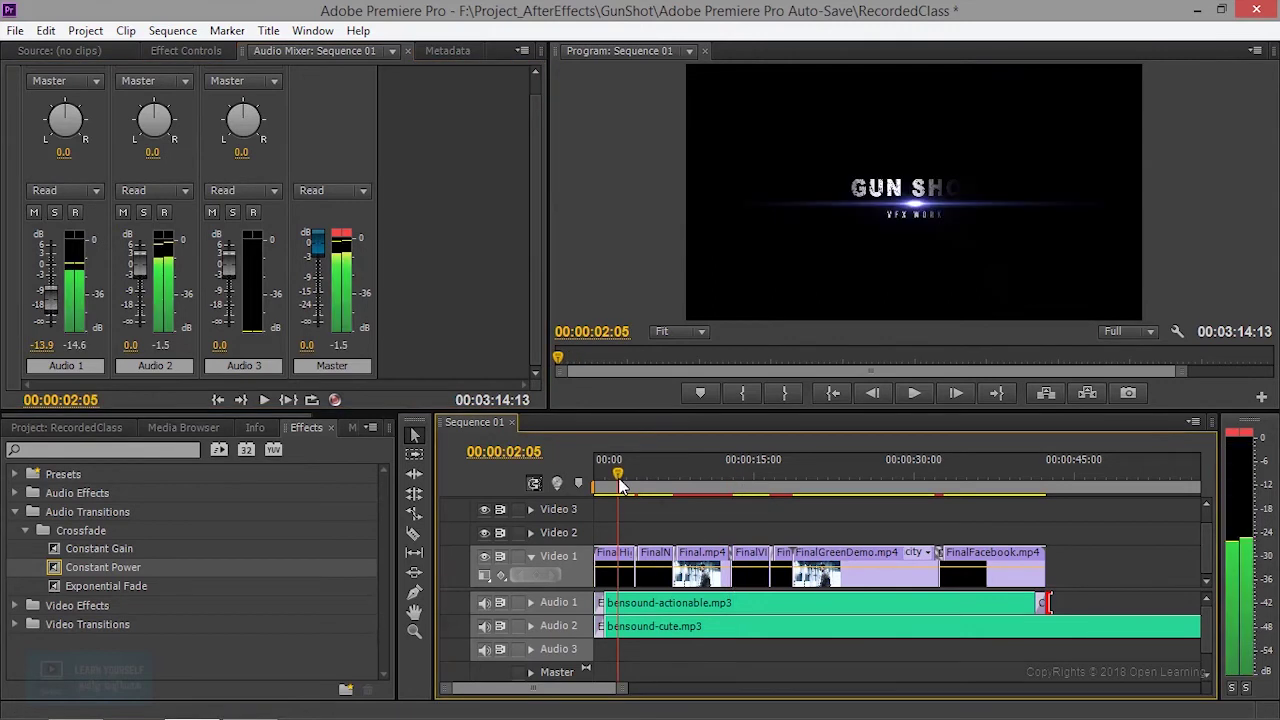
click(914, 393)
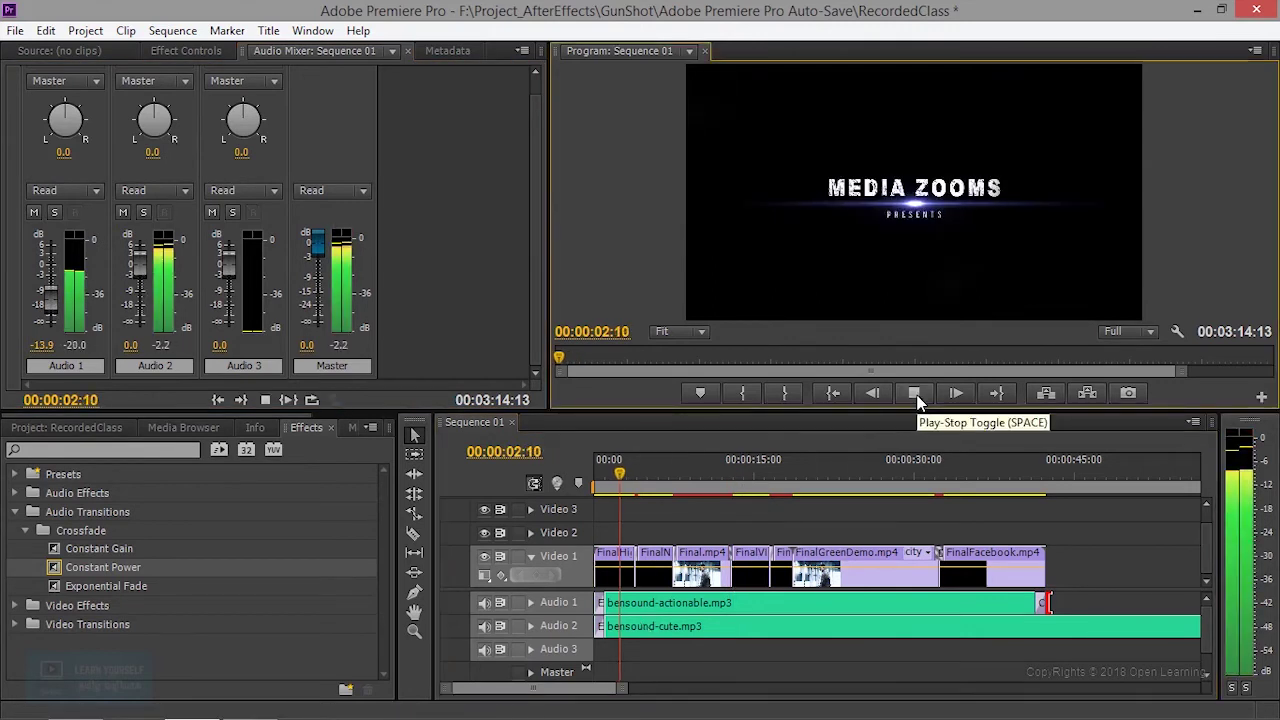
click(227, 257)
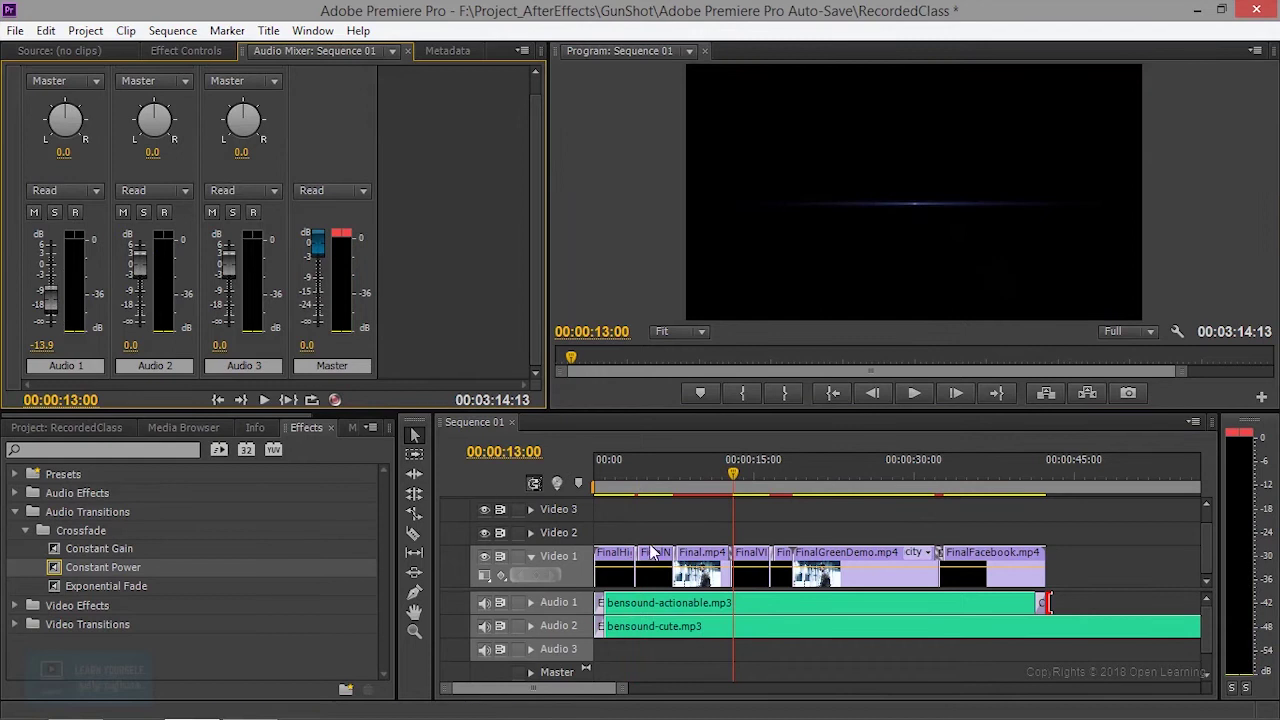
drag(735, 472, 618, 473)
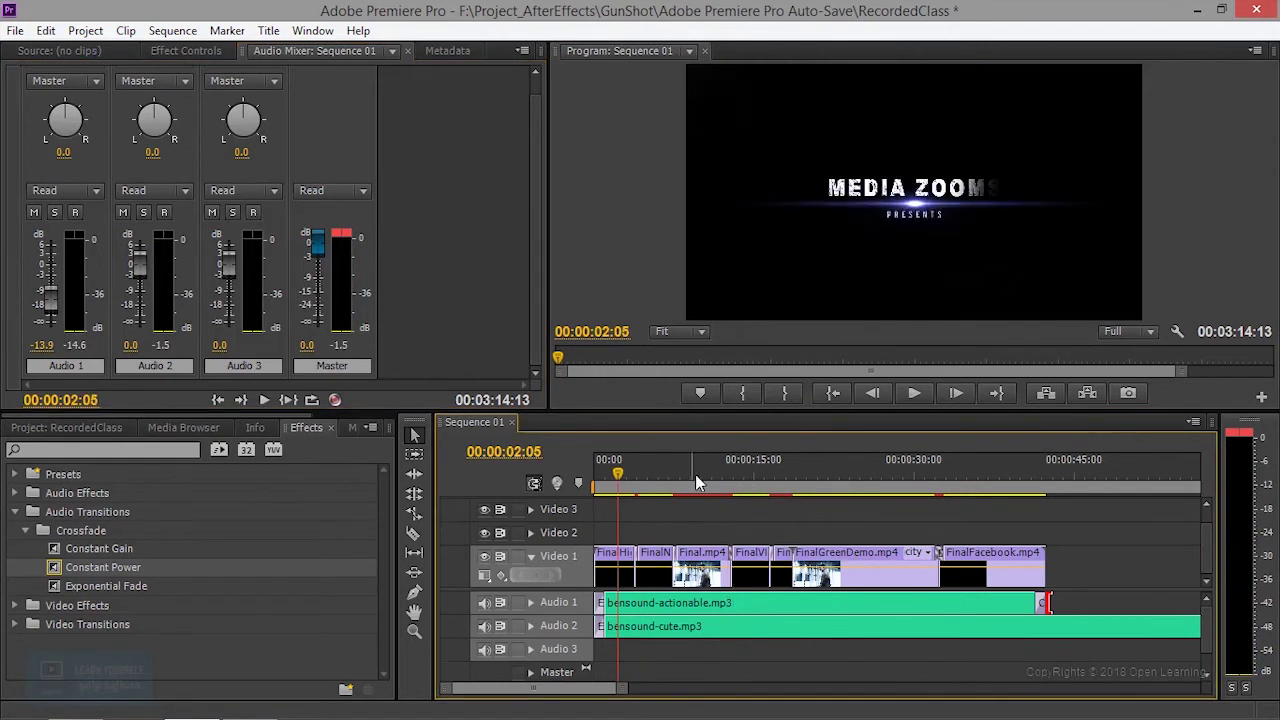
click(916, 394)
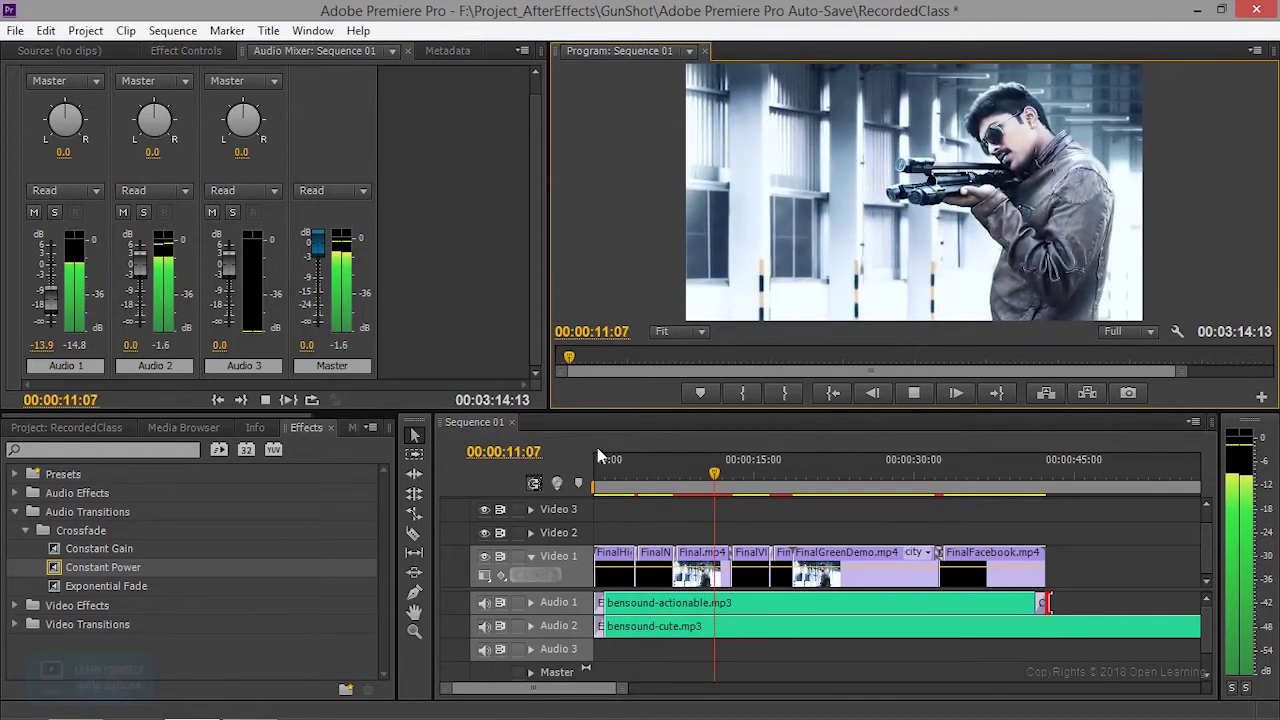
- Stop playback and trim the end of bensound-actionable.mp3 on Audio 1 shorter
click(914, 393)
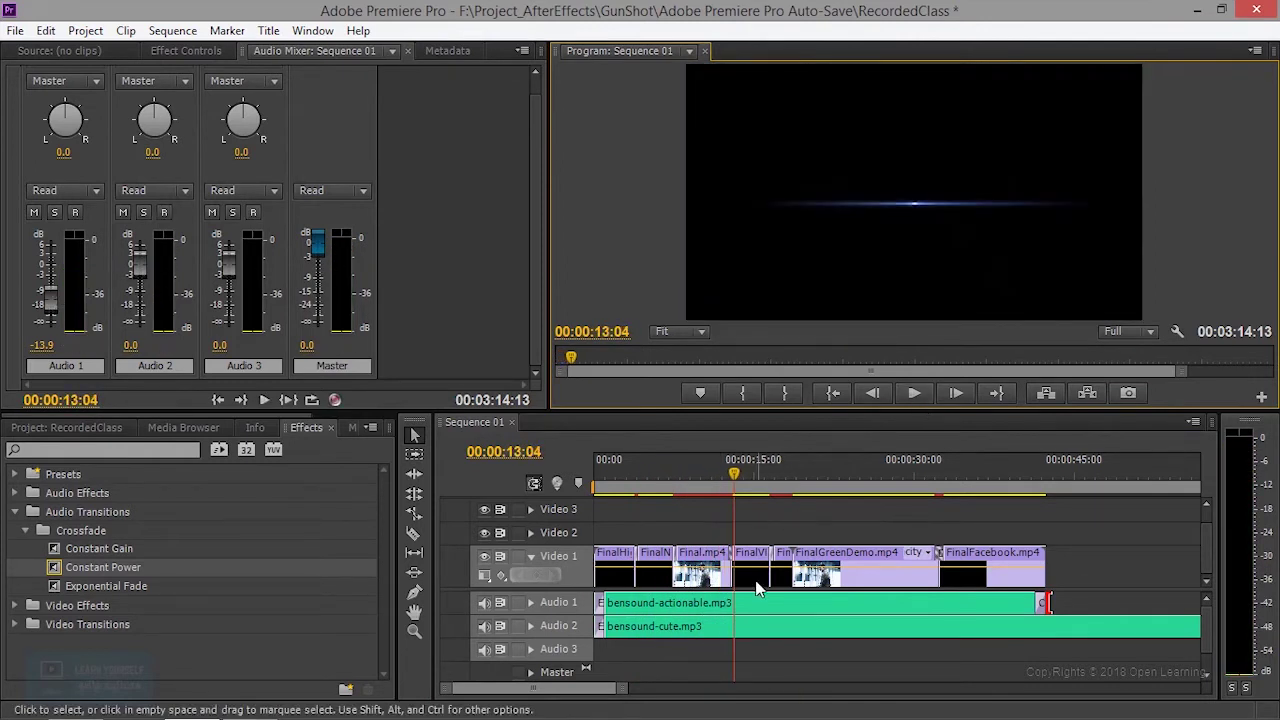
mouse_move(726, 482)
mouse_down()
mouse_move(785, 482)
mouse_move(699, 482)
mouse_up()
click(767, 608)
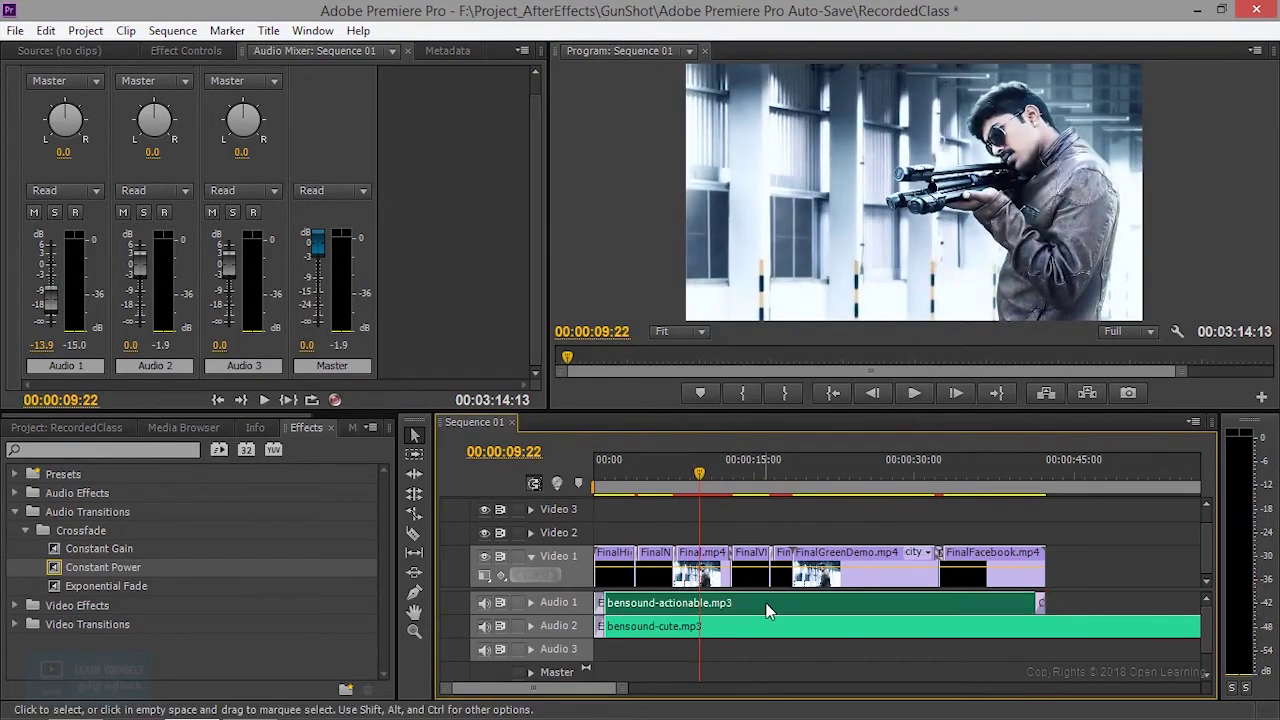
drag(1038, 603, 632, 615)
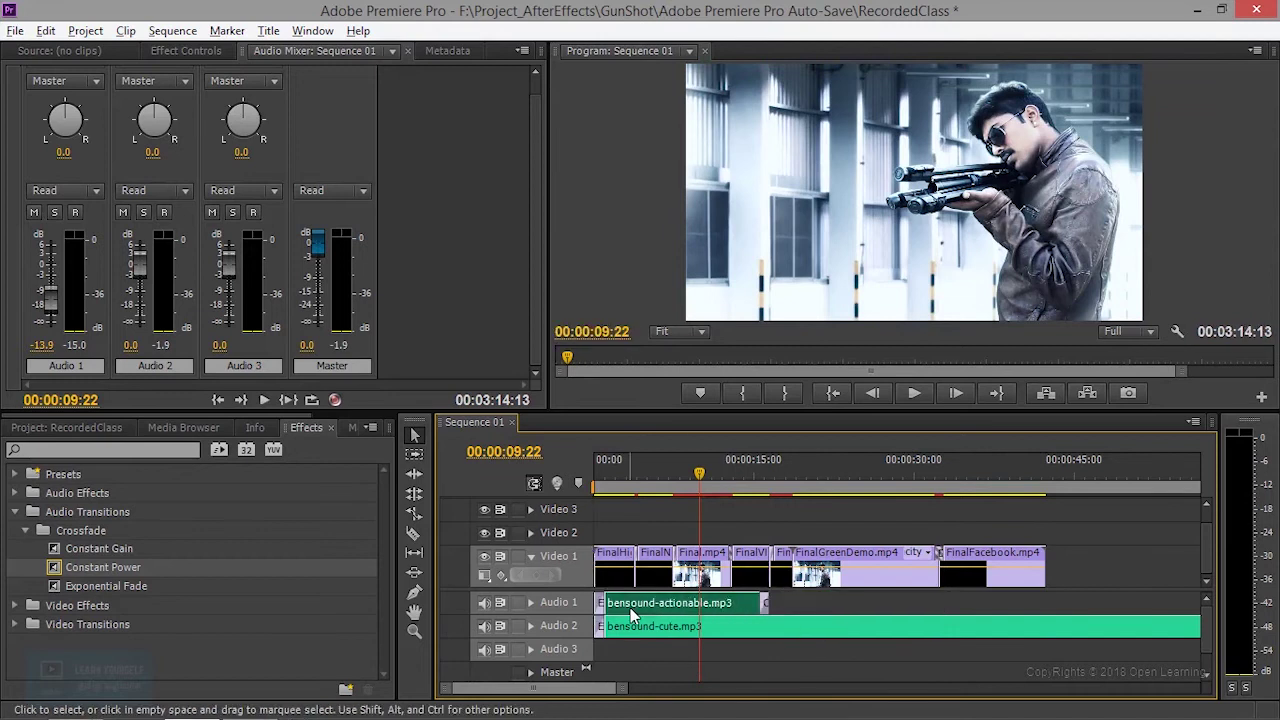
- Paste a copy of the clip right after the first one on Audio 1
click(800, 459)
key(ctrl+v)
mouse_move(849, 605)
mouse_down()
mouse_move(815, 605)
mouse_move(852, 605)
mouse_up()
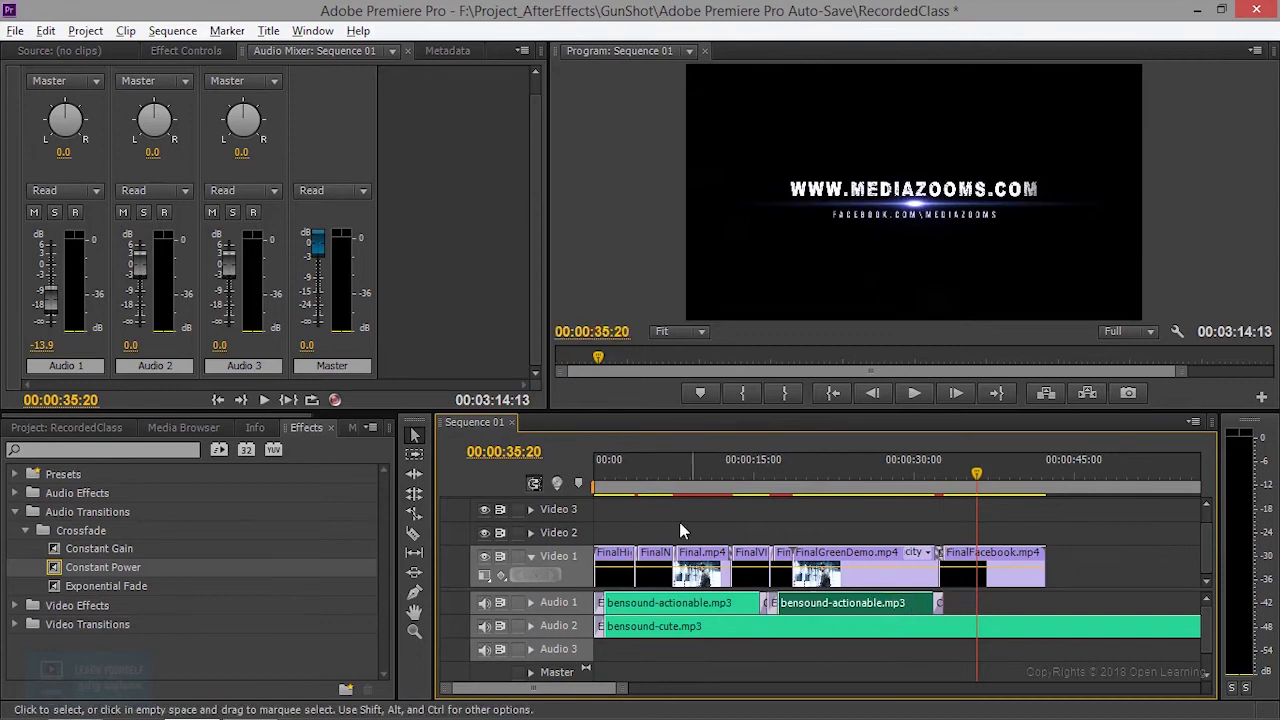
click(641, 468)
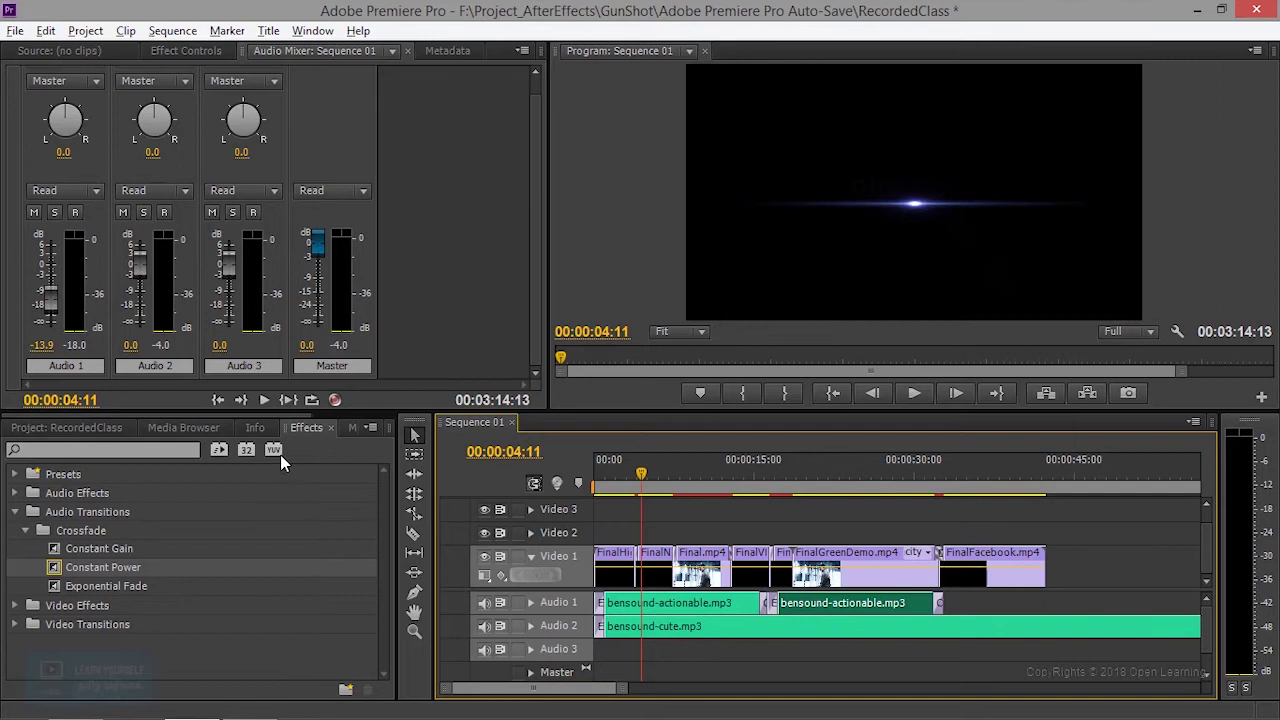
click(131, 450)
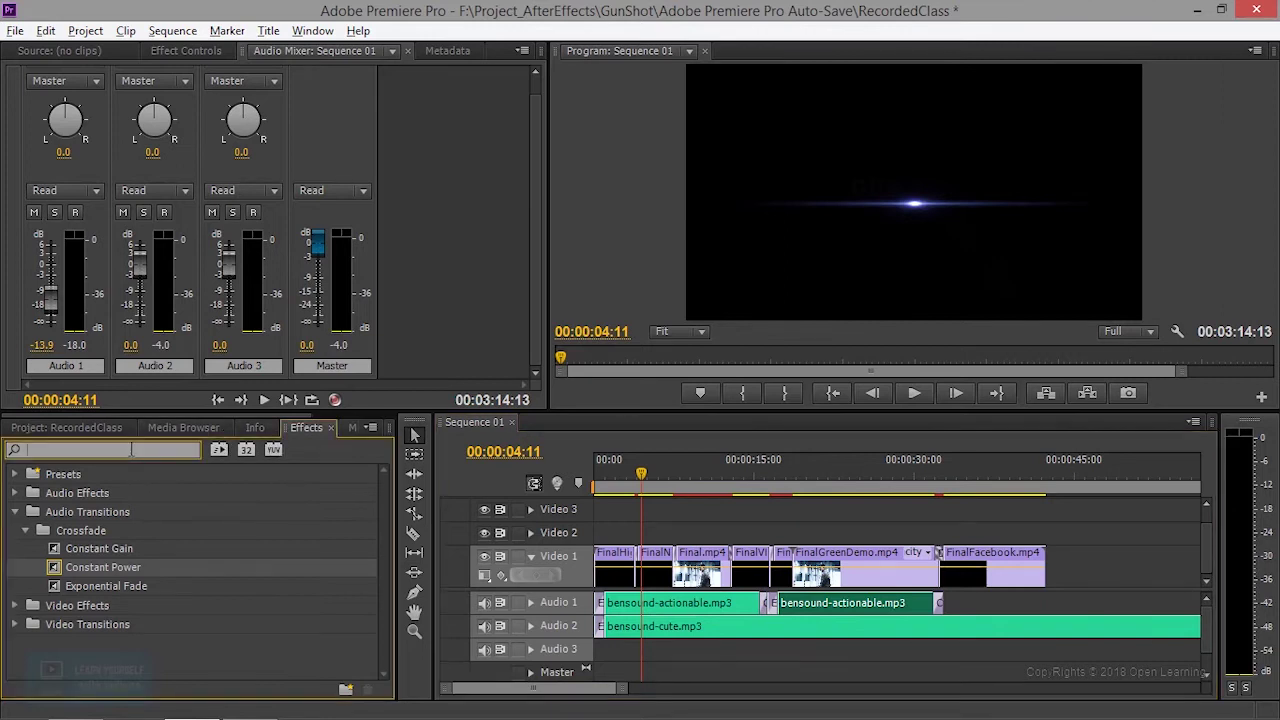
- Search Effects for 'volume' and drop Volume onto the second bensound-actionable.mp3 clip
text(a)
key(BackSpace)
text(v)
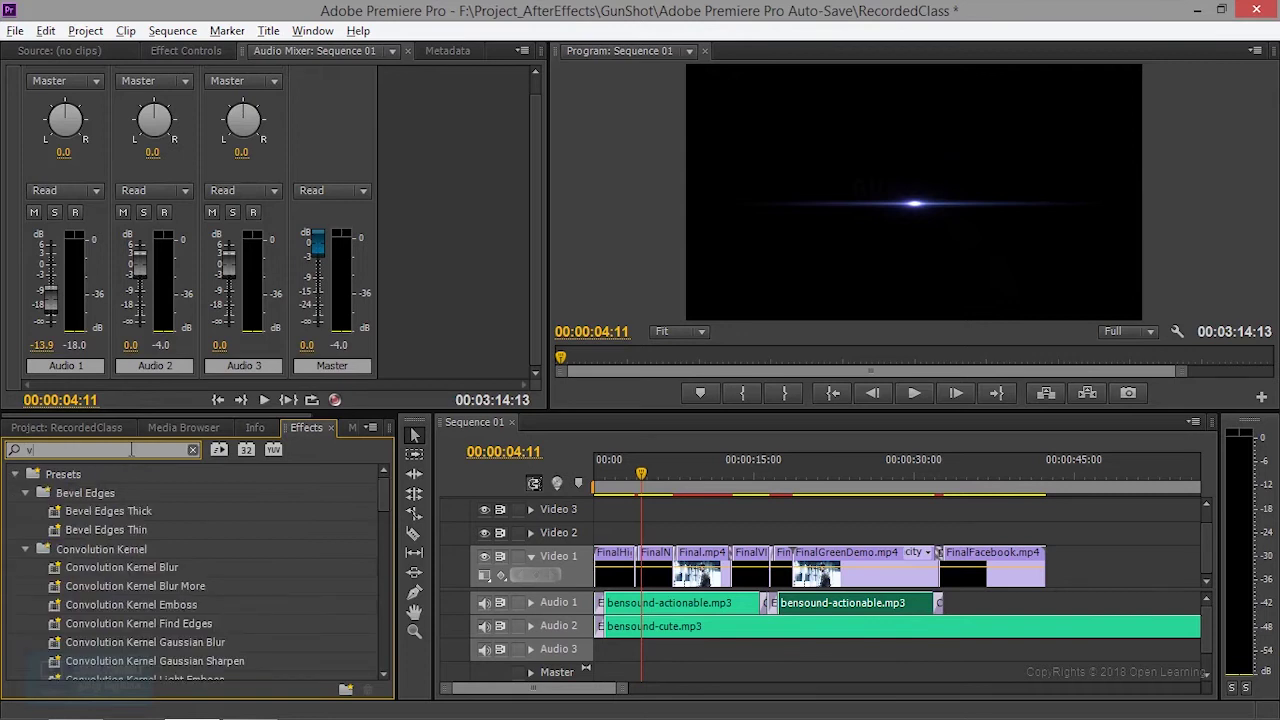
text(ou)
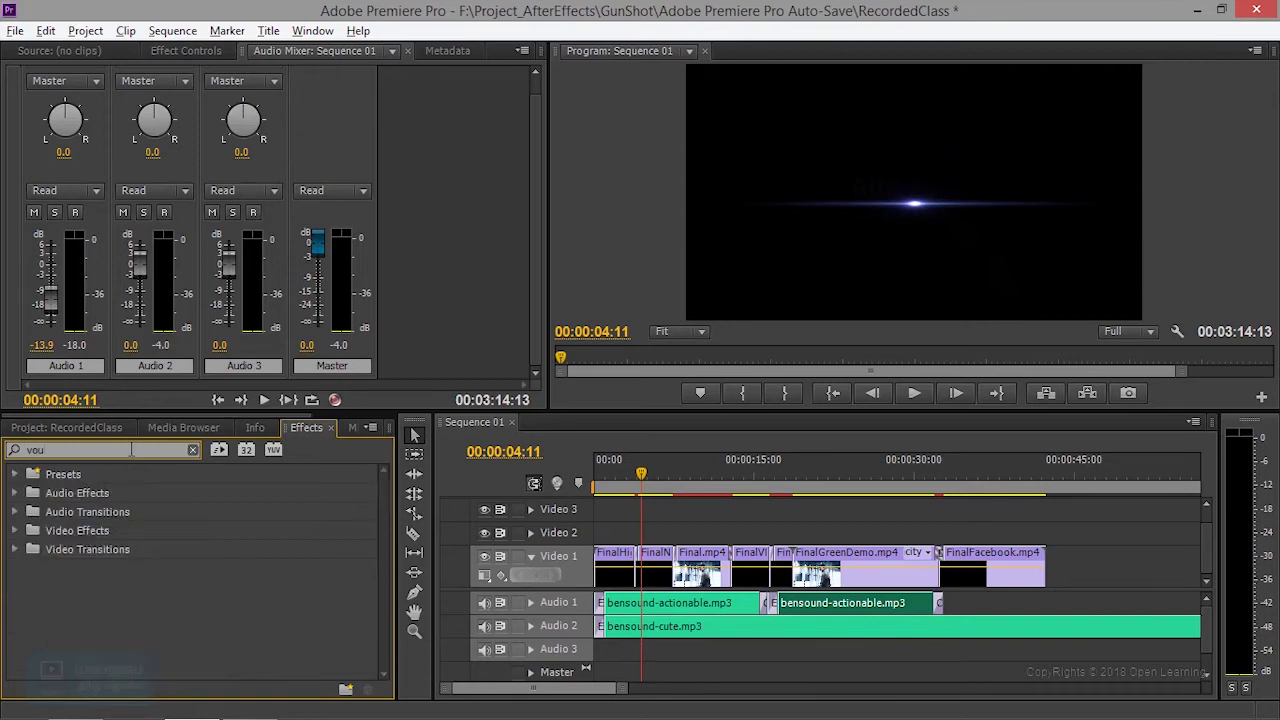
key(BackSpace)
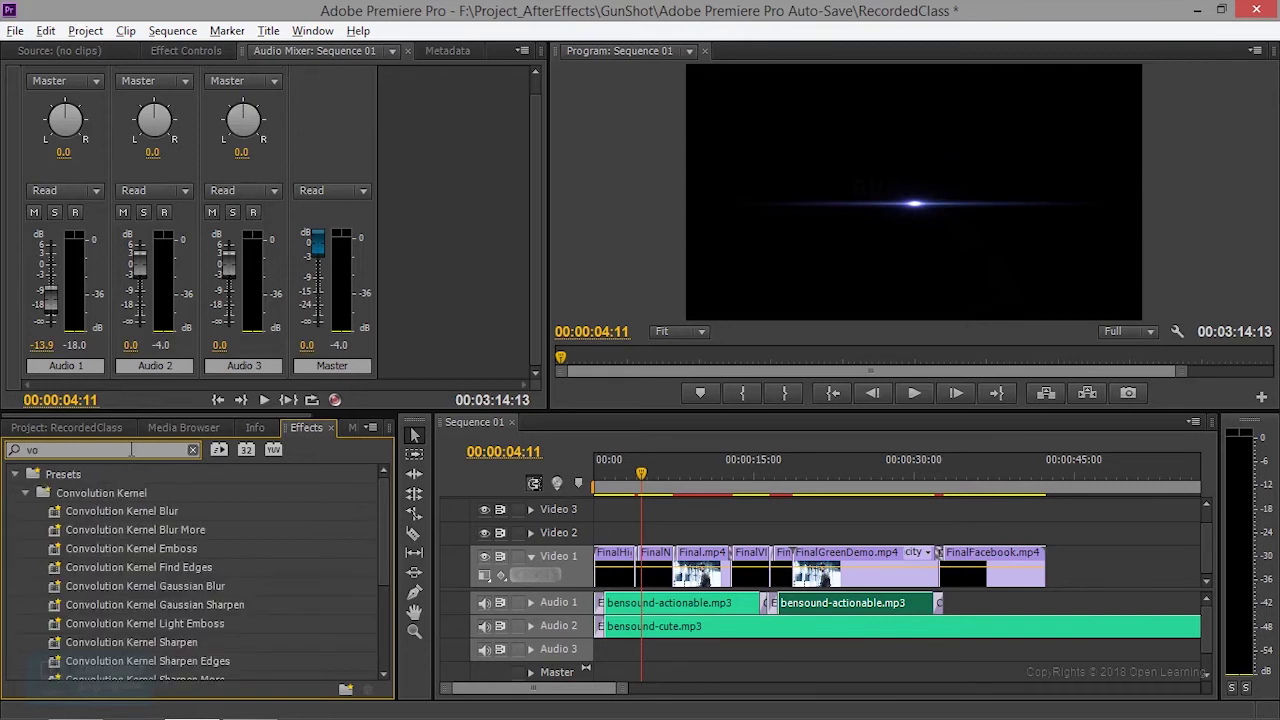
text(lume)
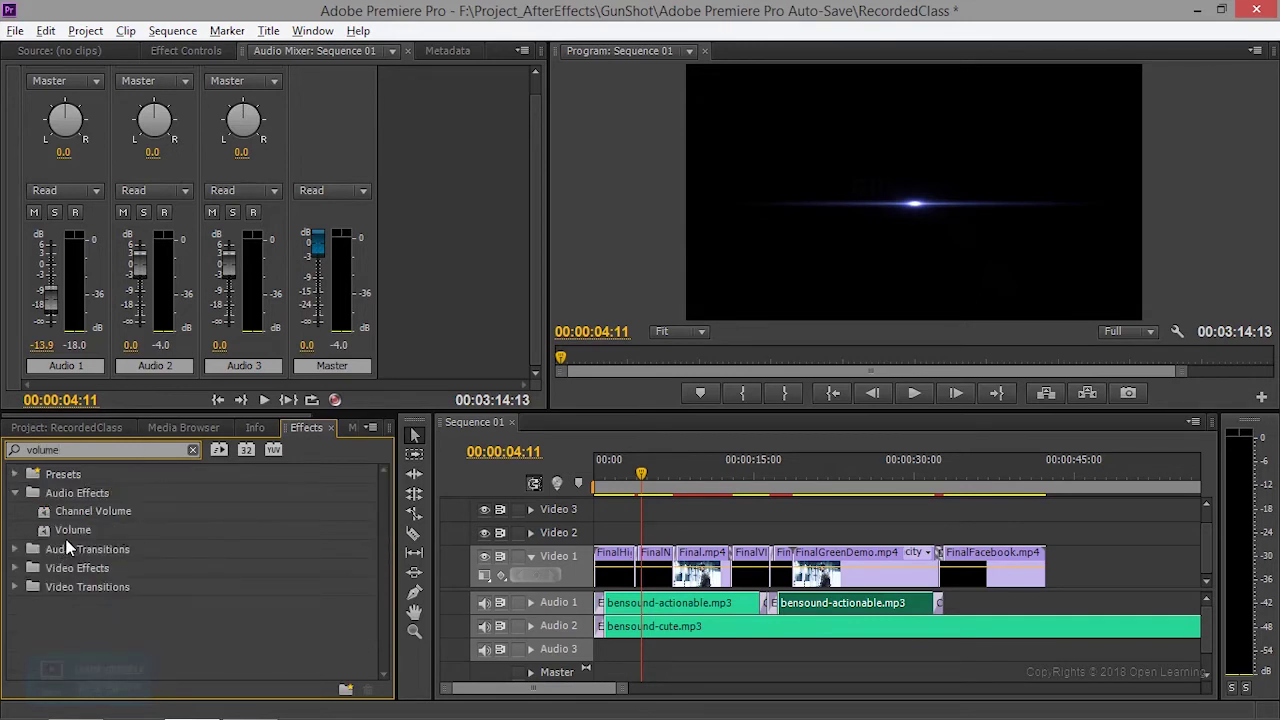
drag(70, 530, 857, 612)
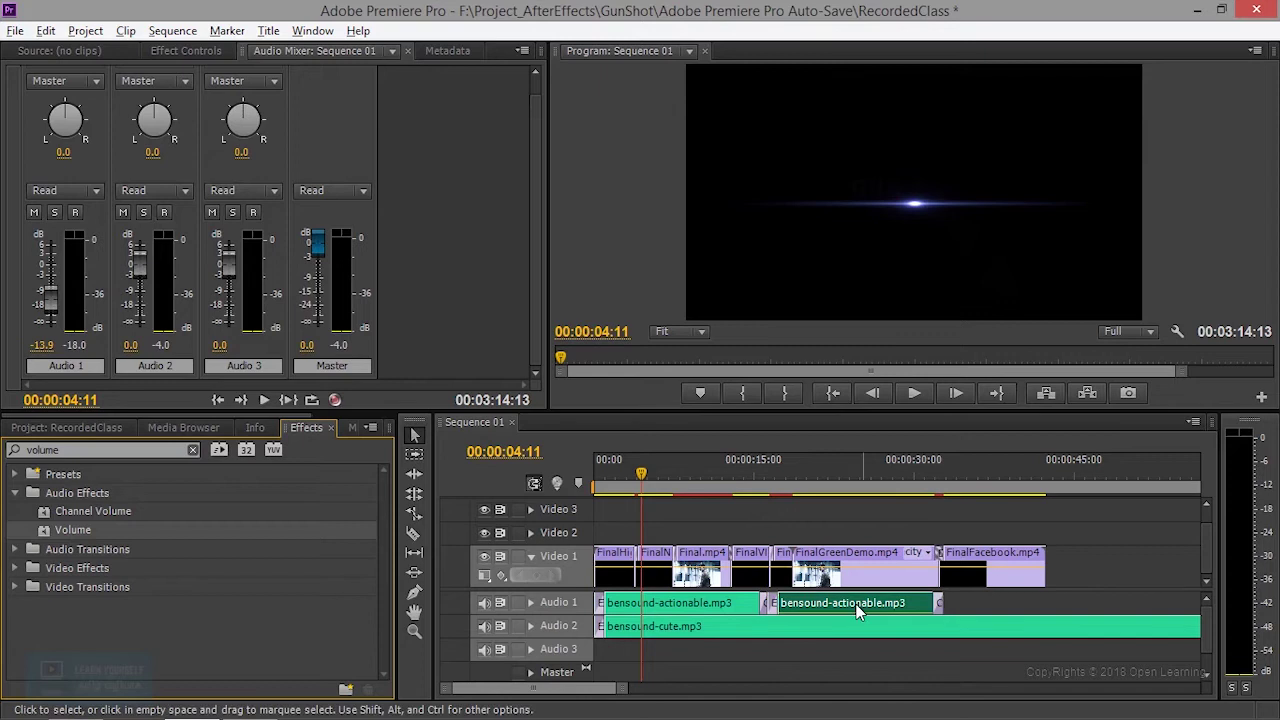
- In Effect Controls, try a lower Volume Level and play from about 14 seconds
click(172, 30)
click(117, 50)
click(166, 52)
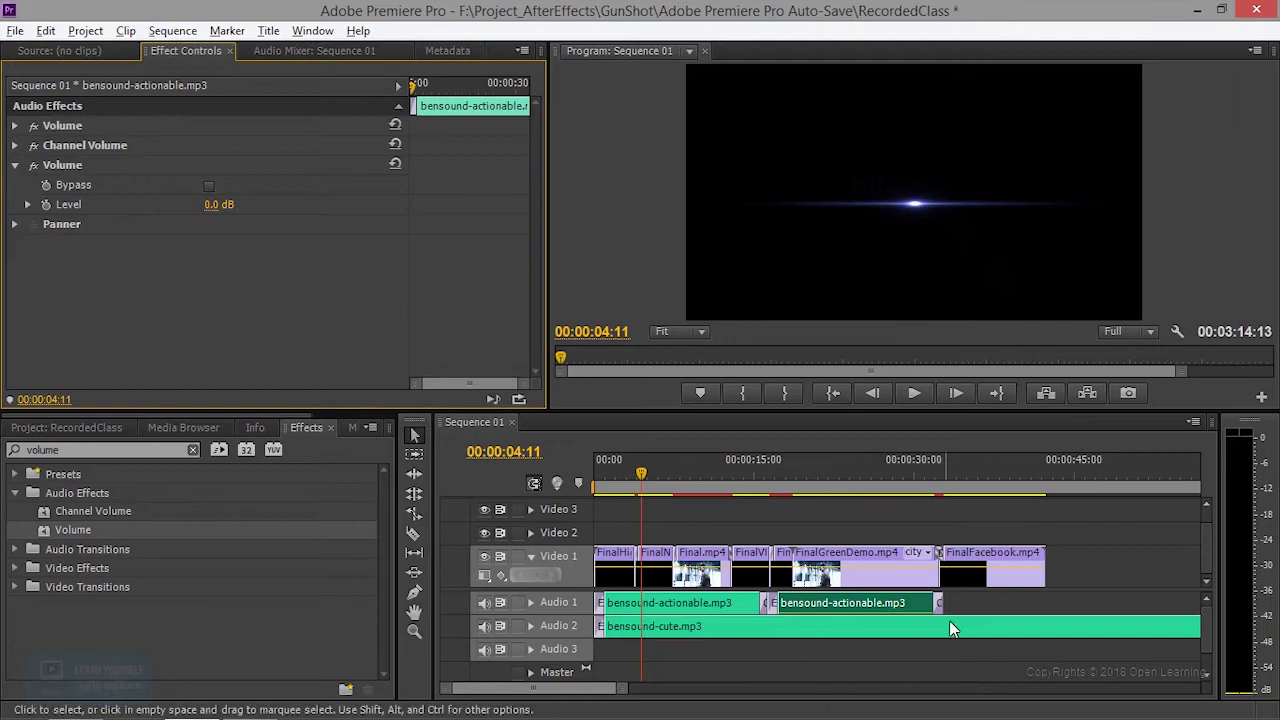
drag(214, 204, 185, 204)
click(754, 463)
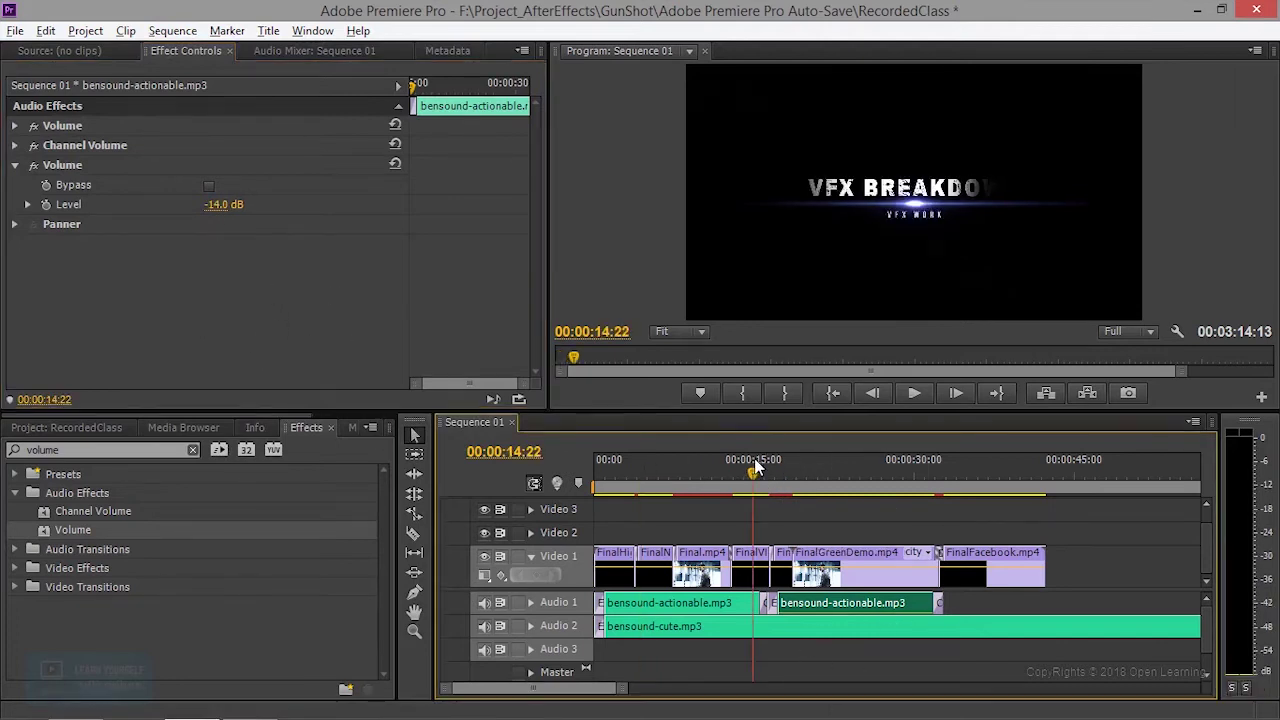
click(916, 393)
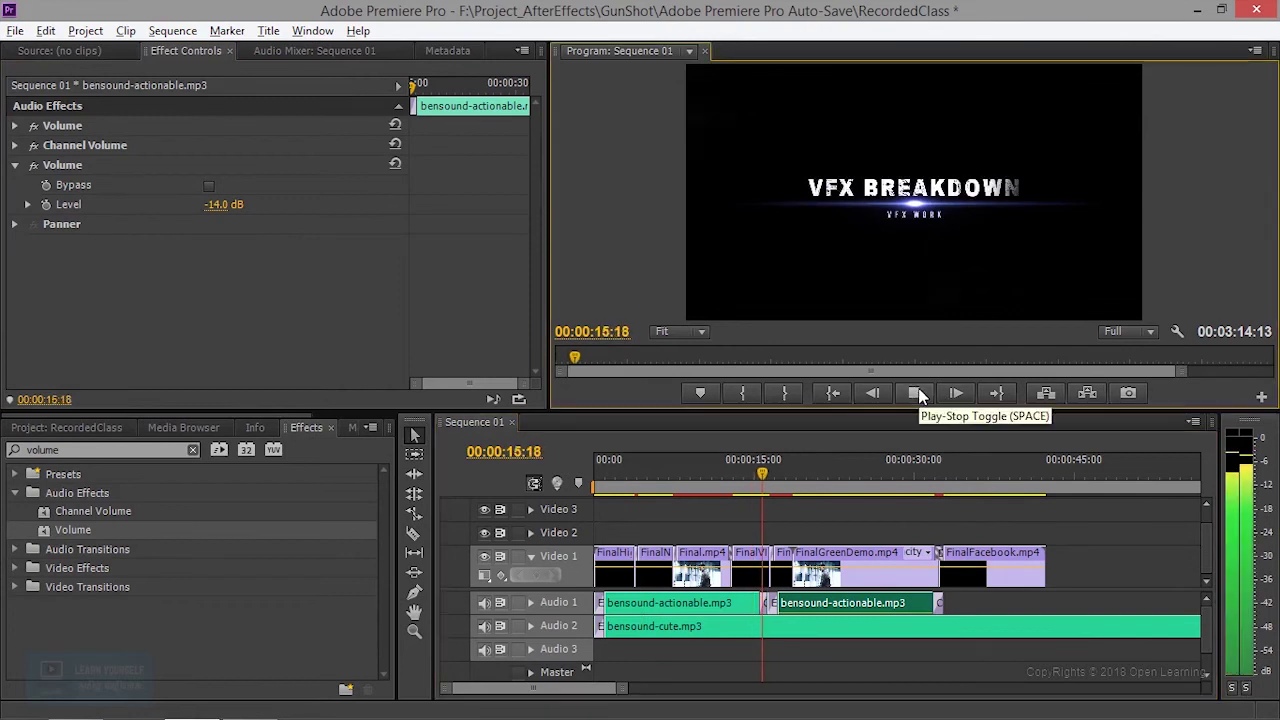
- Raise the Volume Level to 6.0 dB and paste it twice for three stacked Volume effects
mouse_move(218, 204)
mouse_down()
mouse_move(240, 204)
mouse_move(219, 220)
mouse_up()
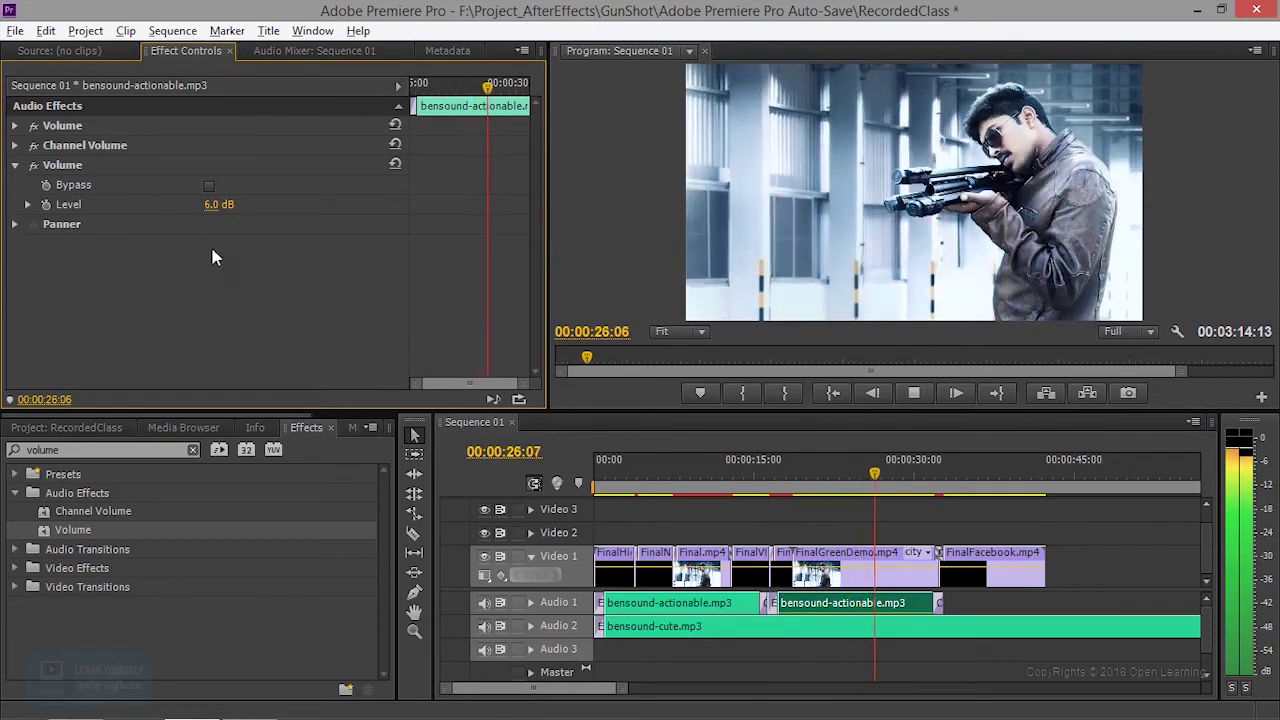
click(70, 162)
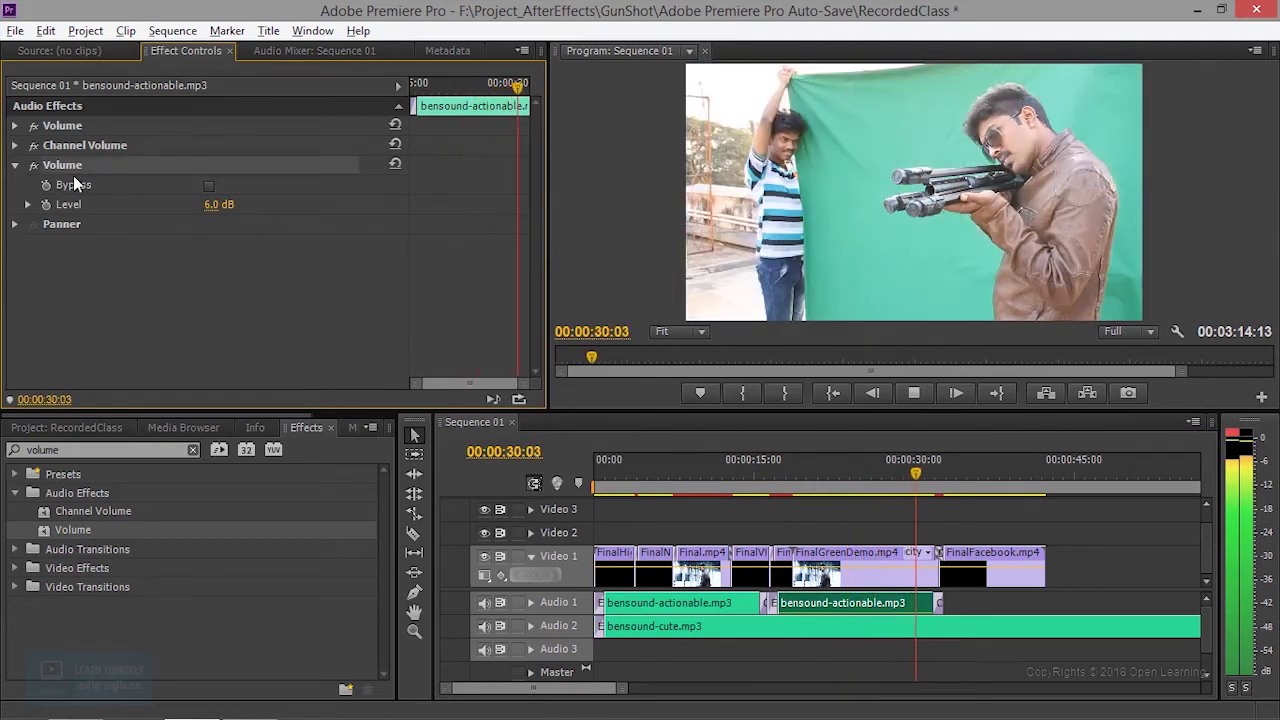
key(ctrl+c)
key(ctrl+v)
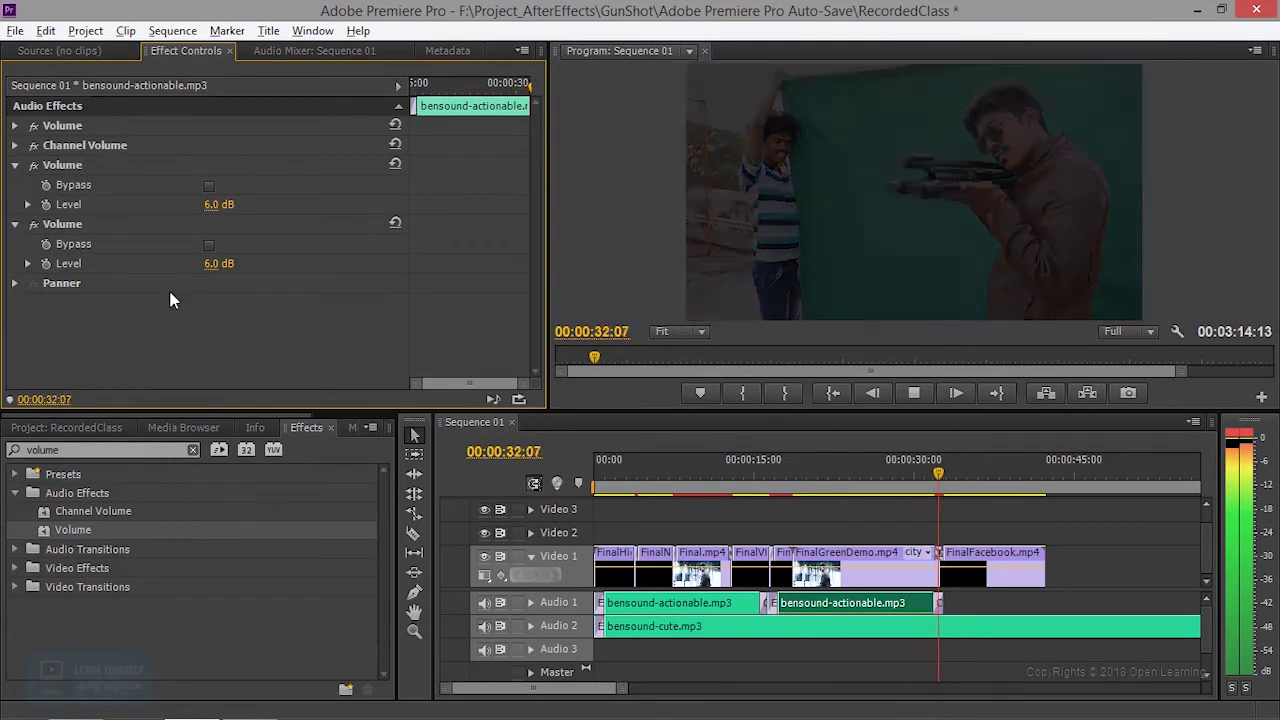
key(ctrl+v)
- Play back from about 12 seconds to hear the boosted audio, then stop
click(725, 473)
click(915, 394)
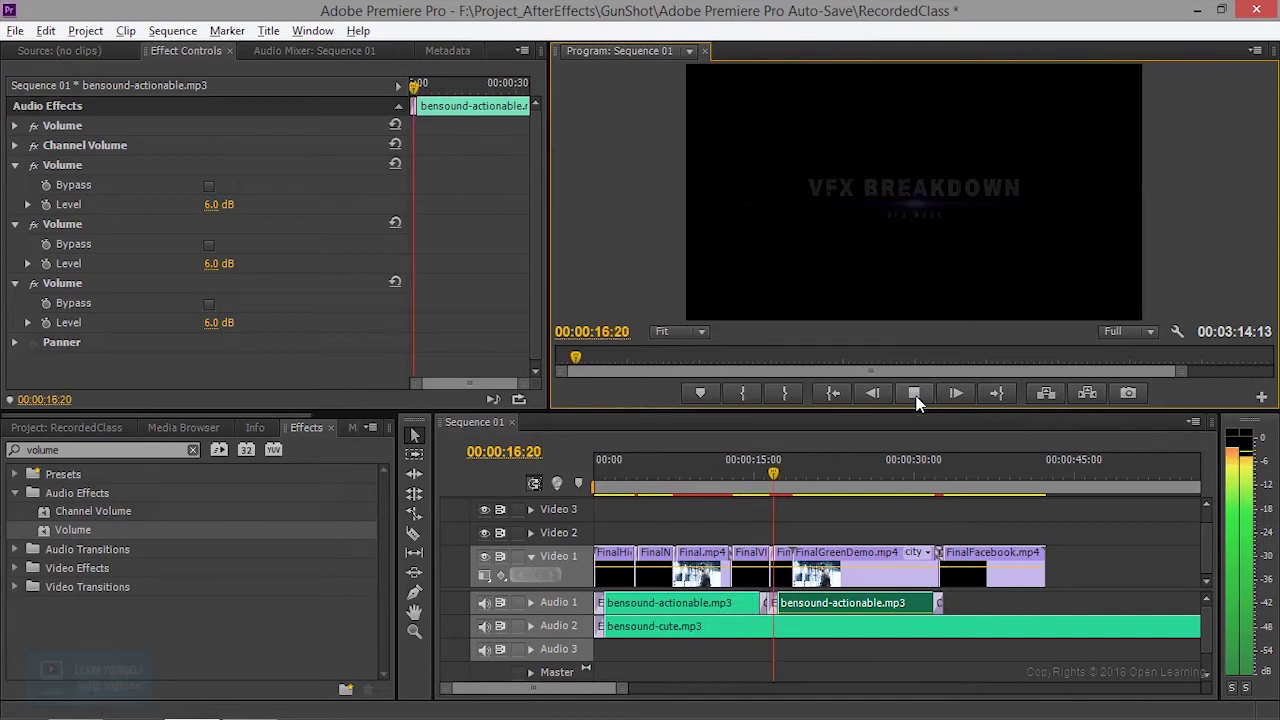
click(916, 395)
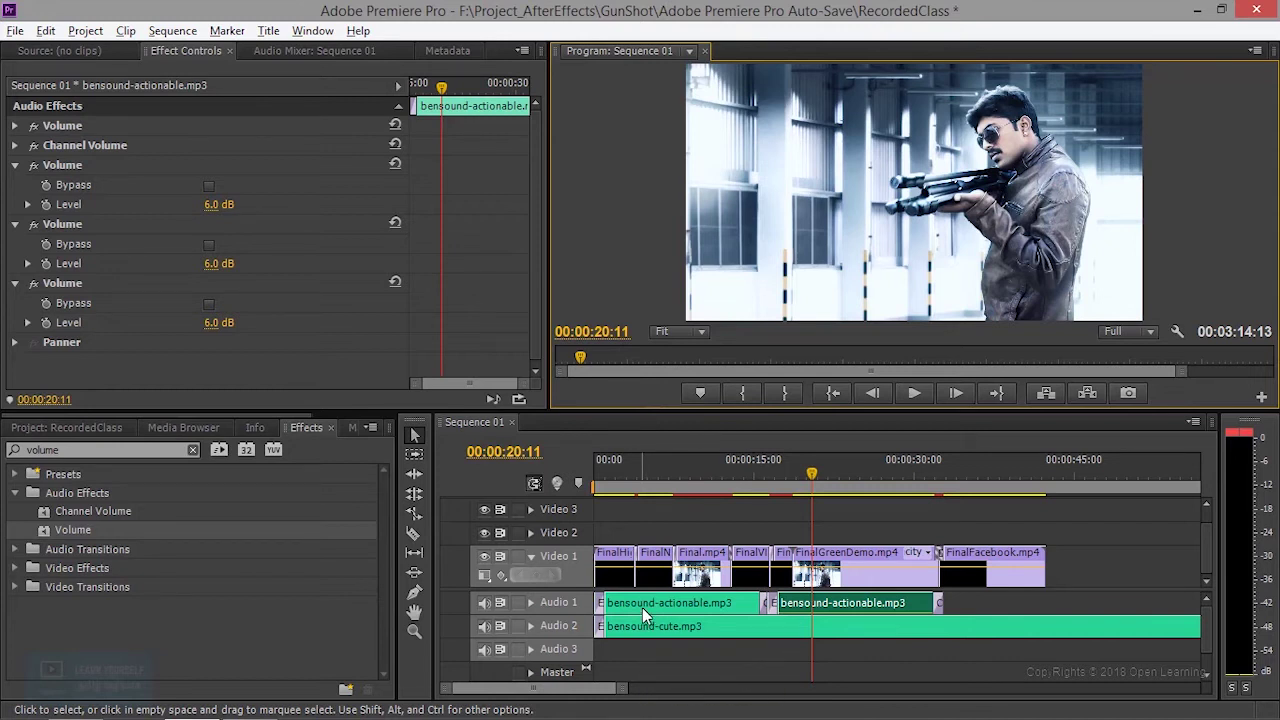
mouse_move(642, 607)
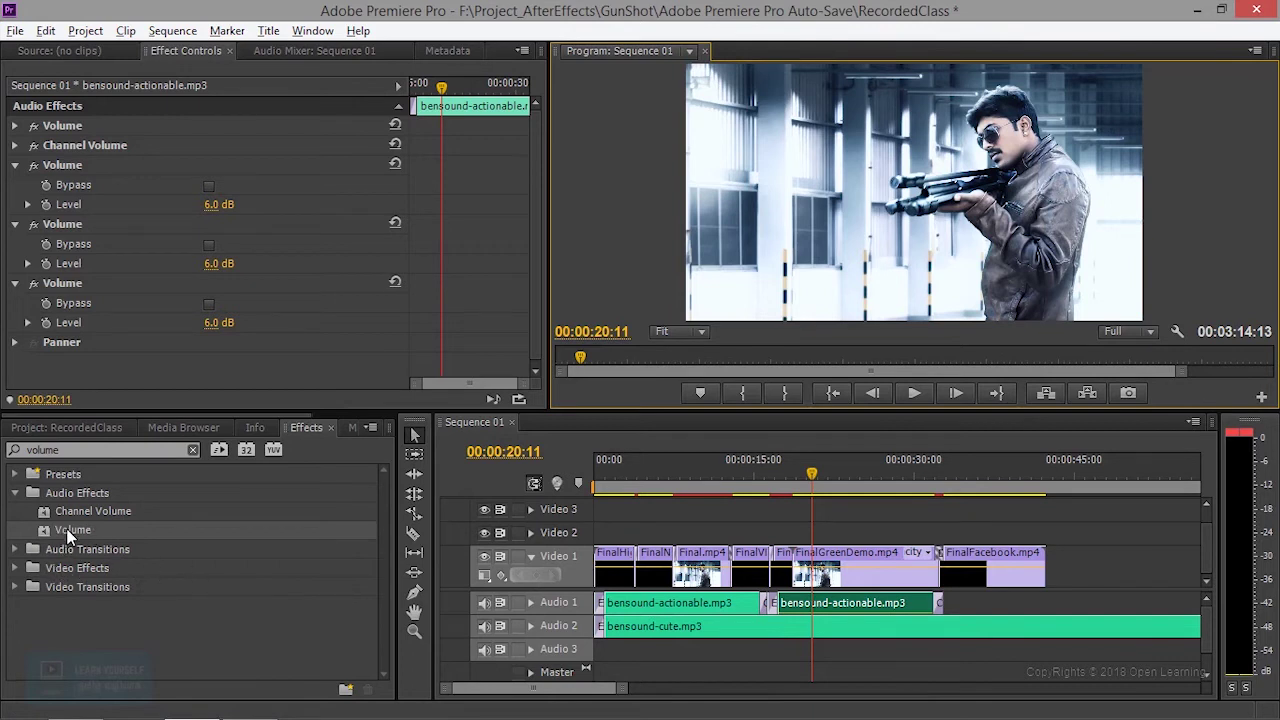
drag(93, 511, 850, 626)
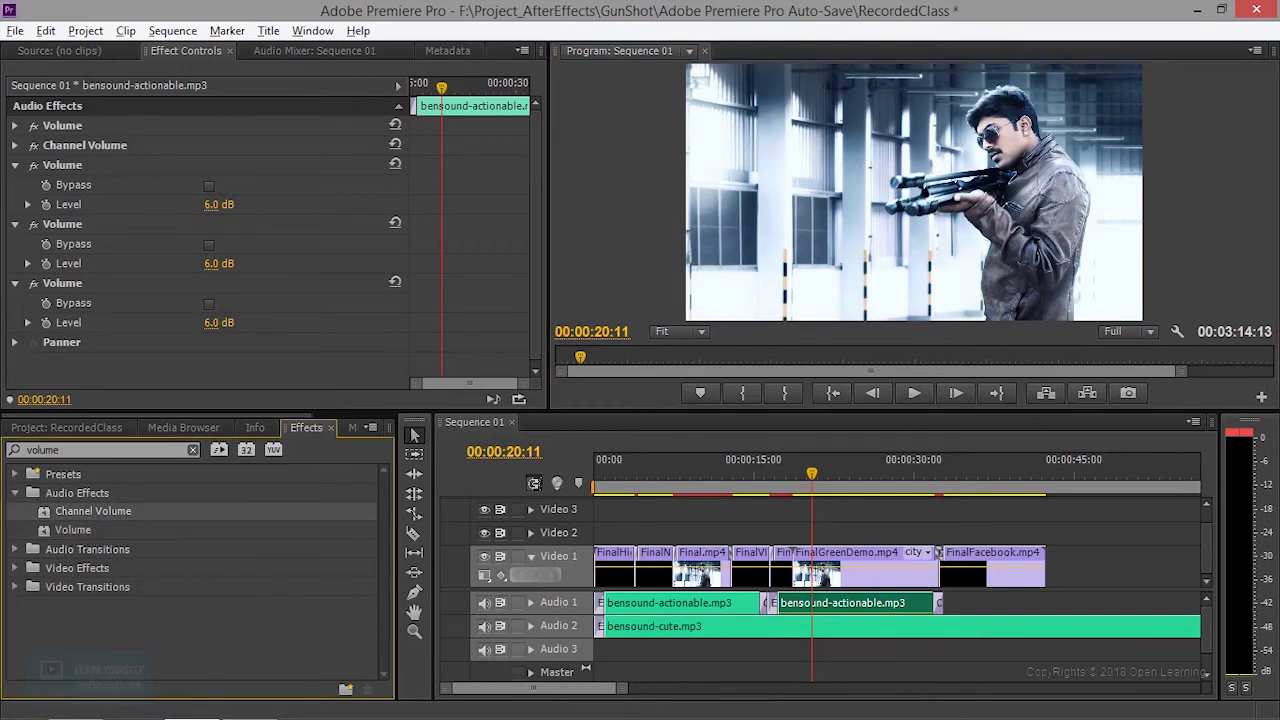
- Apply Channel Volume to bensound-cute.mp3, bypass it, and set Left to -8.6 dB
drag(730, 626, 730, 633)
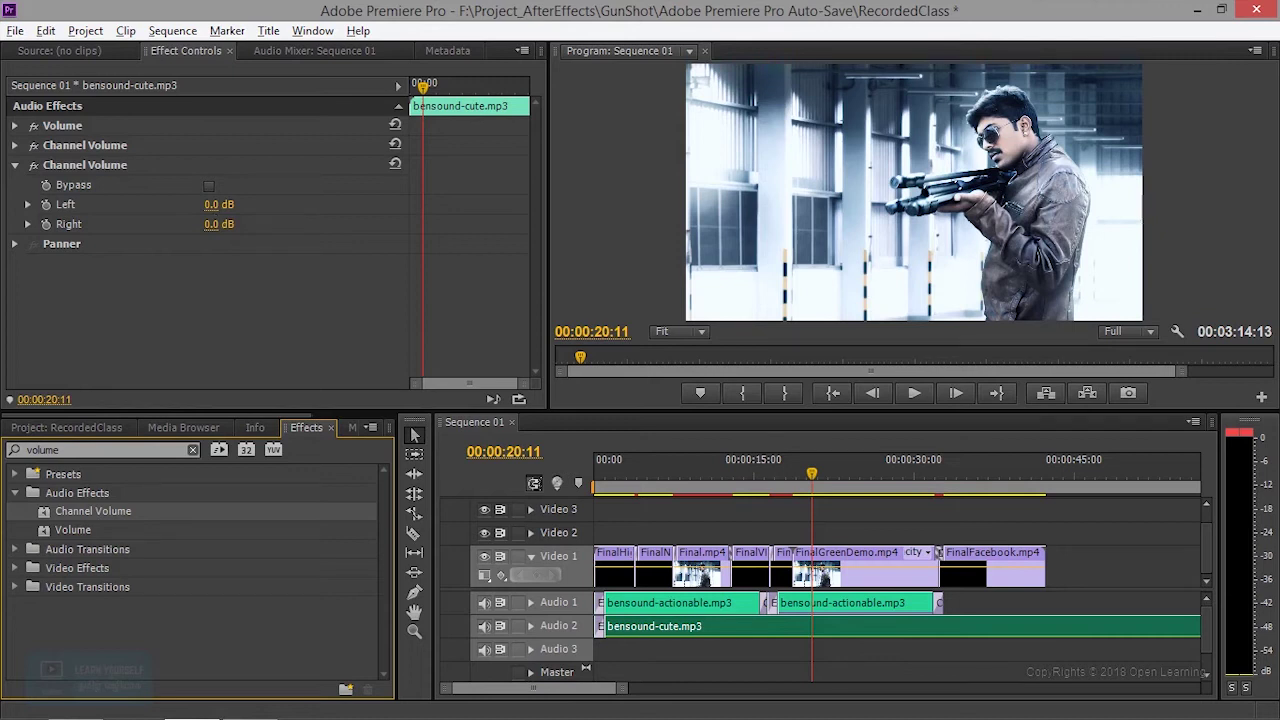
click(210, 187)
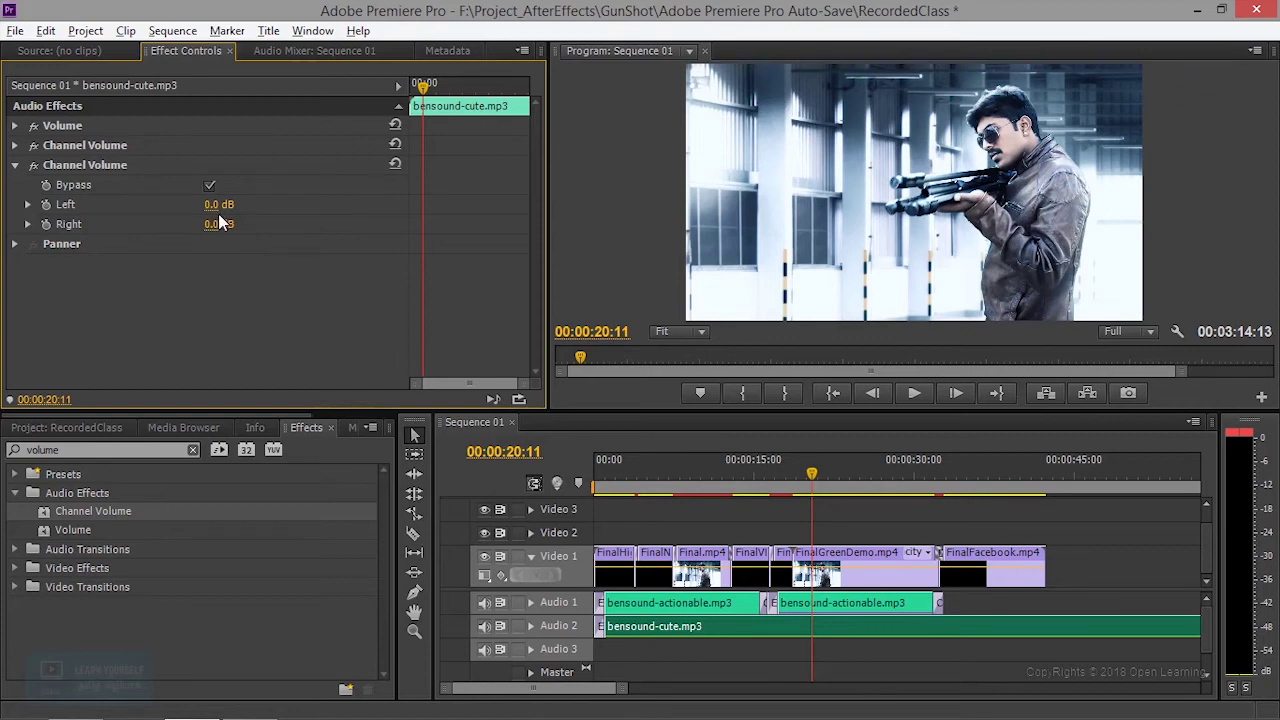
drag(213, 204, 160, 204)
- Return the playhead to the start and clear the 'volume' effects search
click(788, 524)
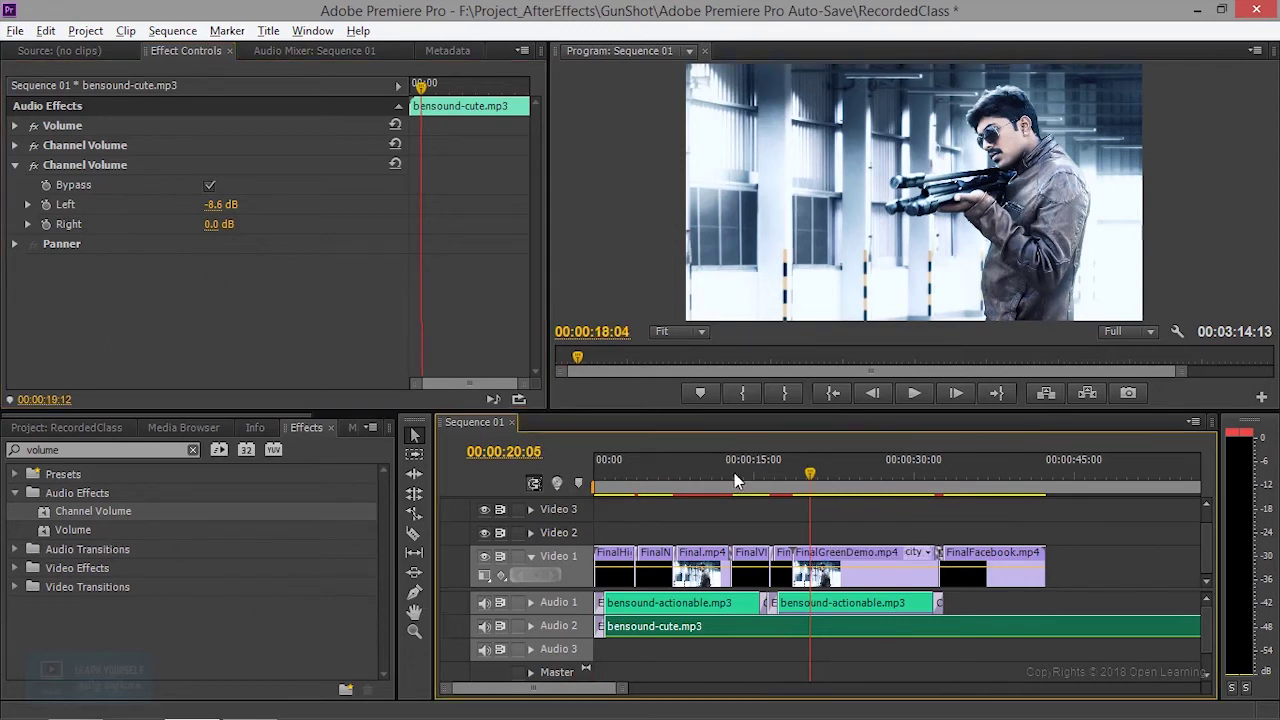
key(Home)
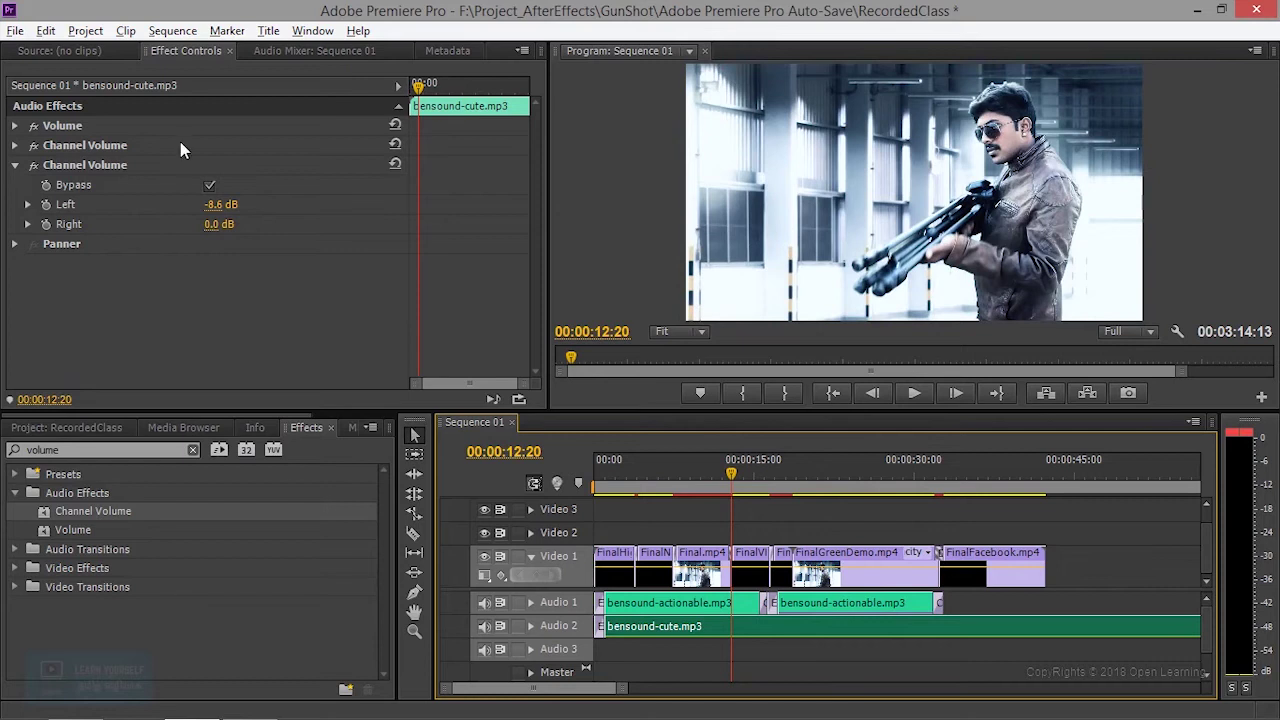
click(50, 449)
key(BackSpace)
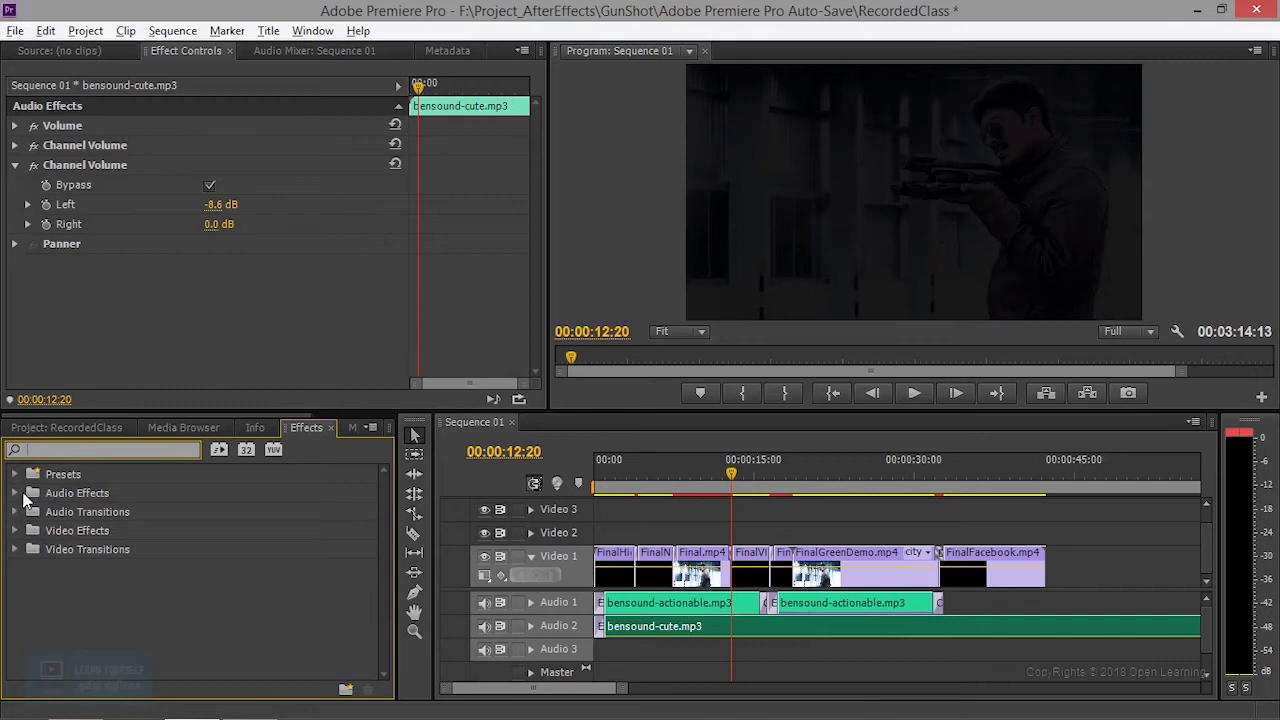
- Marquee-select the music clips on Audio 1 and Audio 2 and delete them
click(14, 494)
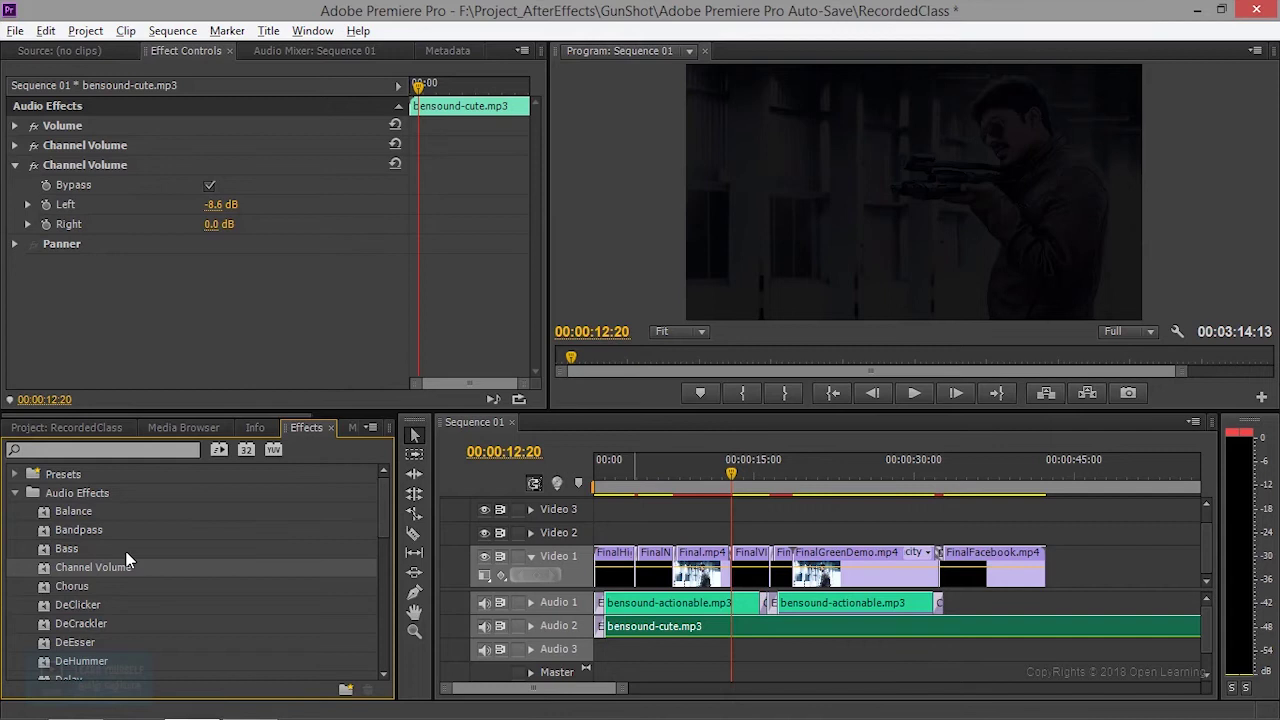
scroll(97, 616, down, 1)
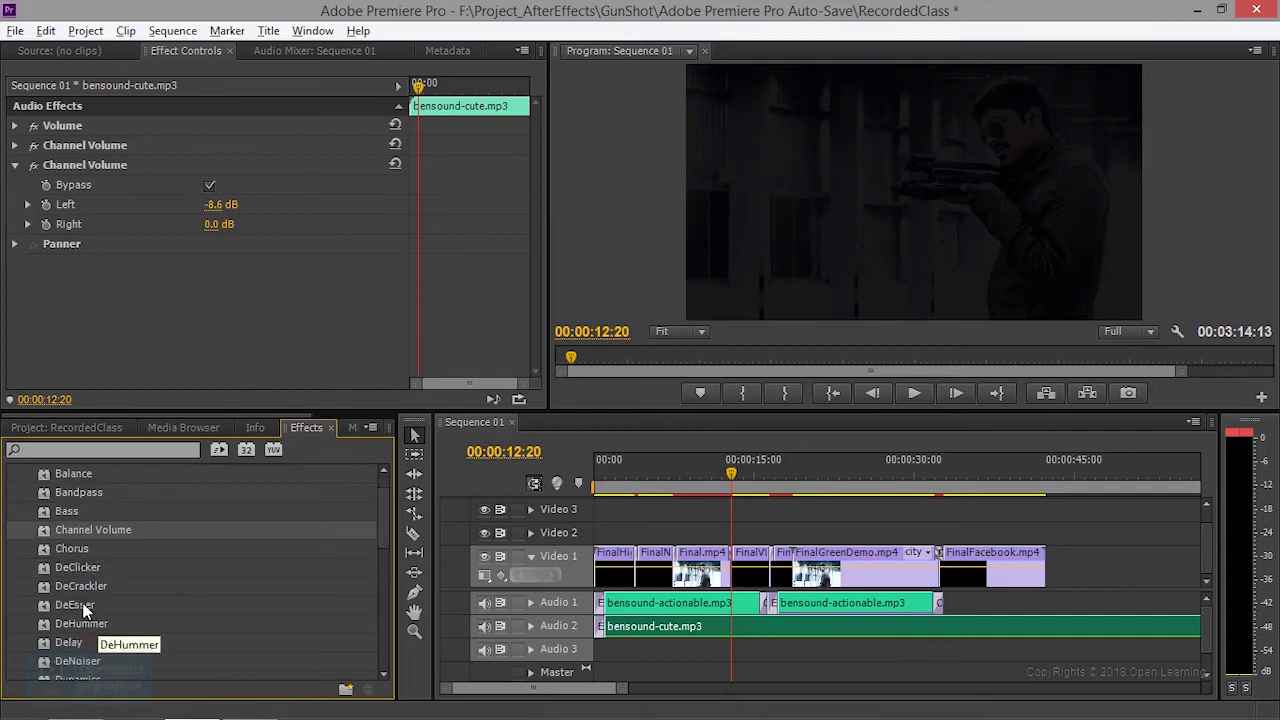
scroll(116, 620, down, 1)
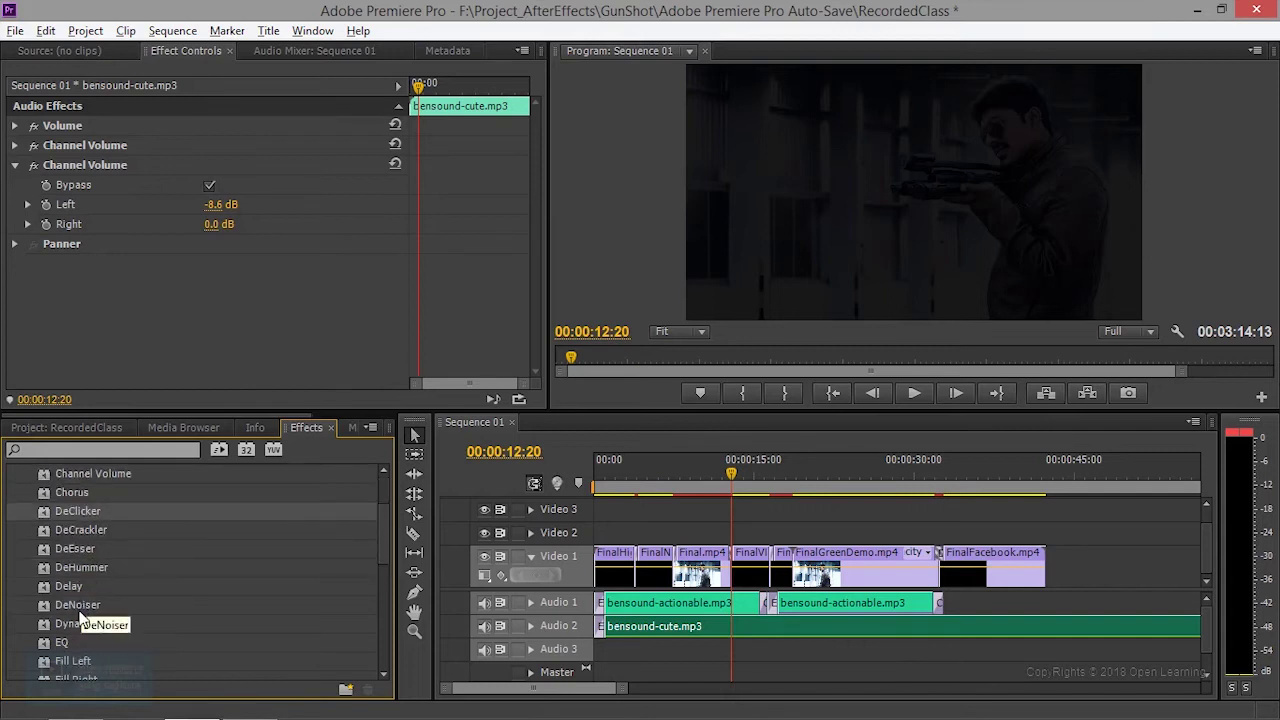
scroll(134, 645, down, 1)
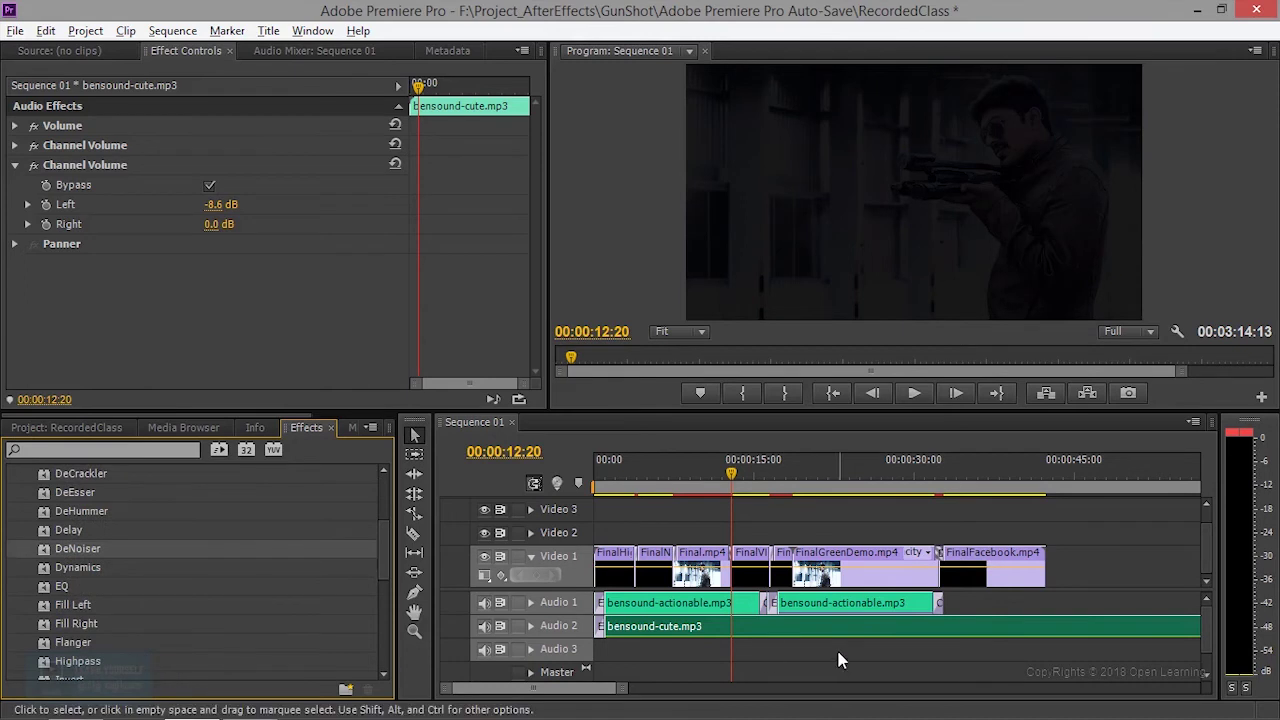
drag(921, 664, 709, 604)
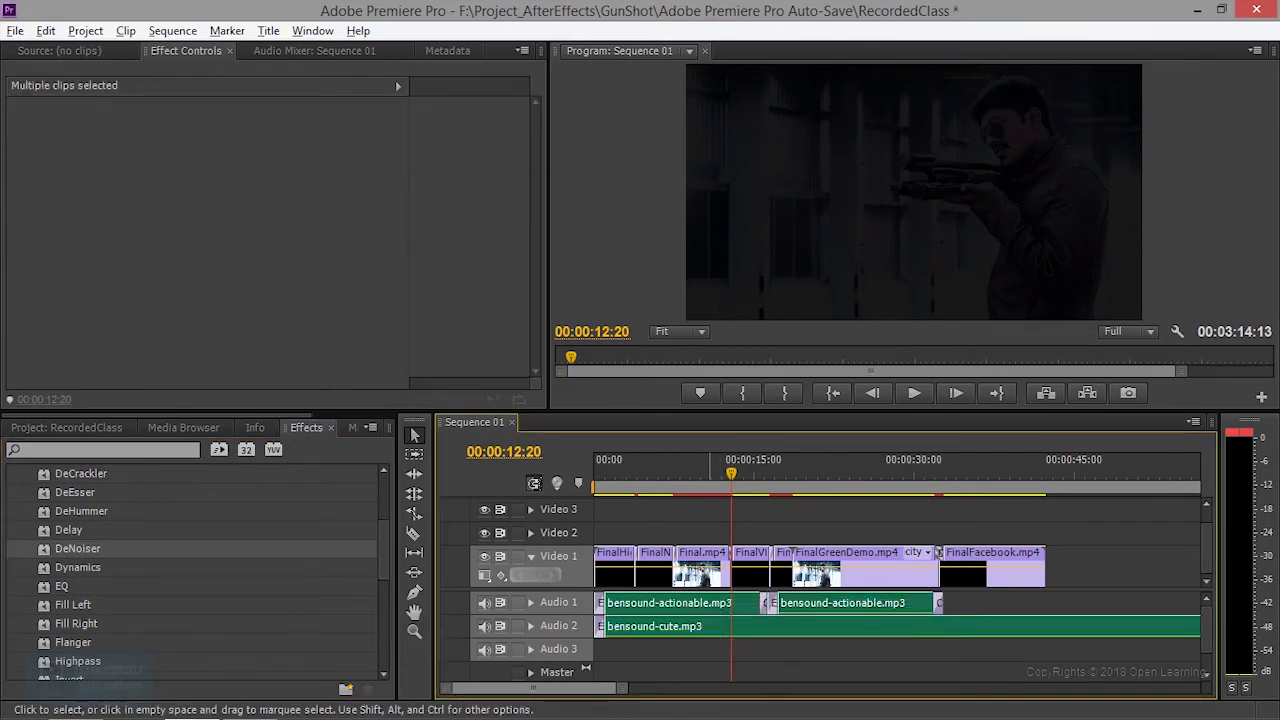
key(Delete)
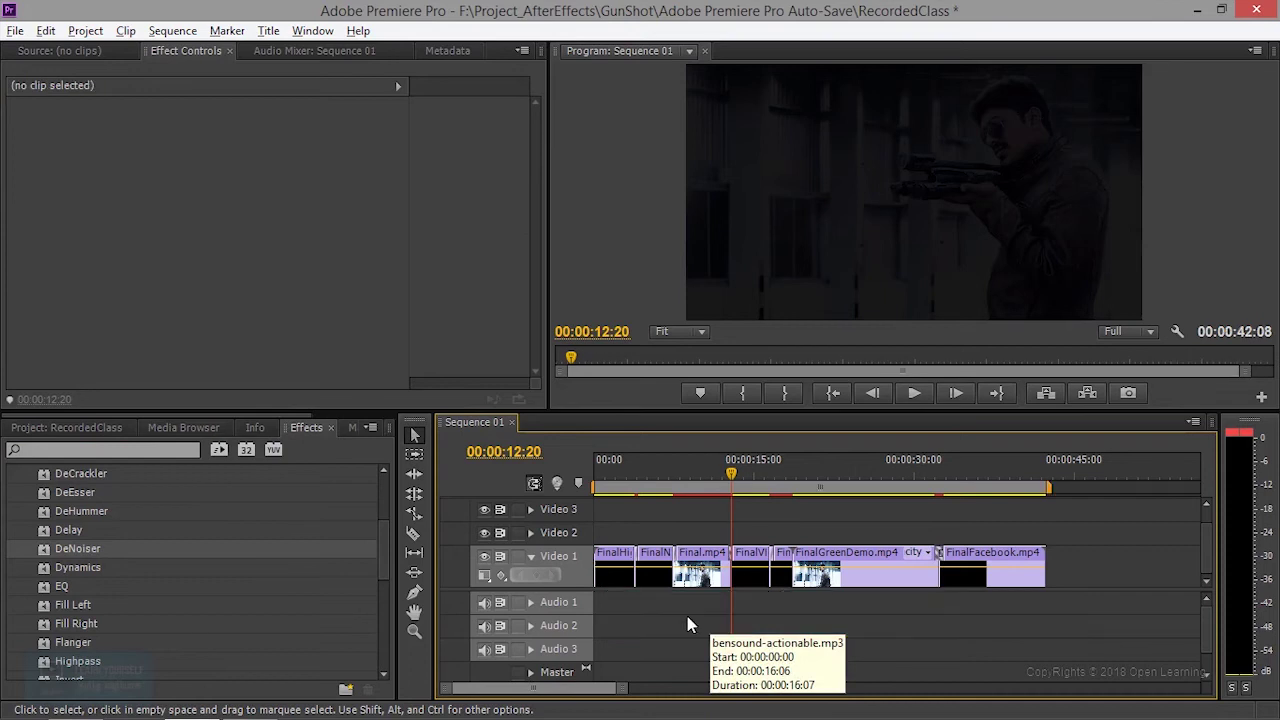
- Import 04_MayaPortalLight.mp4 into the Project panel with Ctrl+I, and turn off Video 1 output
click(82, 50)
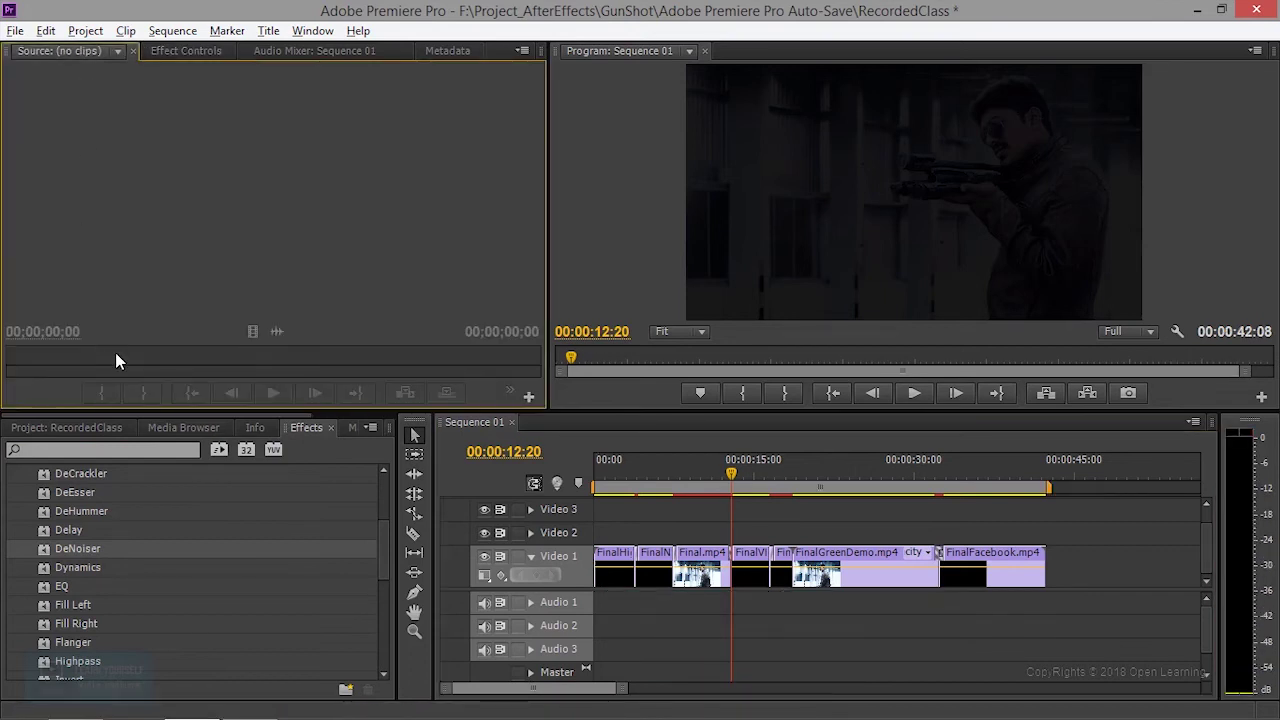
click(15, 31)
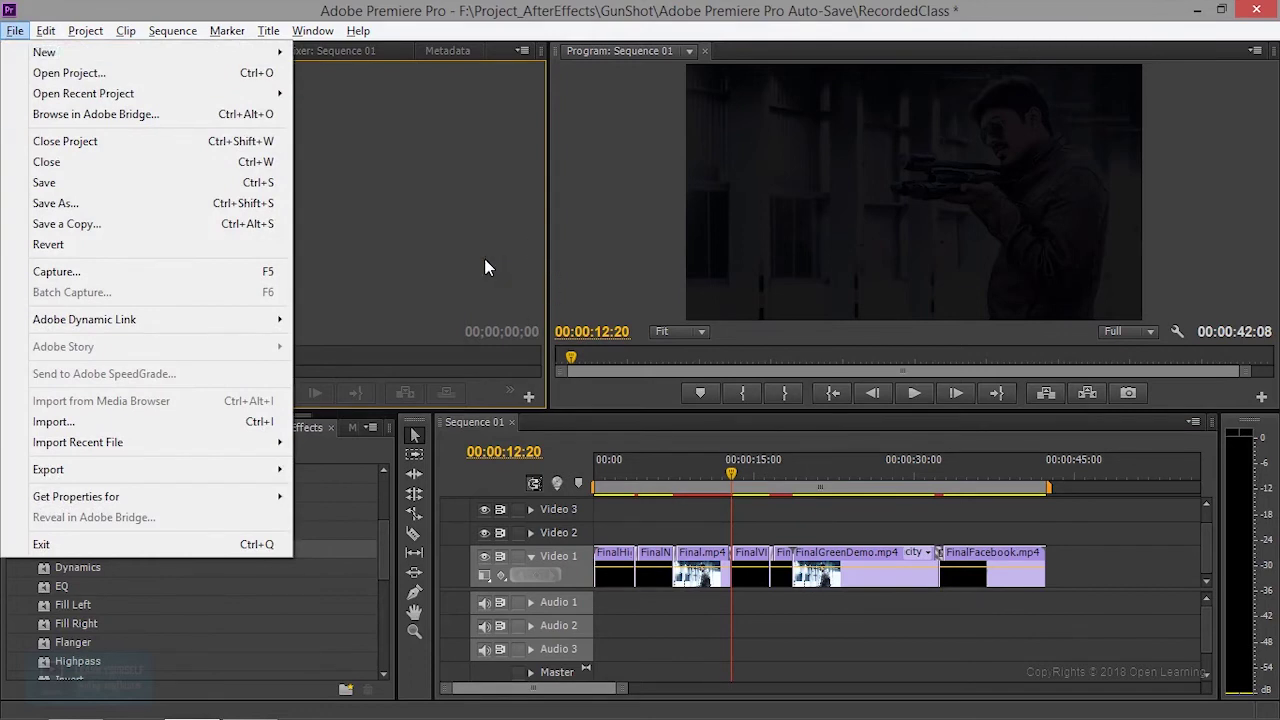
click(446, 237)
click(80, 427)
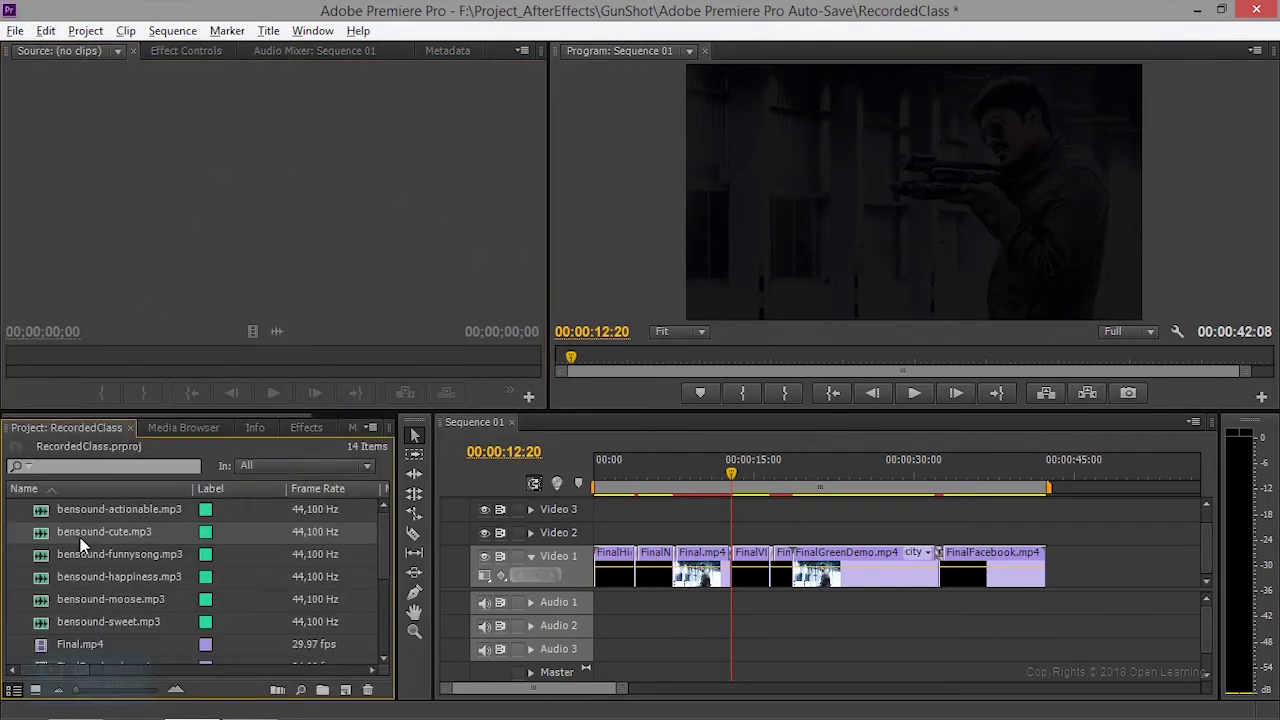
key(ctrl+i)
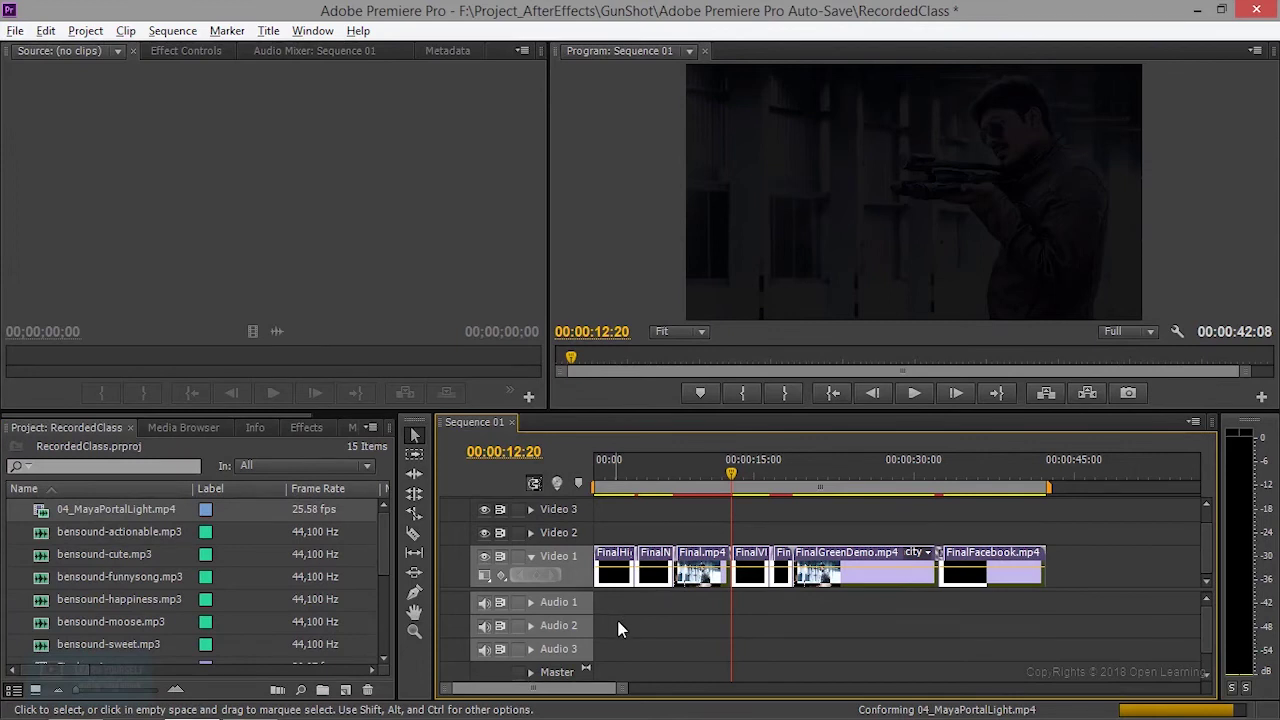
click(484, 556)
- Place 04_MayaPortalLight.mp4 on Video 2 and Audio 2 and preview it from the start
drag(66, 518, 650, 535)
drag(731, 472, 448, 472)
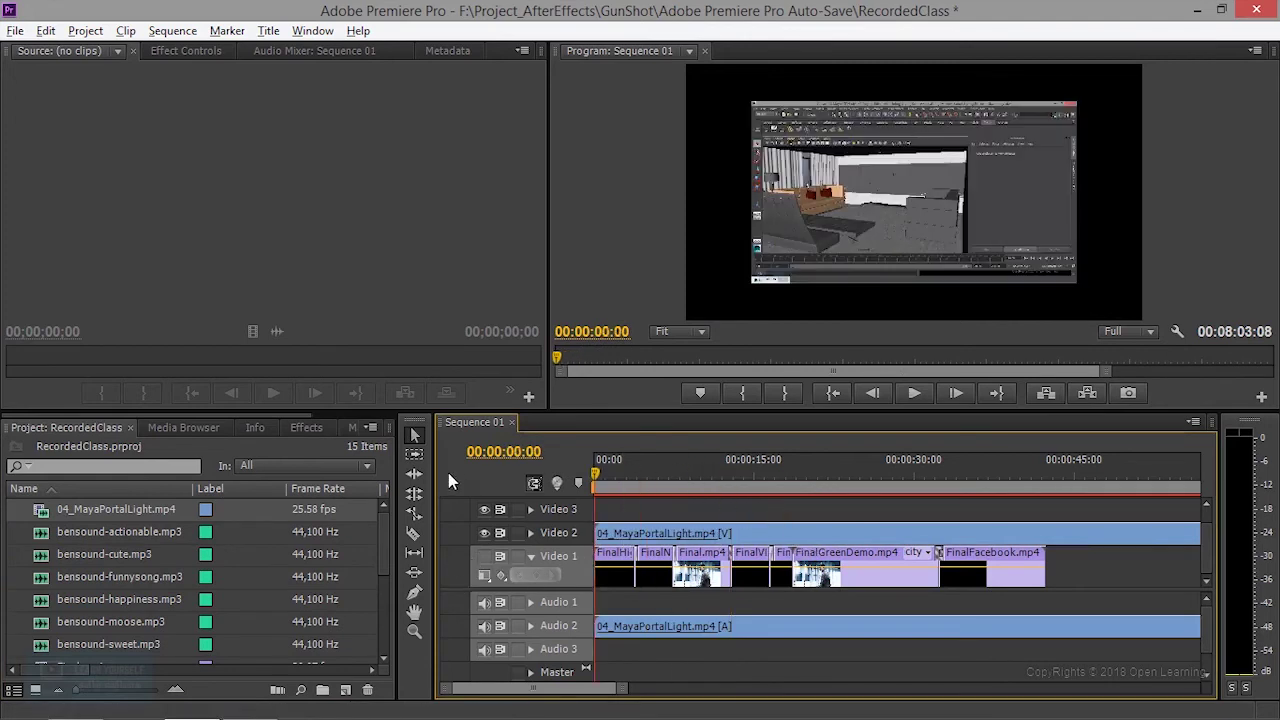
click(914, 393)
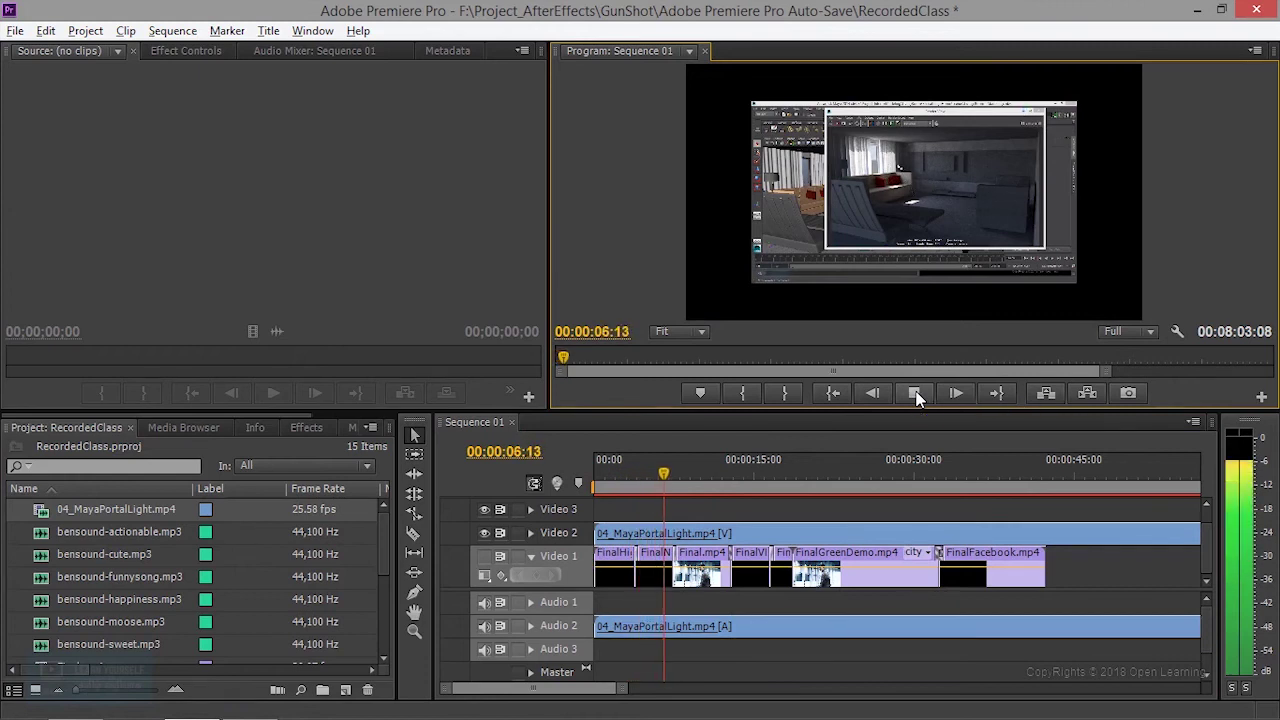
click(916, 394)
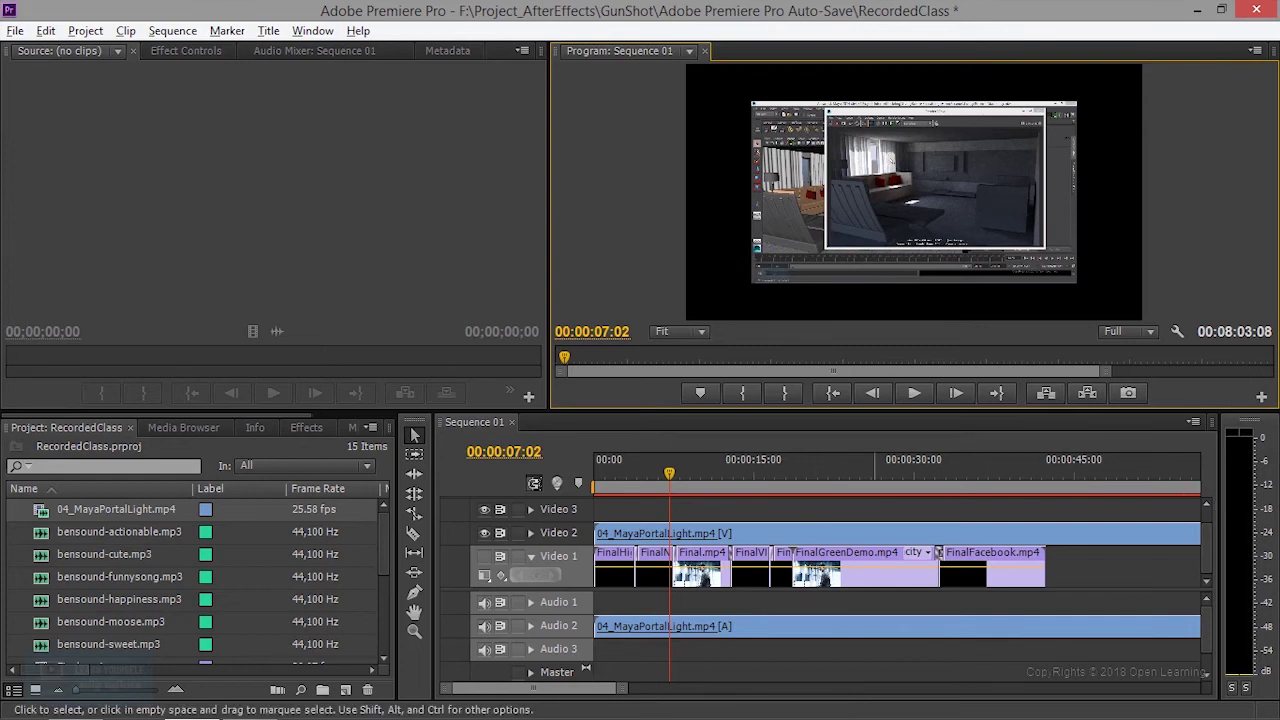
- Bring up the Effects panel's list of audio effects
click(182, 51)
click(199, 432)
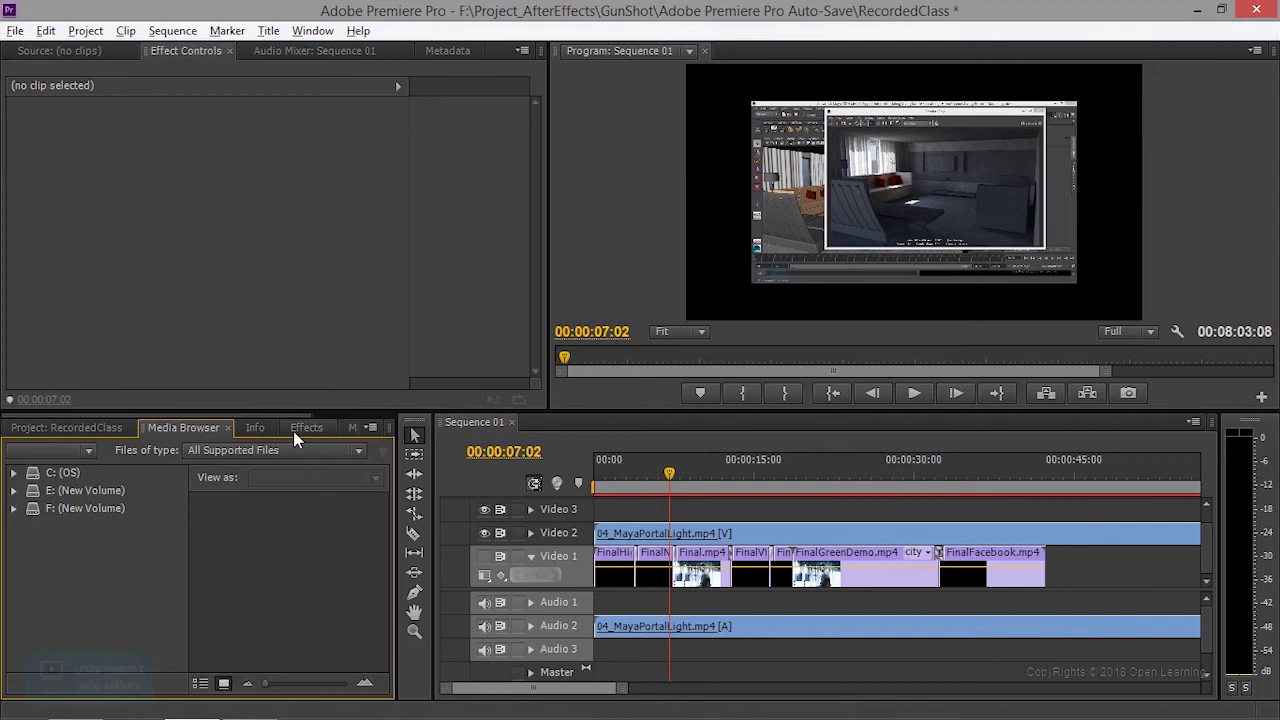
click(295, 431)
click(118, 452)
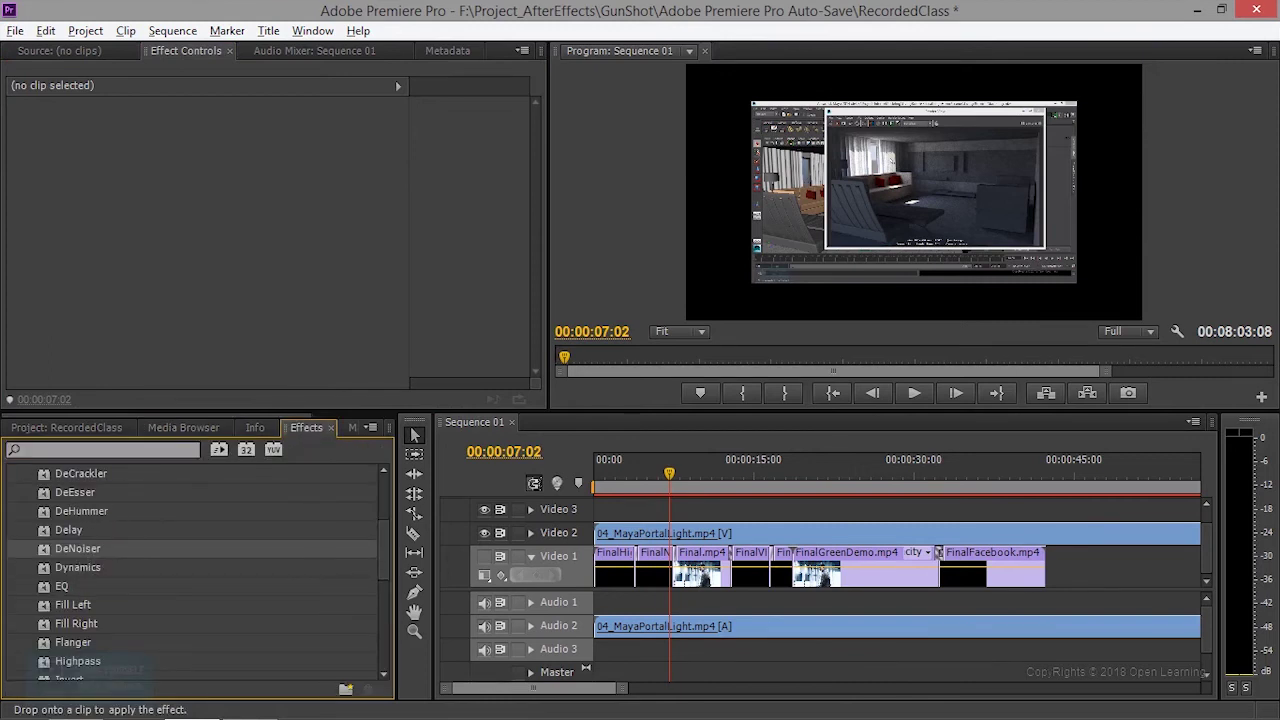
- Apply DeNoiser to the 04_MayaPortalLight clip and set its Reduction to -9.7 dB
drag(78, 549, 700, 626)
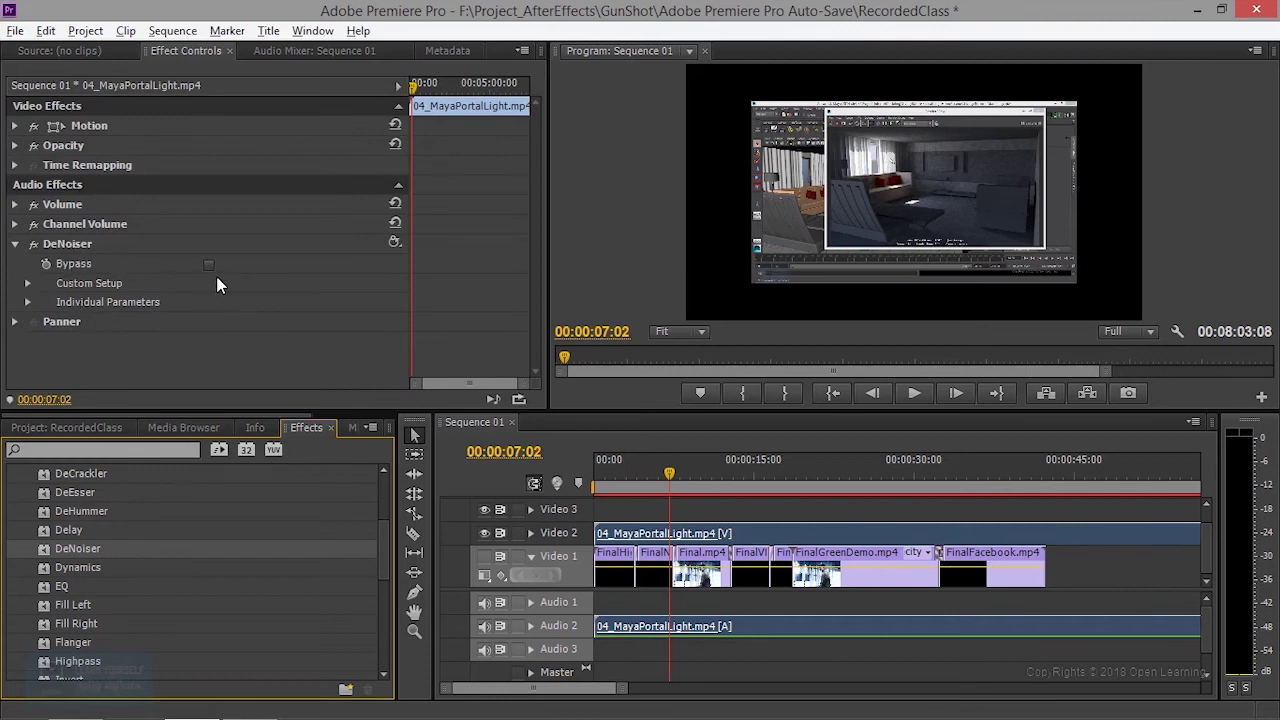
click(26, 302)
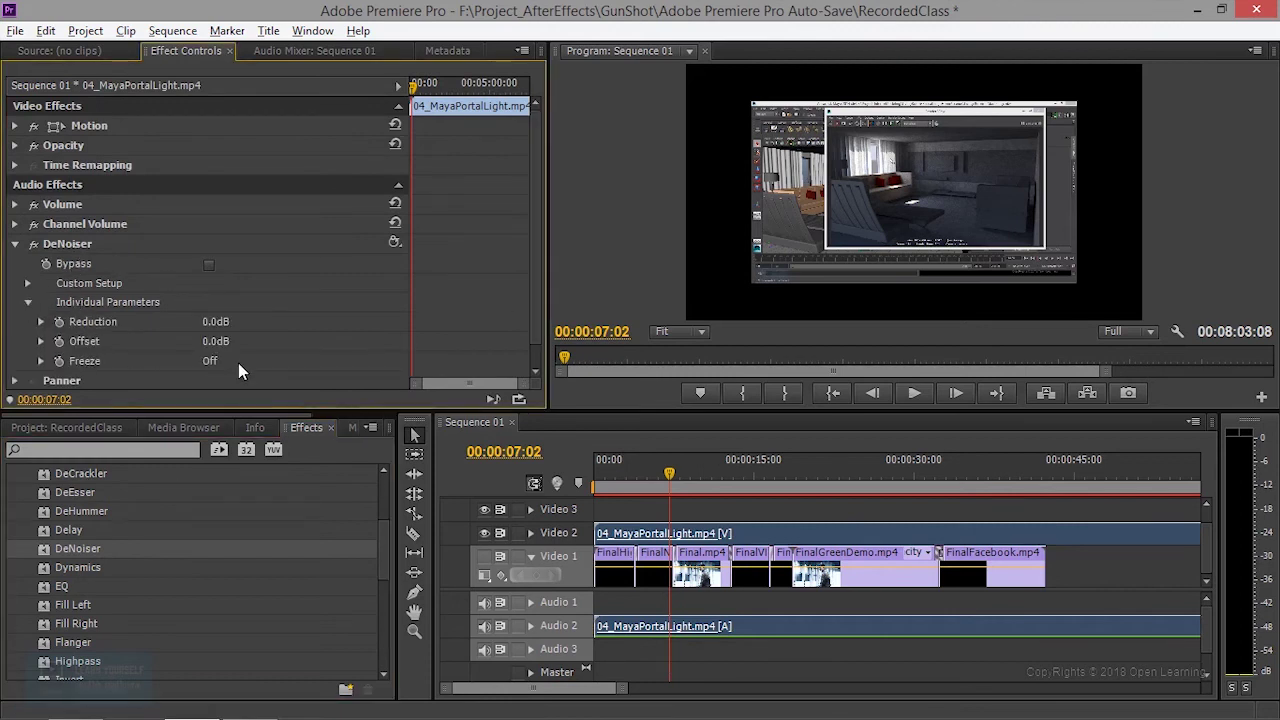
click(41, 322)
scroll(221, 347, down, 1)
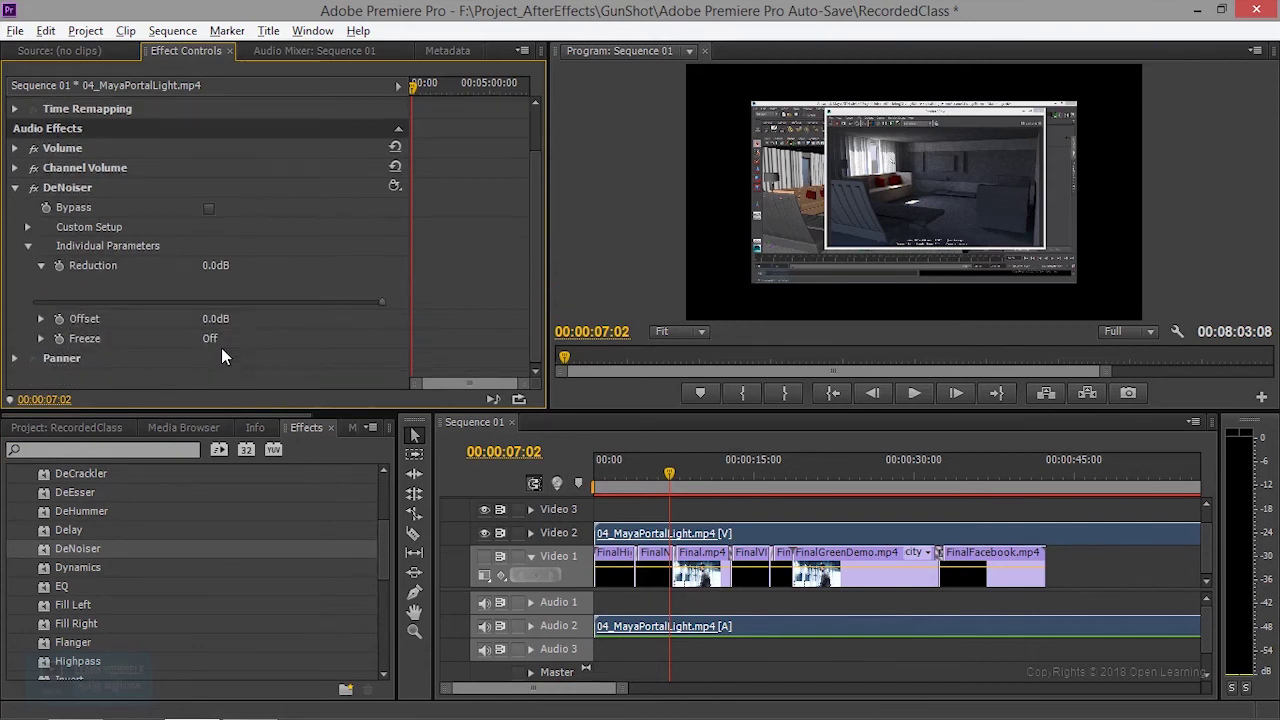
drag(382, 302, 264, 302)
drag(252, 318, 214, 314)
- Compare playback with DeNoiser on and off, leaving it enabled and collapsed
drag(670, 474, 645, 480)
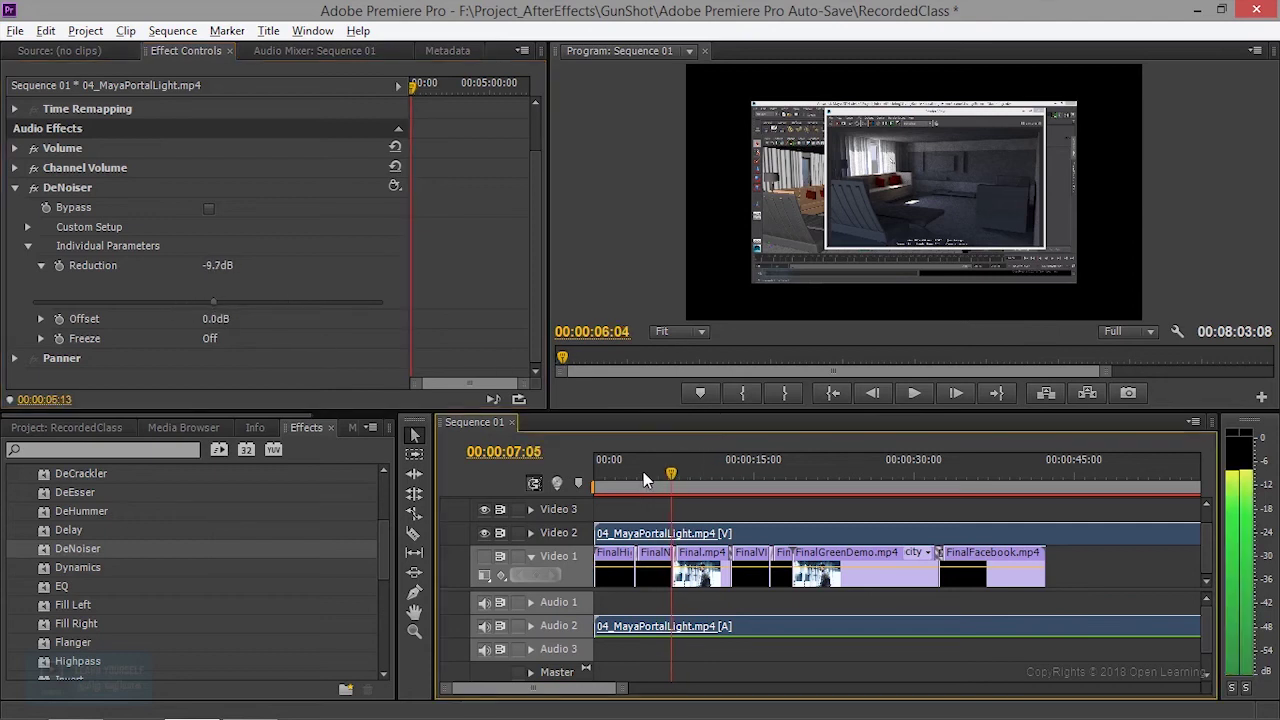
click(907, 393)
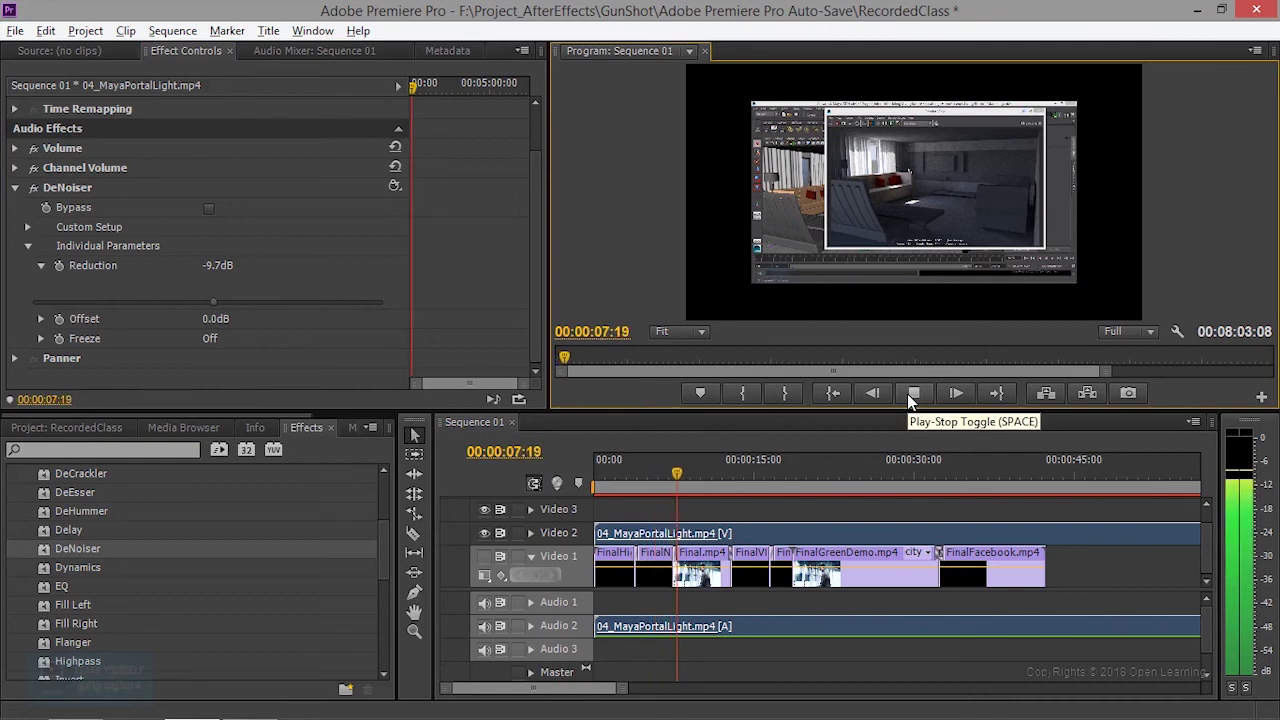
click(907, 393)
click(33, 188)
click(914, 393)
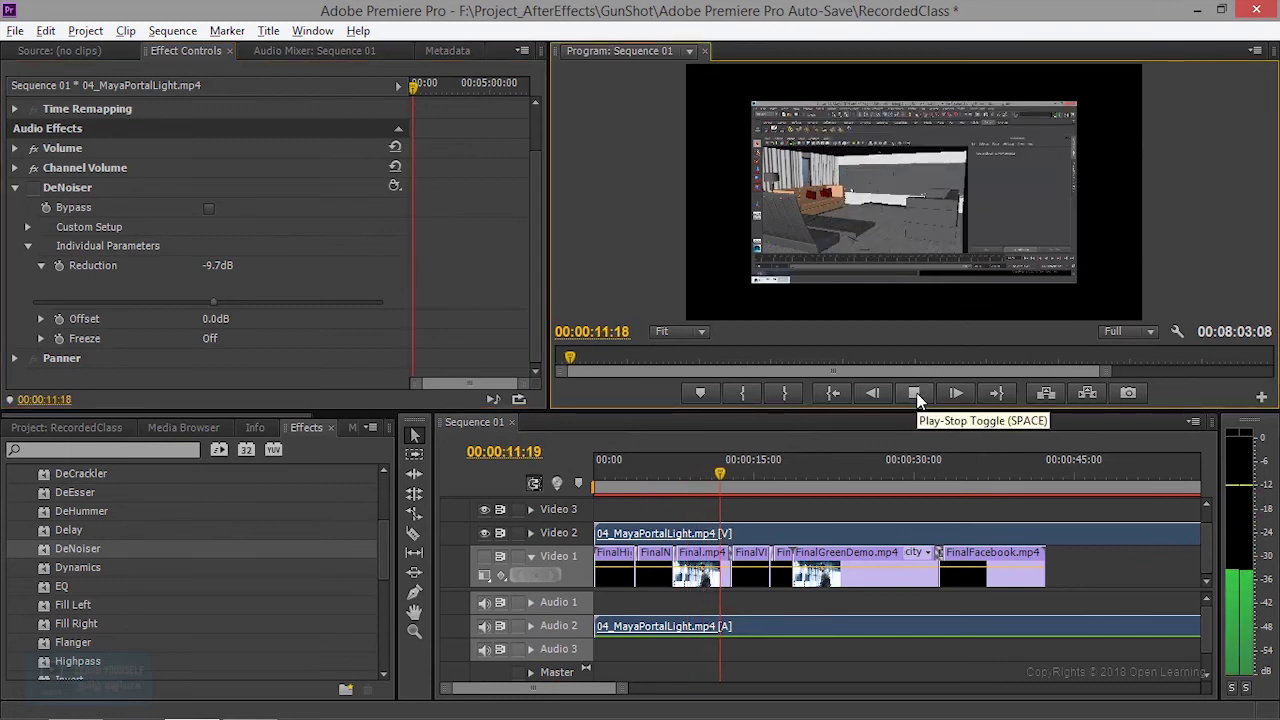
click(914, 393)
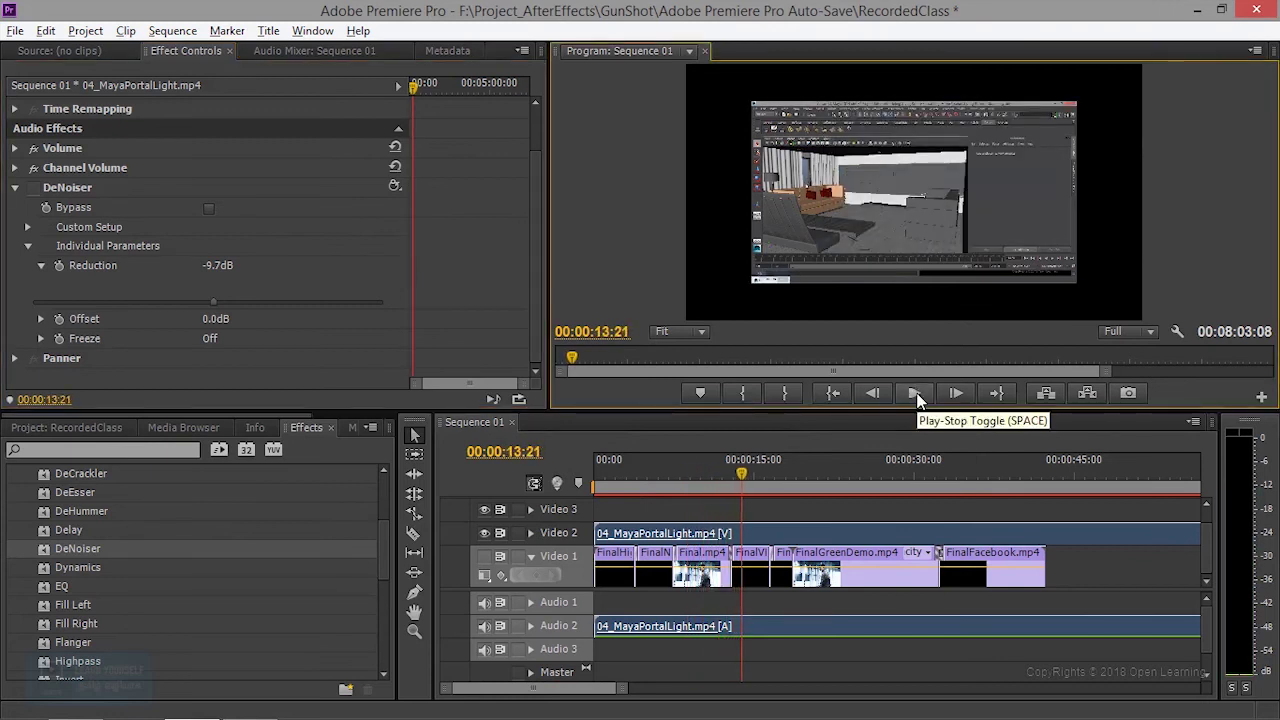
click(30, 190)
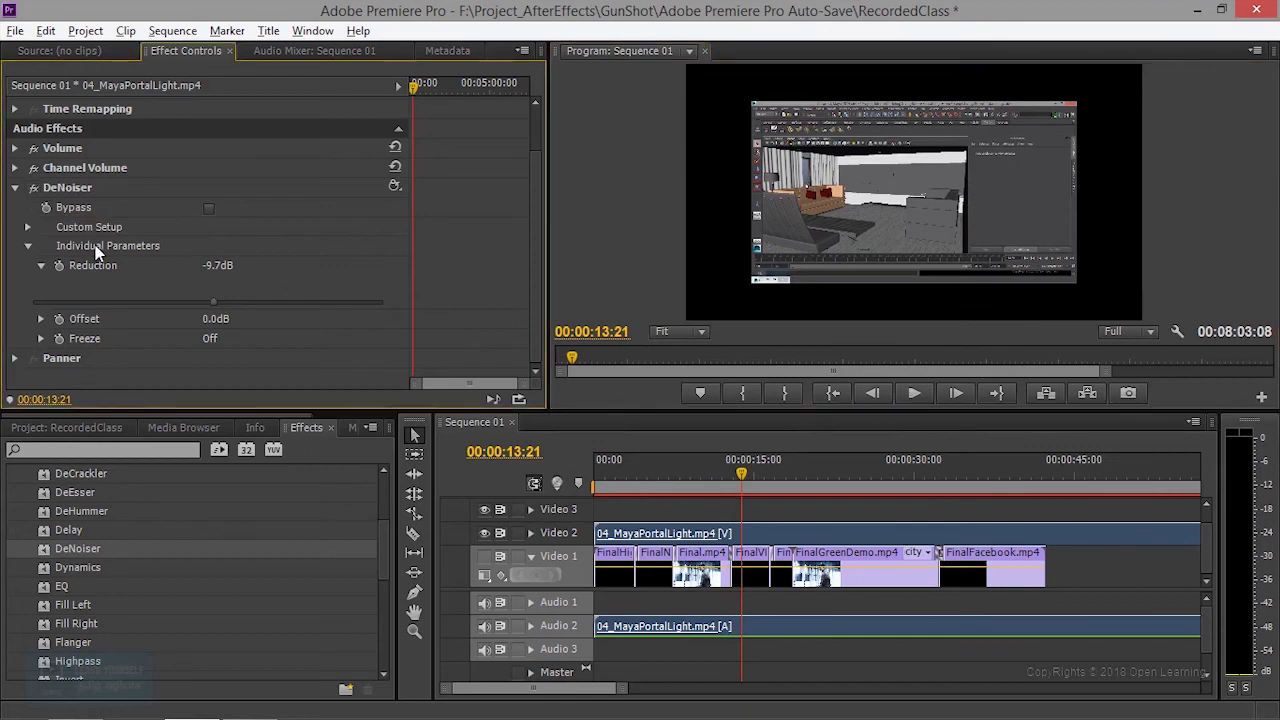
click(15, 189)
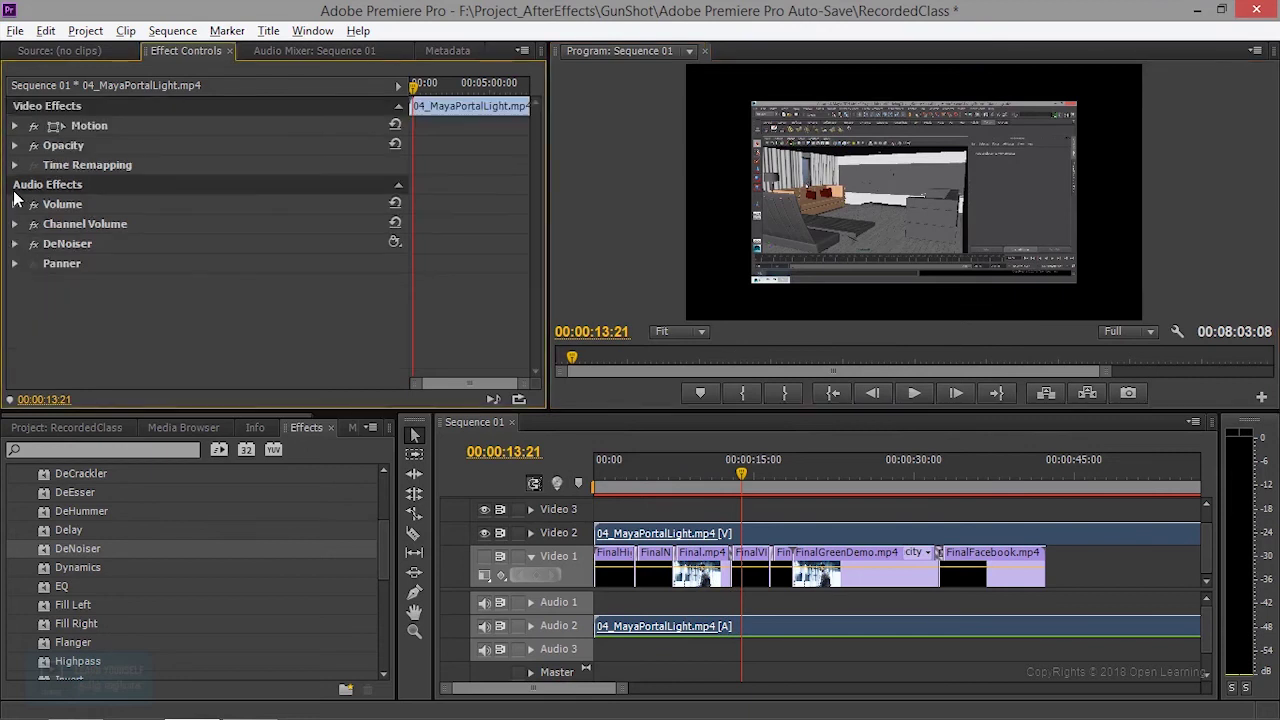
- Apply a bypassed Volume effect to the Maya clip's audio and play to hear it
scroll(131, 614, down, 2)
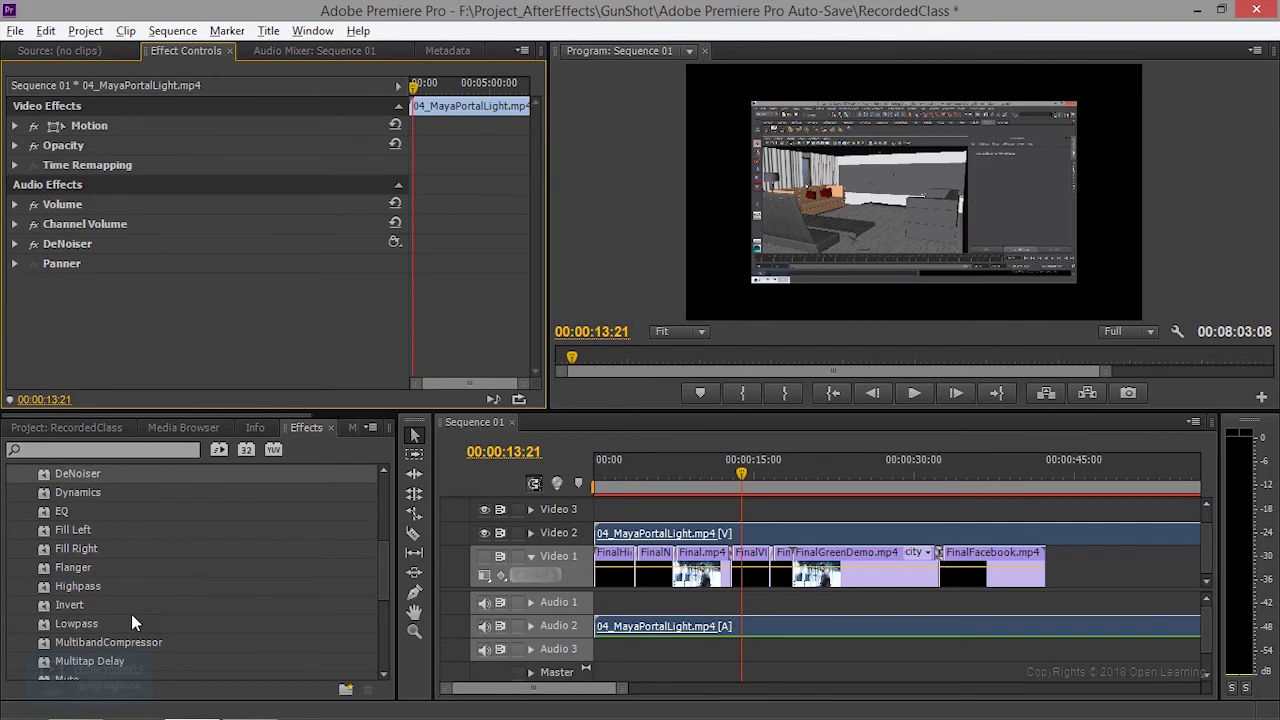
scroll(131, 614, down, 2)
scroll(131, 613, down, 1)
scroll(131, 607, down, 1)
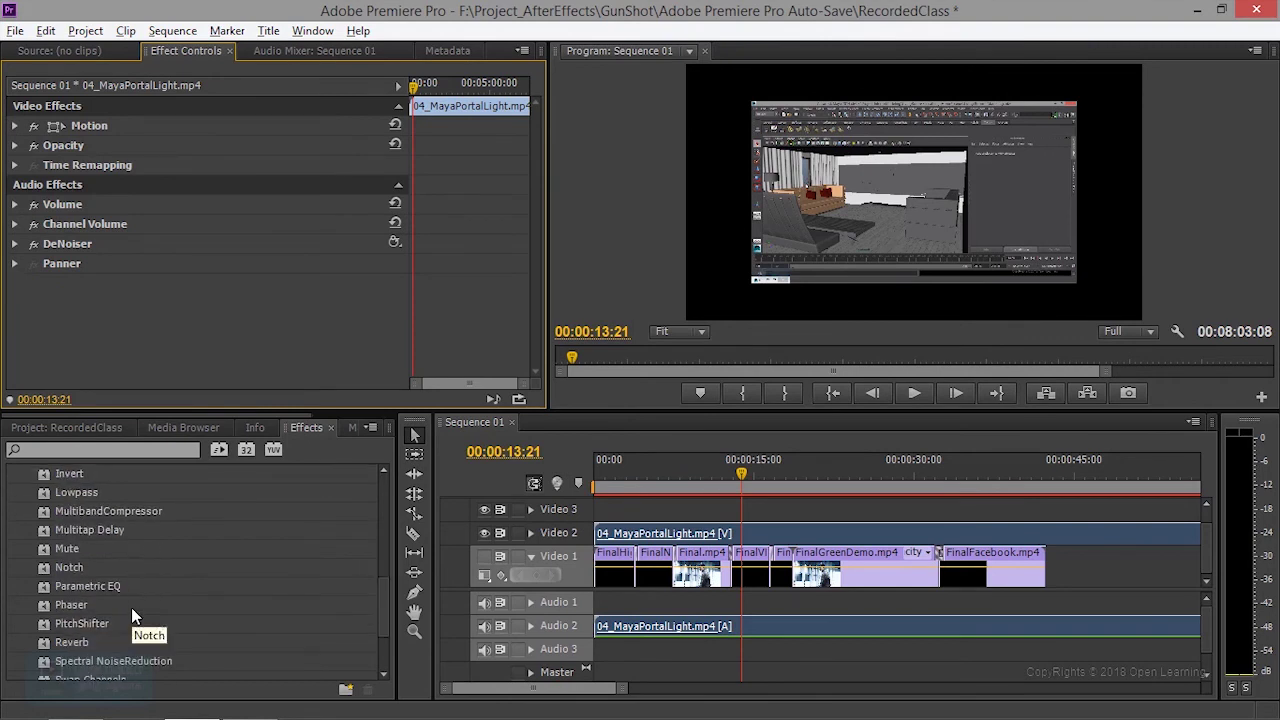
scroll(131, 607, down, 3)
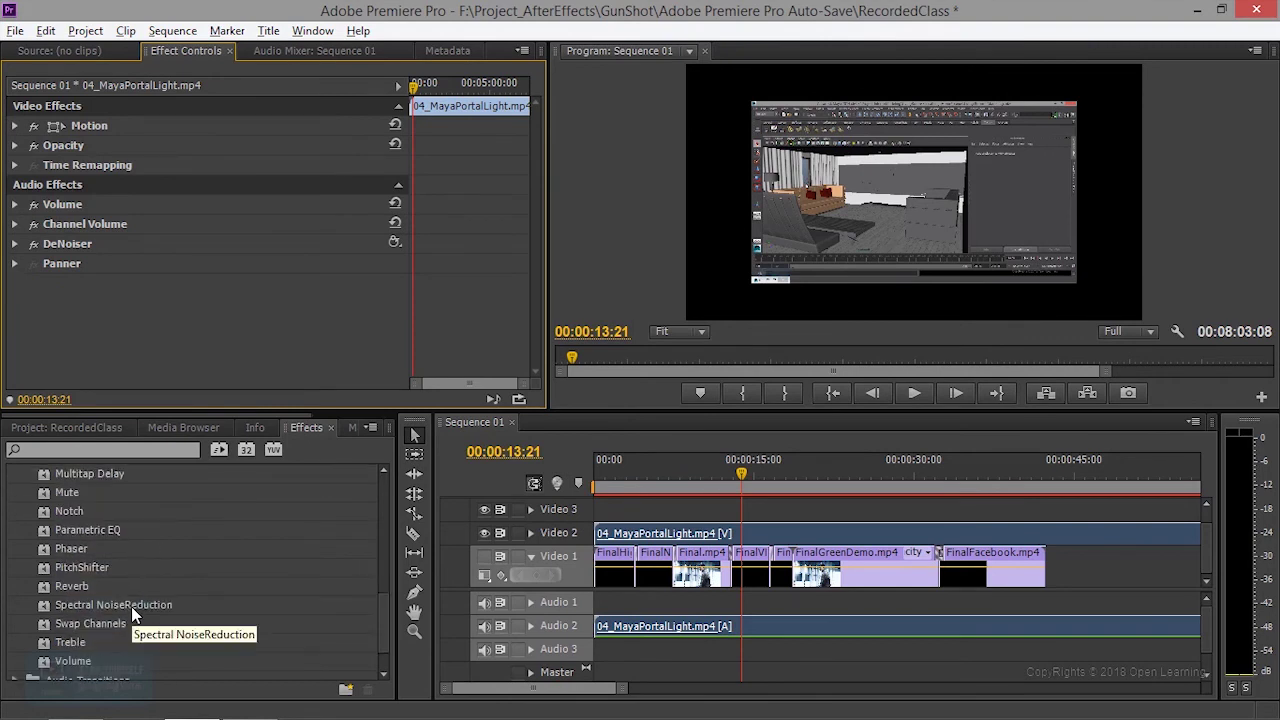
click(76, 662)
drag(76, 662, 236, 281)
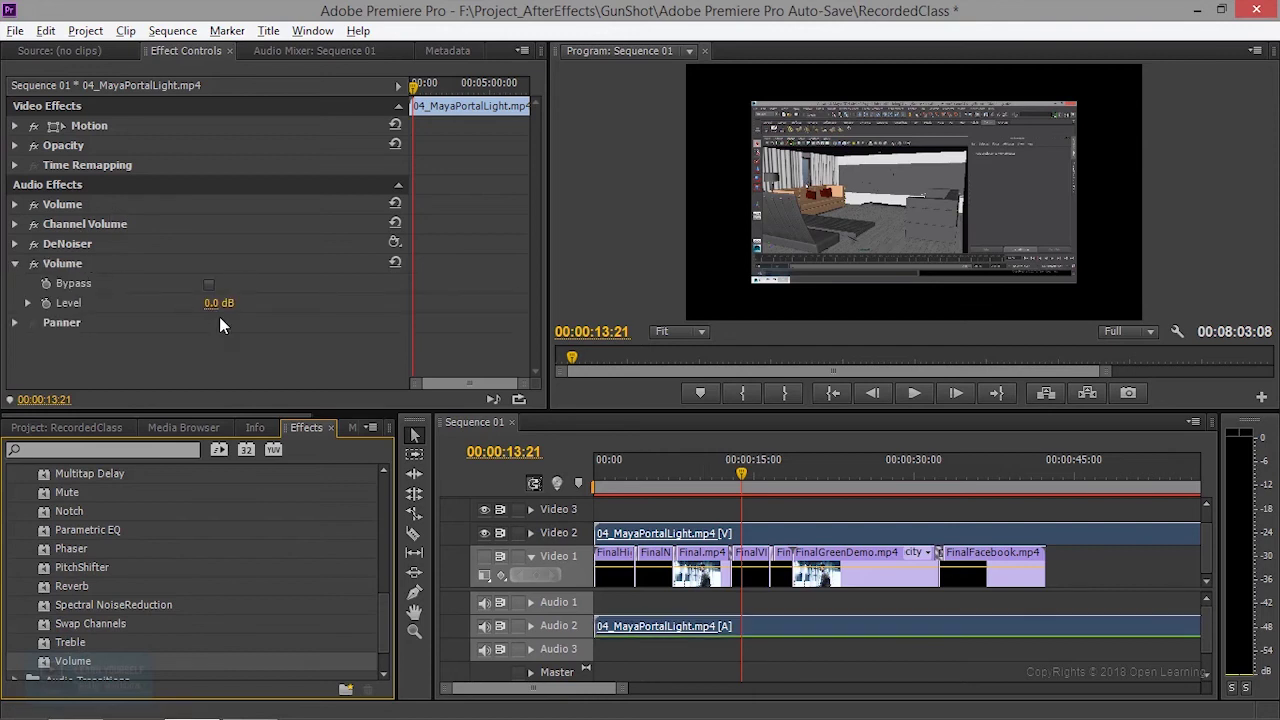
click(210, 284)
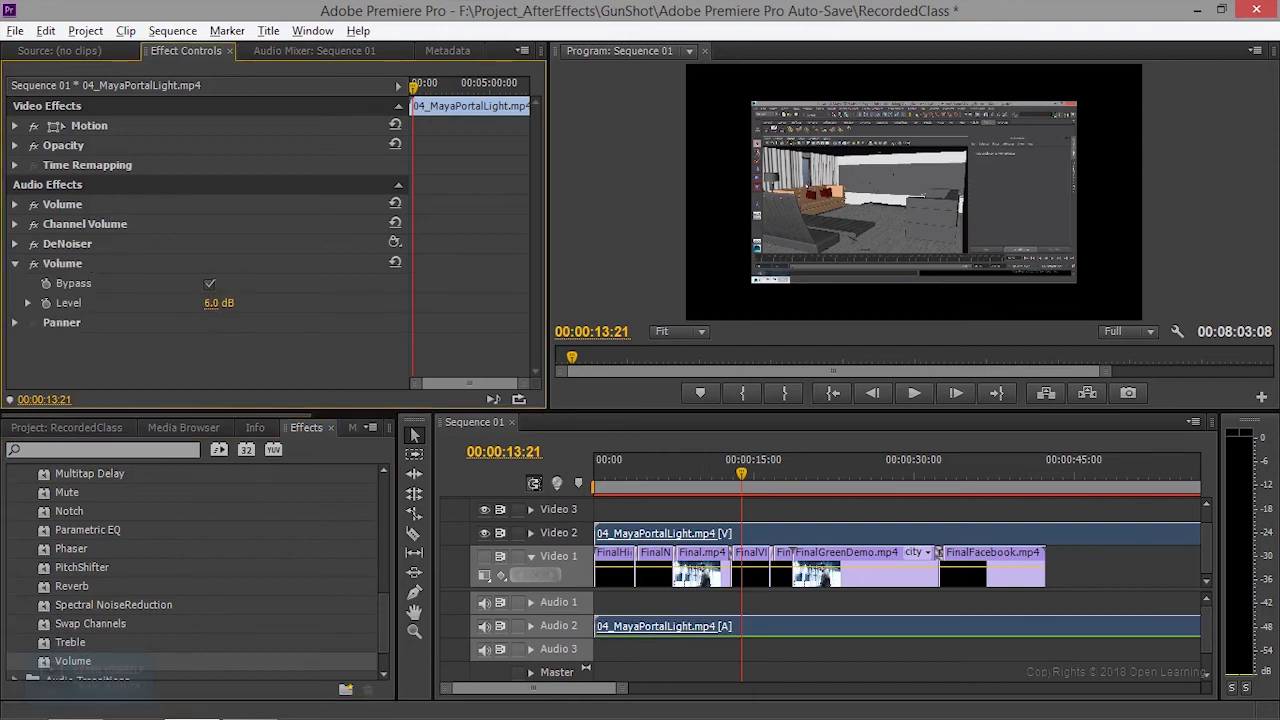
click(914, 398)
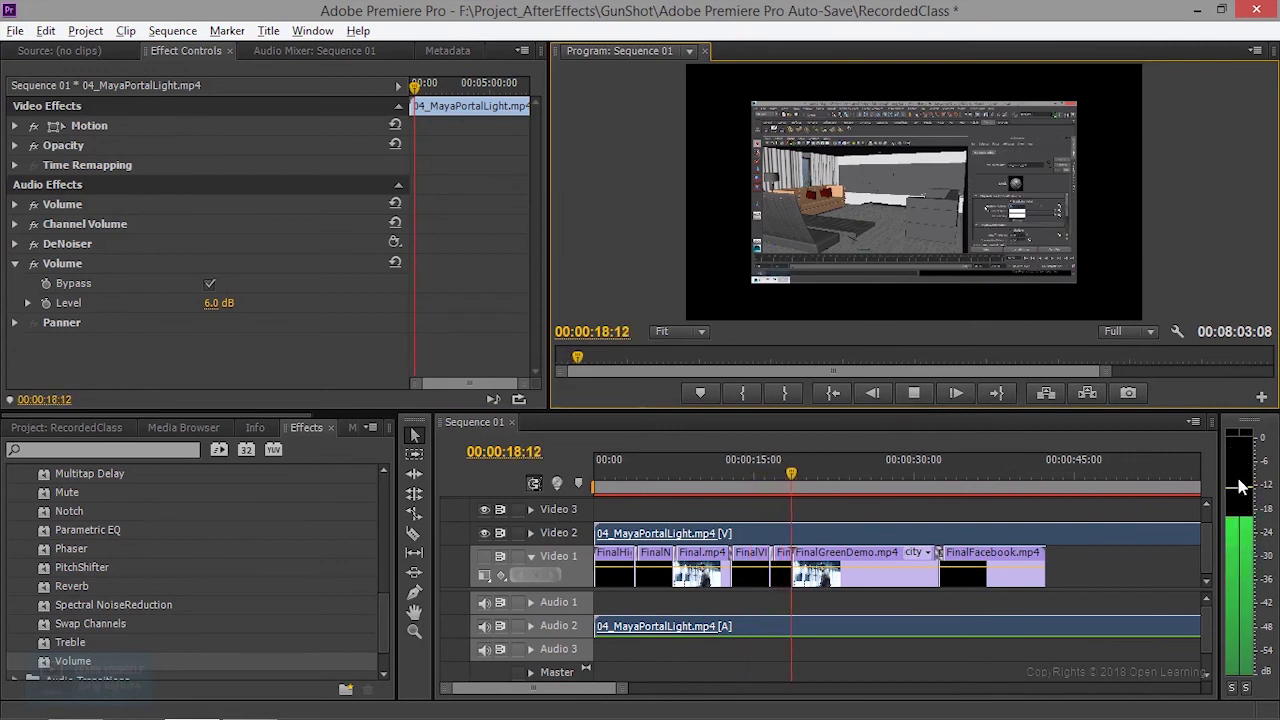
- Raise the Audio 2 fader in the Audio Mixer to about 5.3 dB
click(64, 265)
click(14, 204)
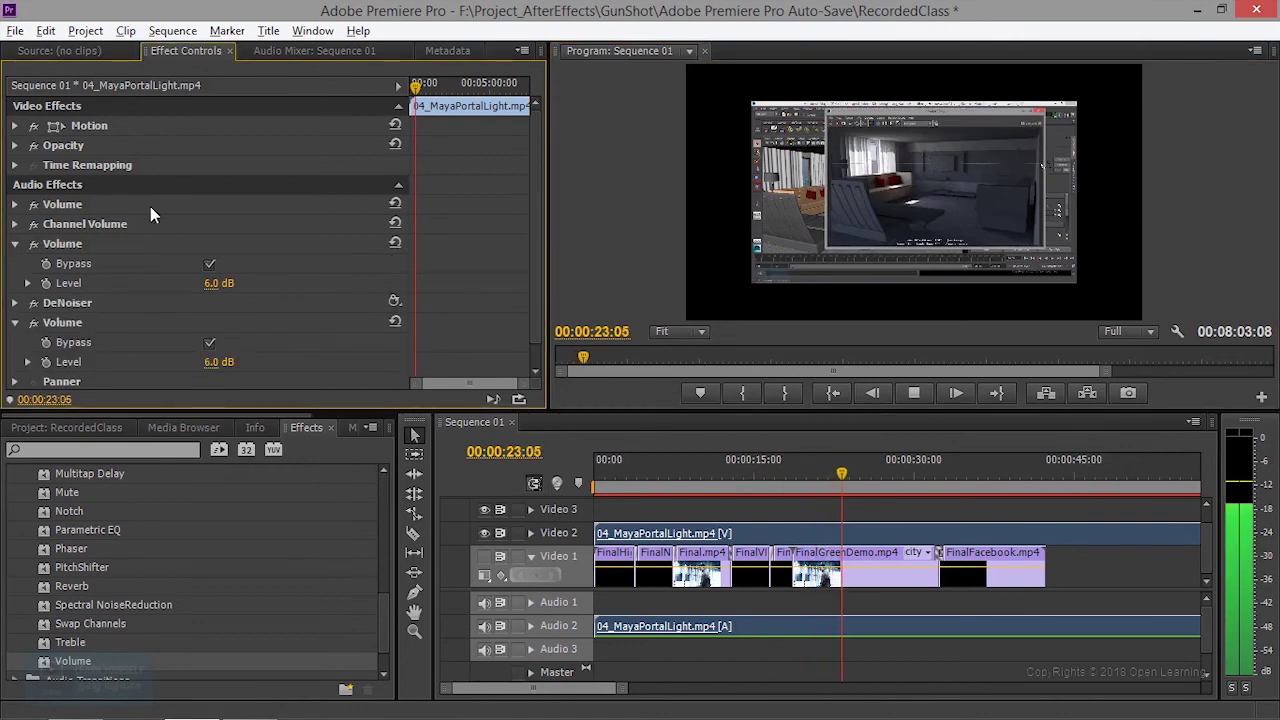
click(294, 52)
drag(137, 265, 138, 245)
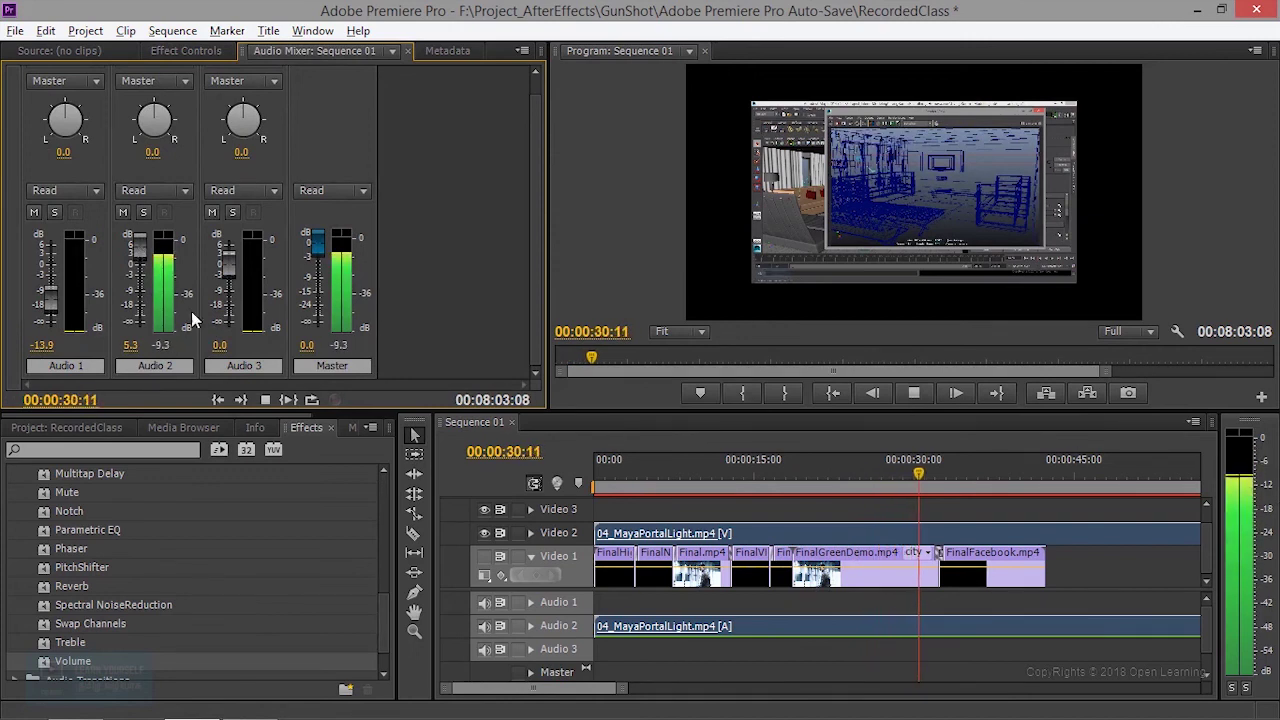
- Raise the Audio 2 fader to 6.0 dB and show the Maya clip's Effect Controls
drag(143, 240, 143, 235)
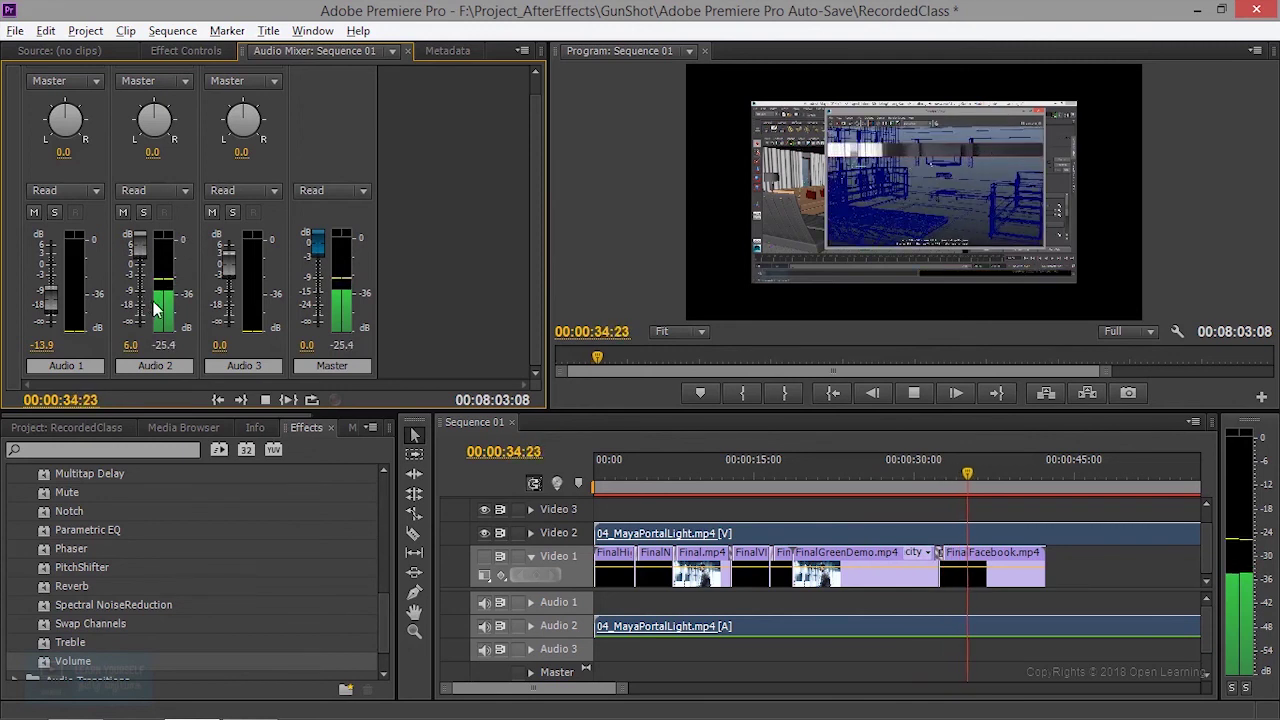
click(186, 50)
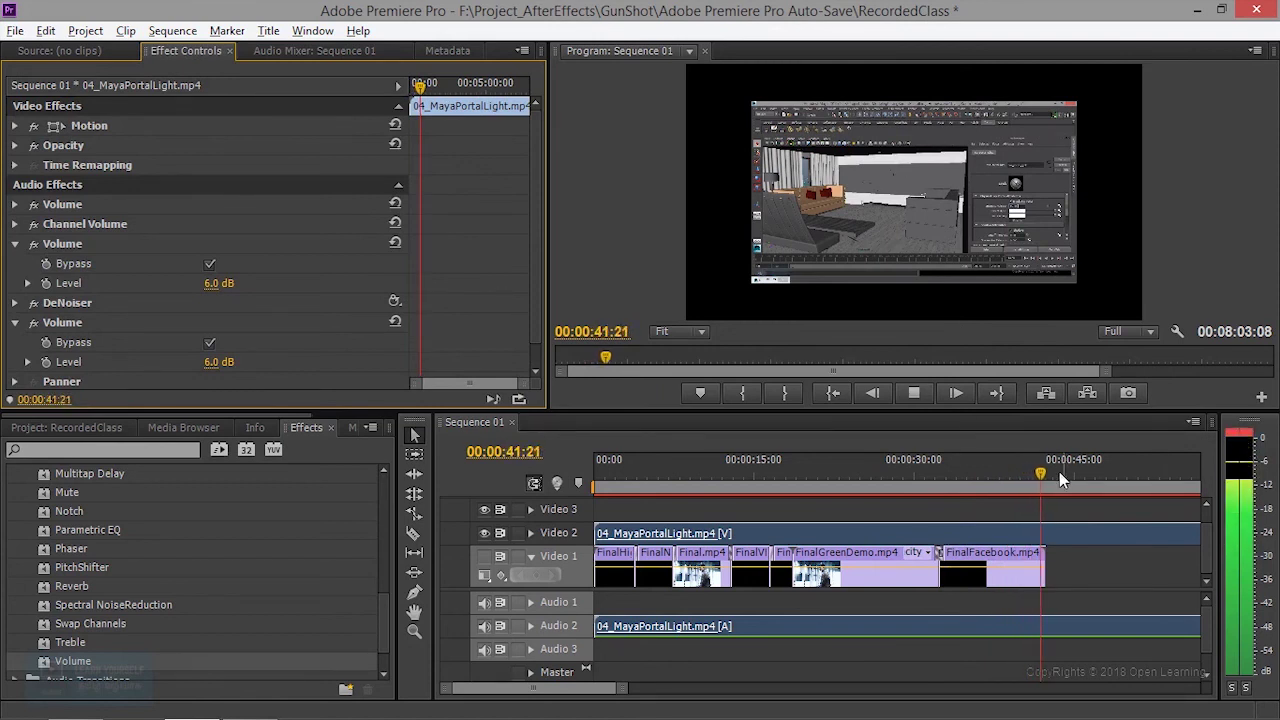
- Stop playback at 00:00:42:12 and apply Lowpass (cutoff 1495.0 Hz) to the Maya audio clip
click(915, 395)
scroll(143, 600, down, 2)
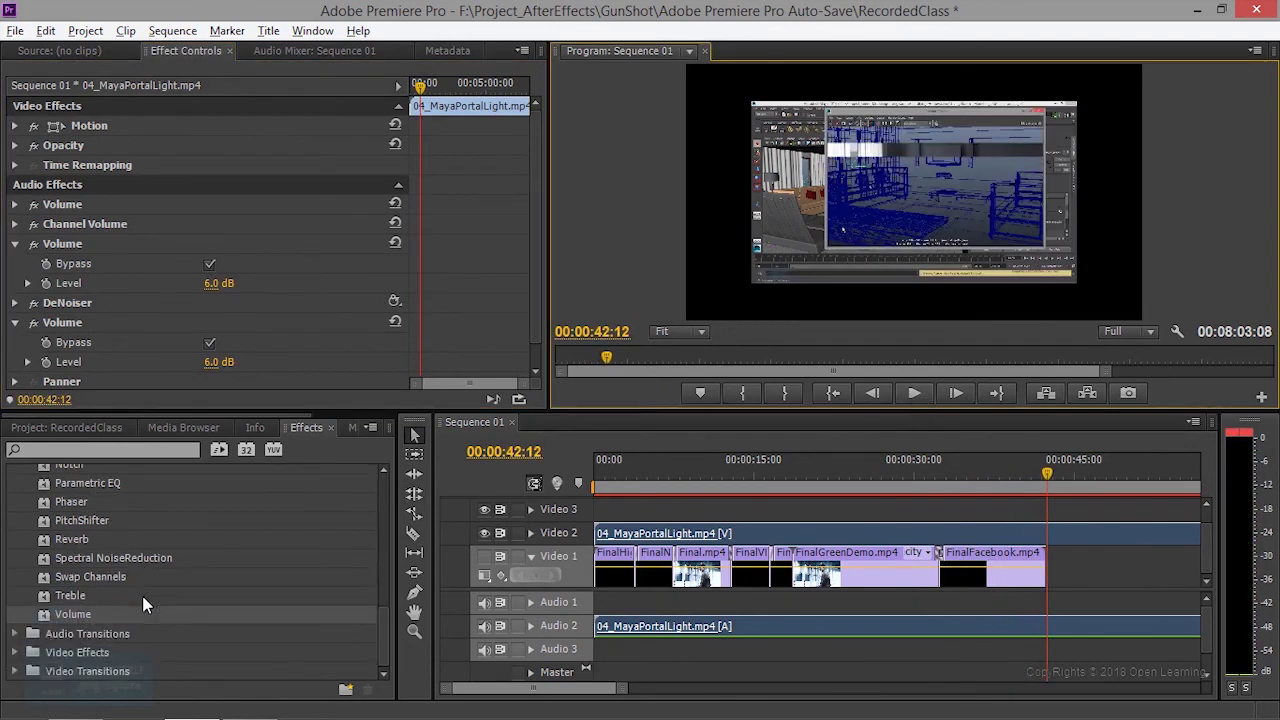
scroll(143, 600, up, 3)
scroll(143, 600, up, 3)
scroll(143, 604, up, 1)
drag(85, 545, 700, 626)
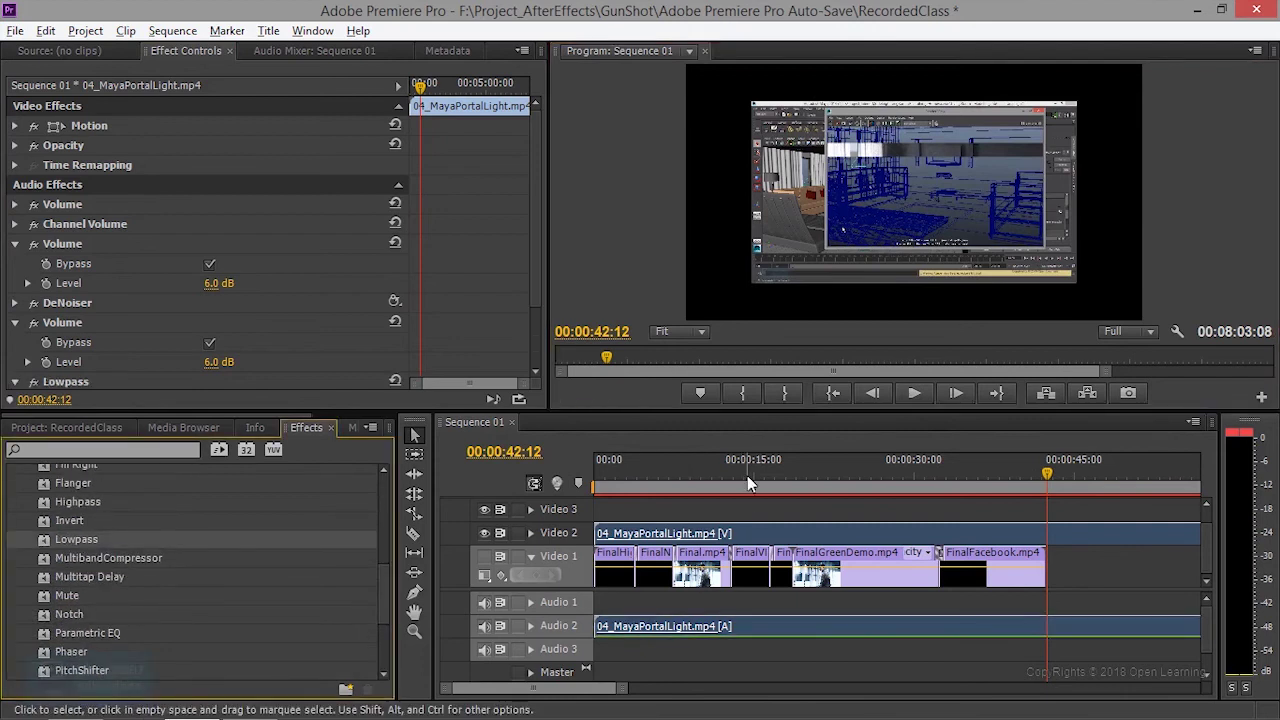
- Add the Mute effect to the Maya audio clip on Audio 2
scroll(176, 343, down, 2)
scroll(176, 343, down, 1)
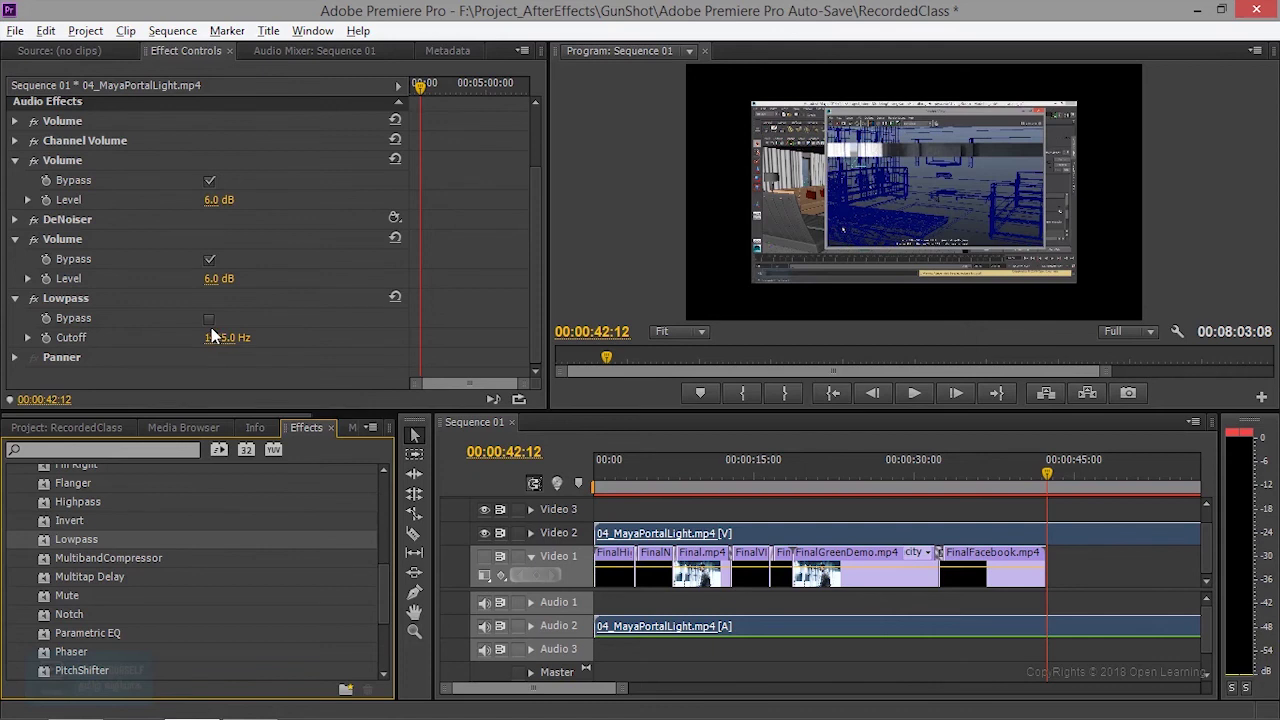
scroll(112, 596, down, 2)
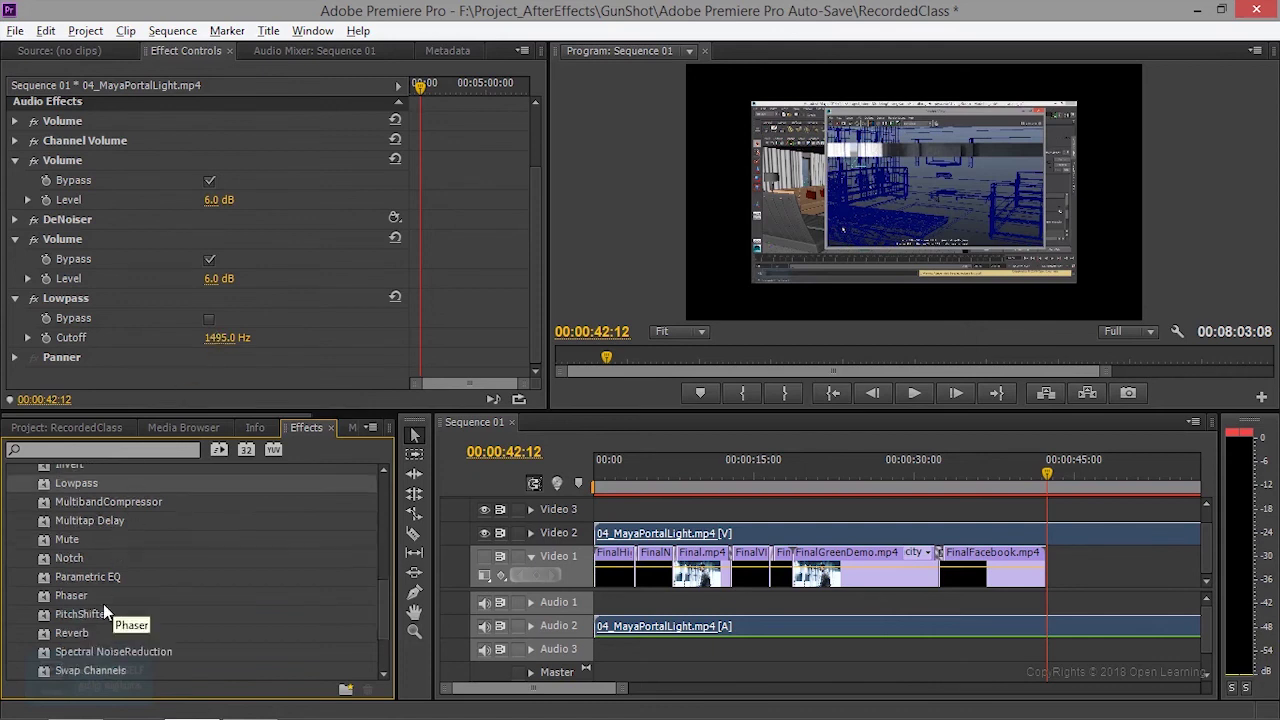
click(69, 539)
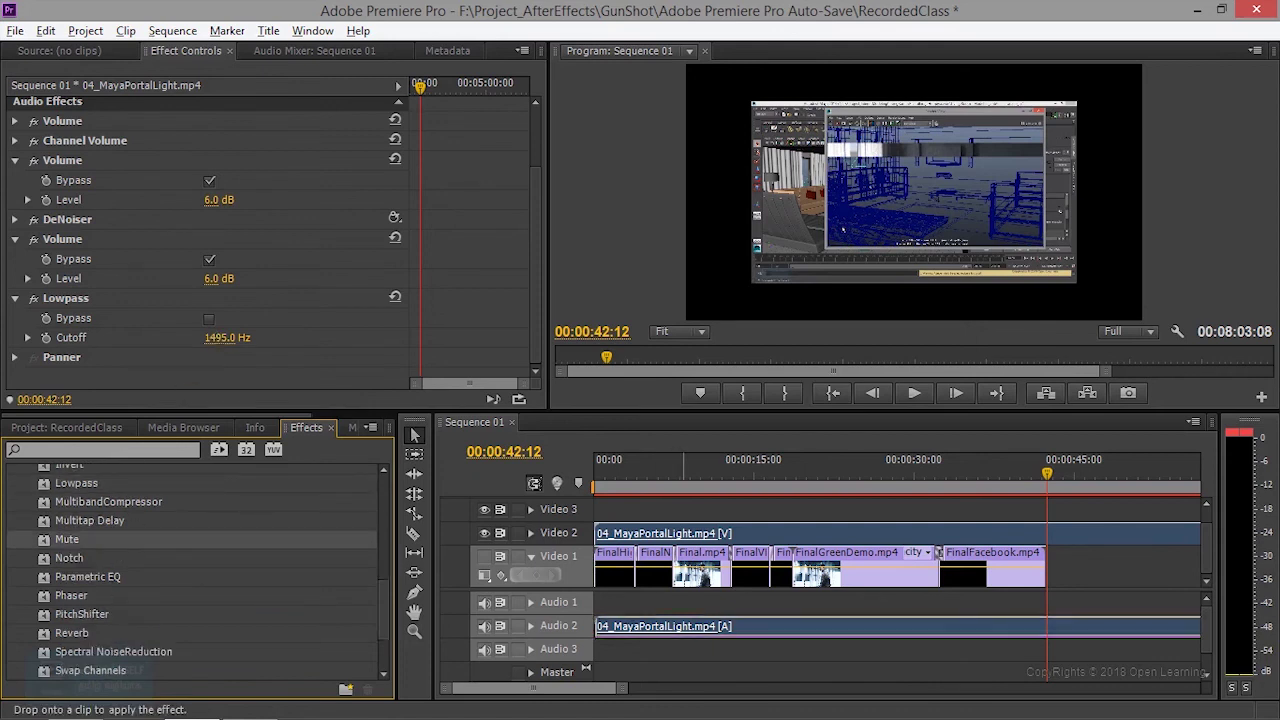
drag(67, 539, 700, 627)
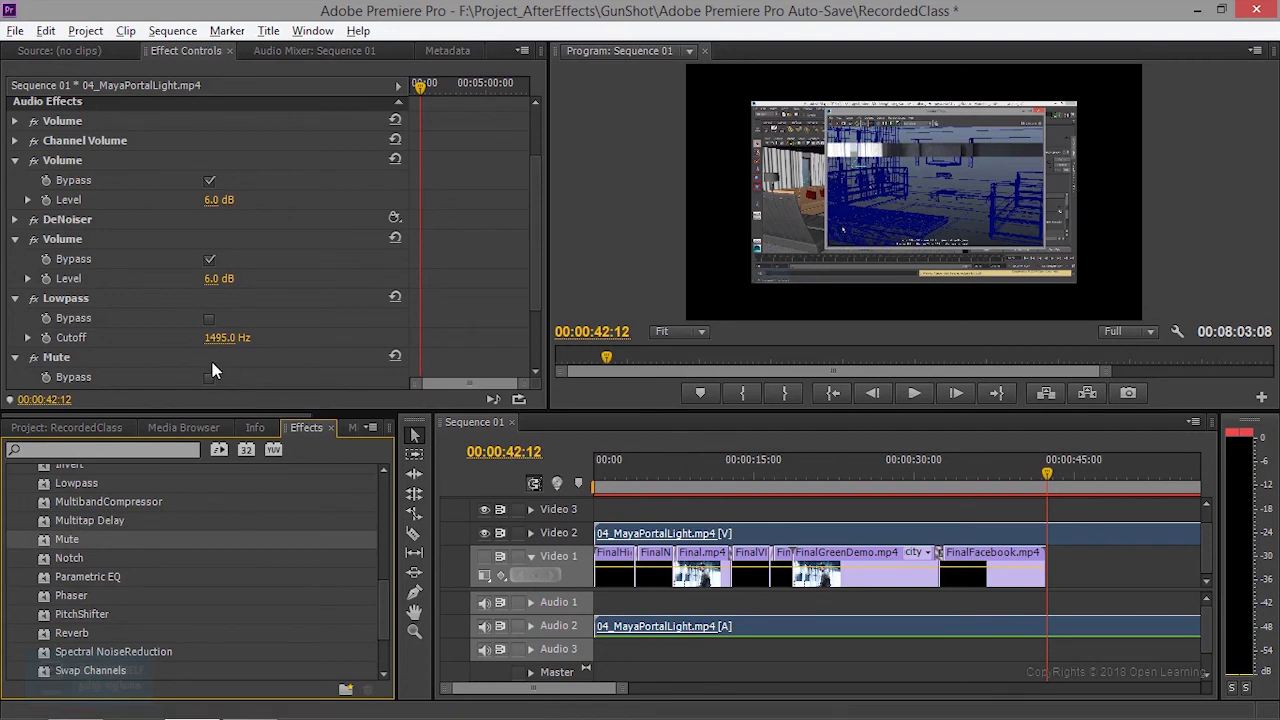
scroll(212, 362, down, 3)
scroll(212, 362, down, 1)
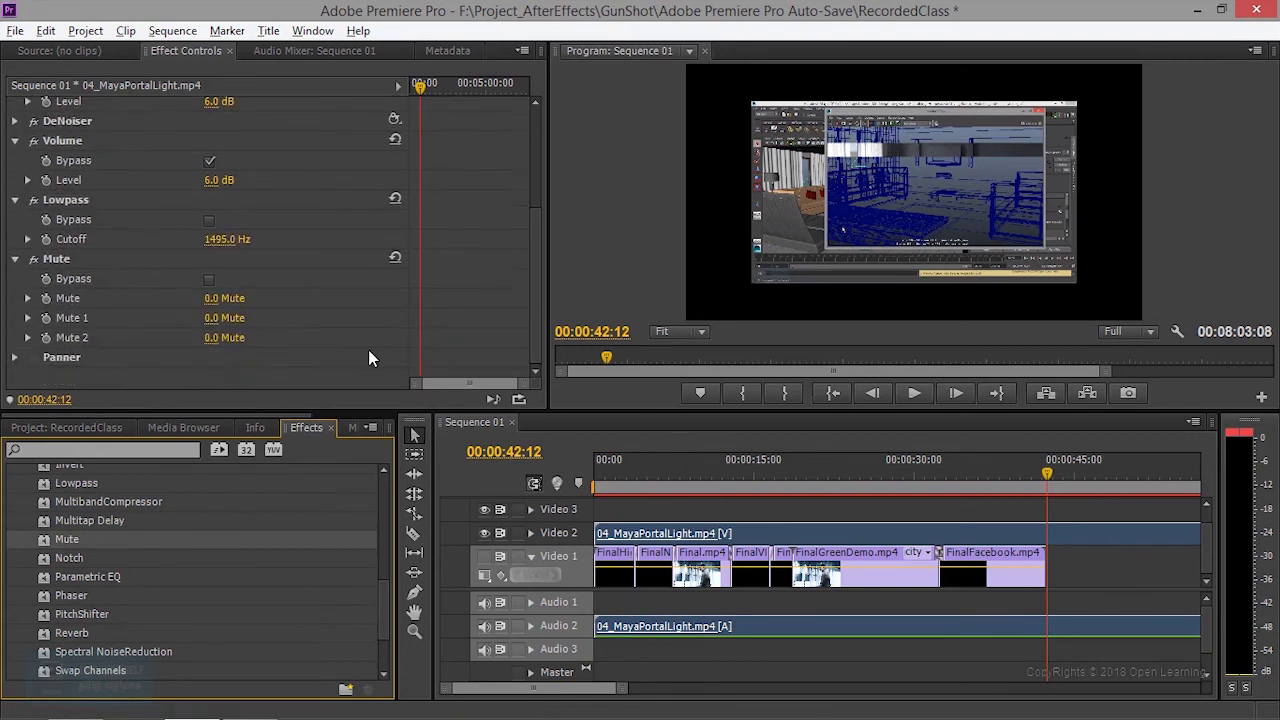
scroll(128, 644, down, 1)
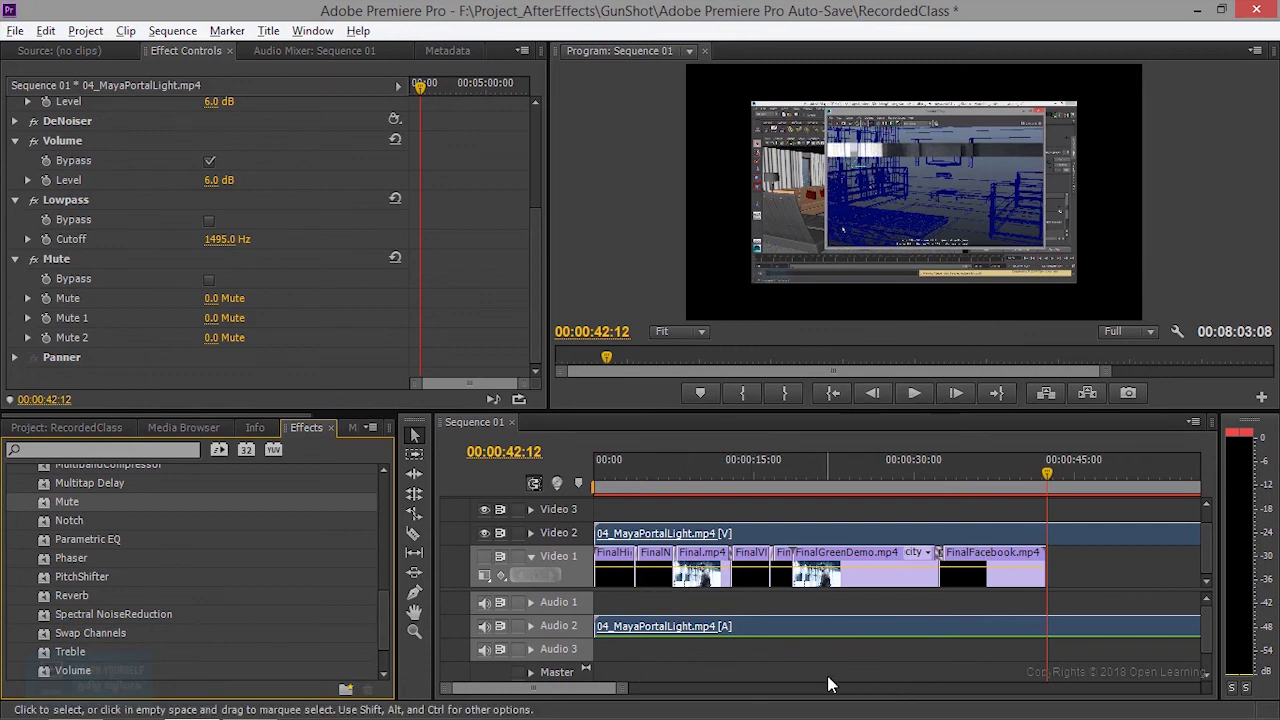
- Apply Swap Channels to the Maya audio clip and expand the Panner's Balance setting
scroll(84, 600, down, 2)
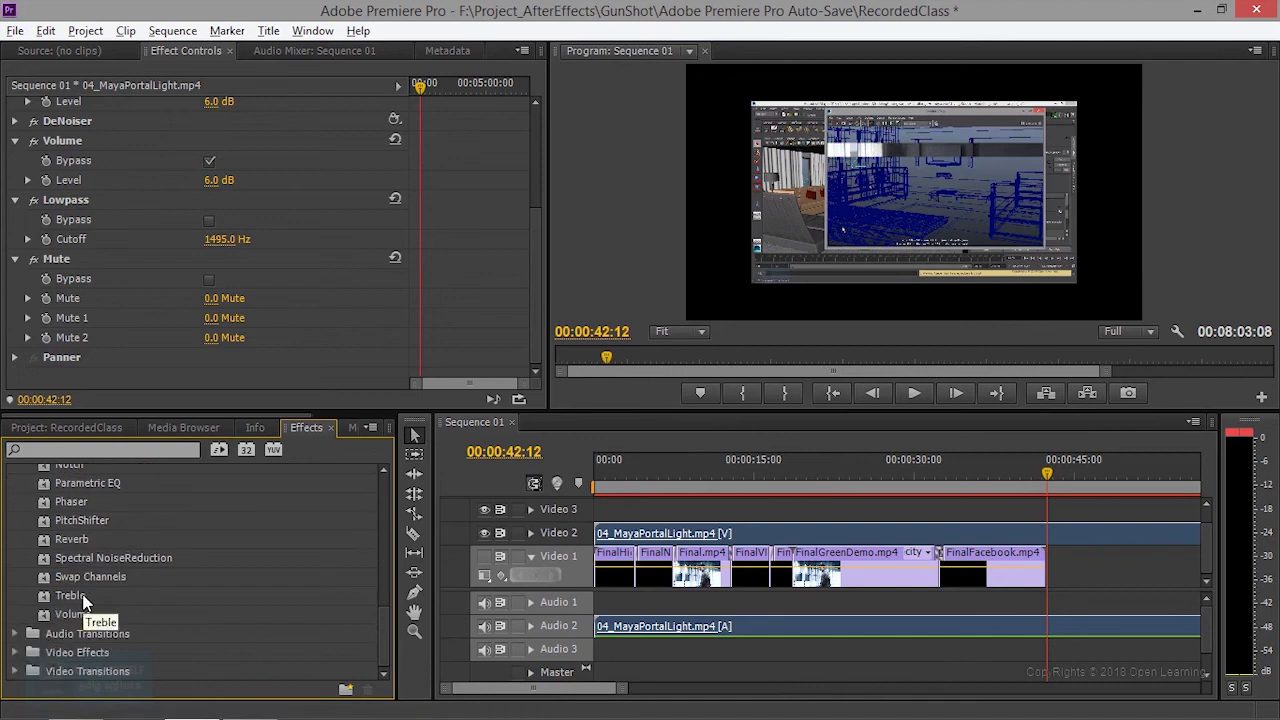
drag(98, 576, 700, 626)
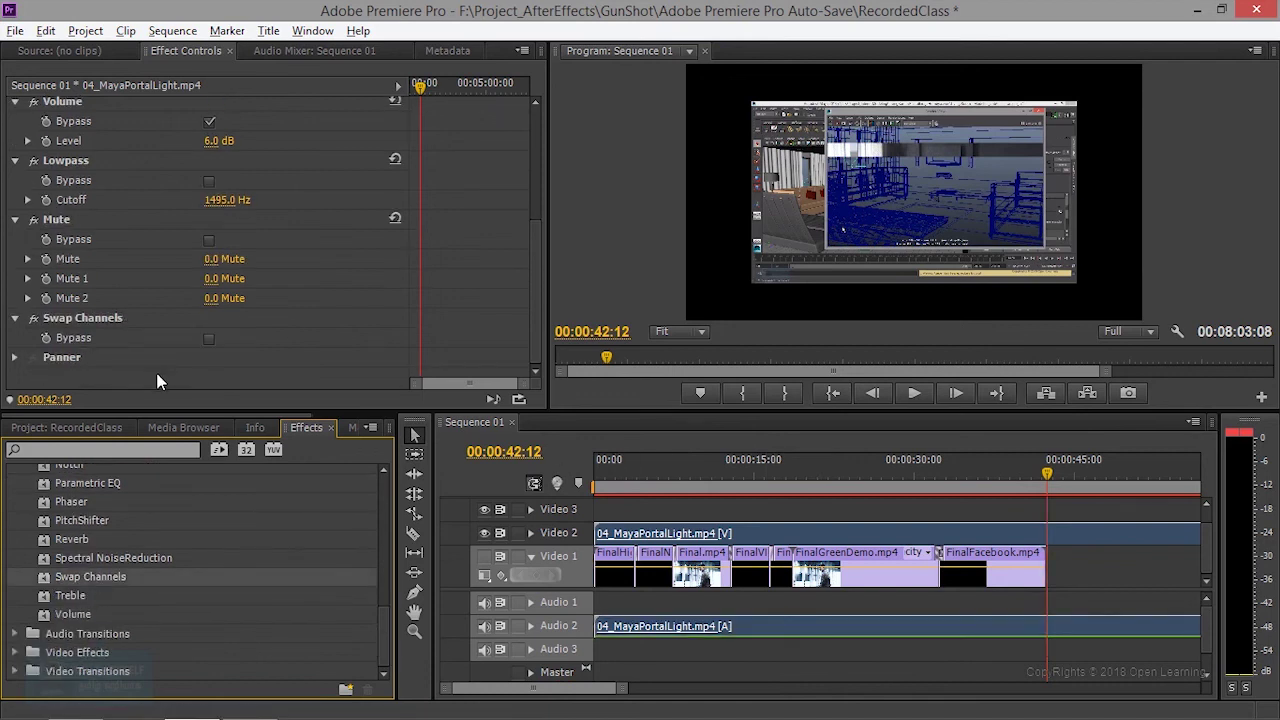
click(15, 357)
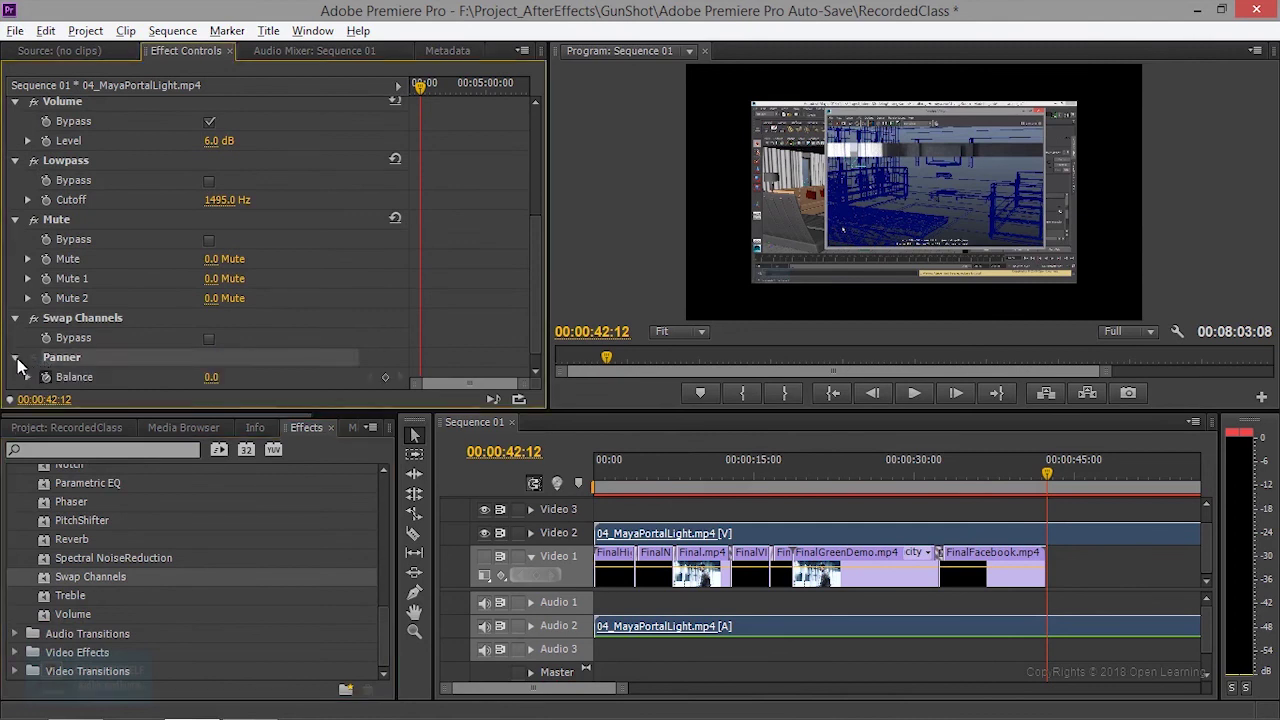
scroll(223, 376, down, 1)
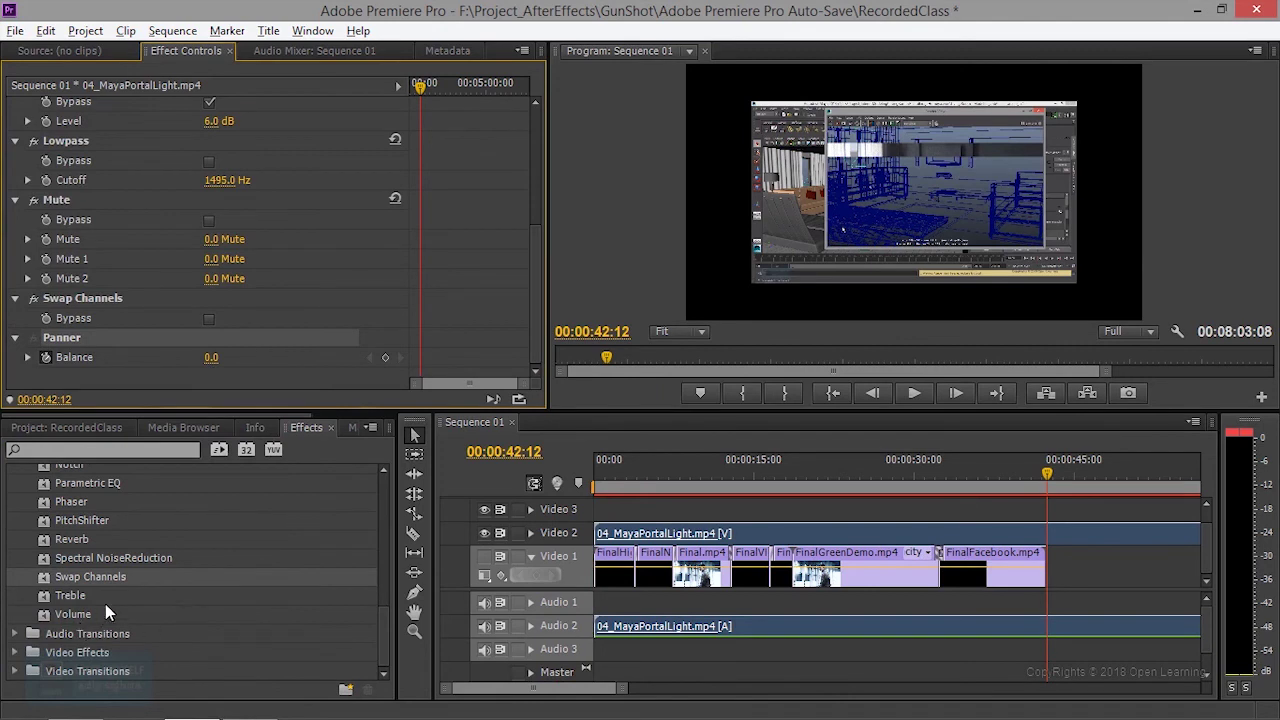
- Add the EQ effect to the Maya audio clip on Audio 2
scroll(105, 604, up, 2)
scroll(100, 606, up, 2)
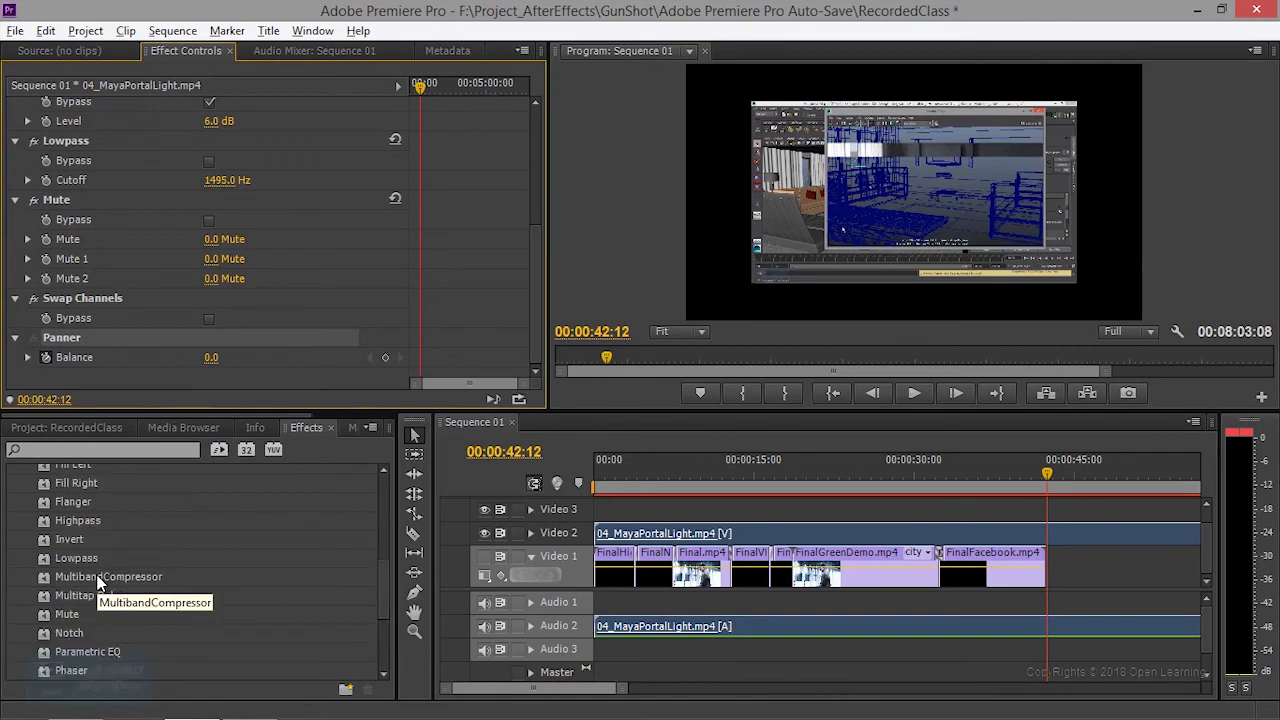
scroll(113, 628, up, 1)
scroll(113, 628, up, 1)
scroll(113, 628, up, 2)
scroll(114, 632, up, 2)
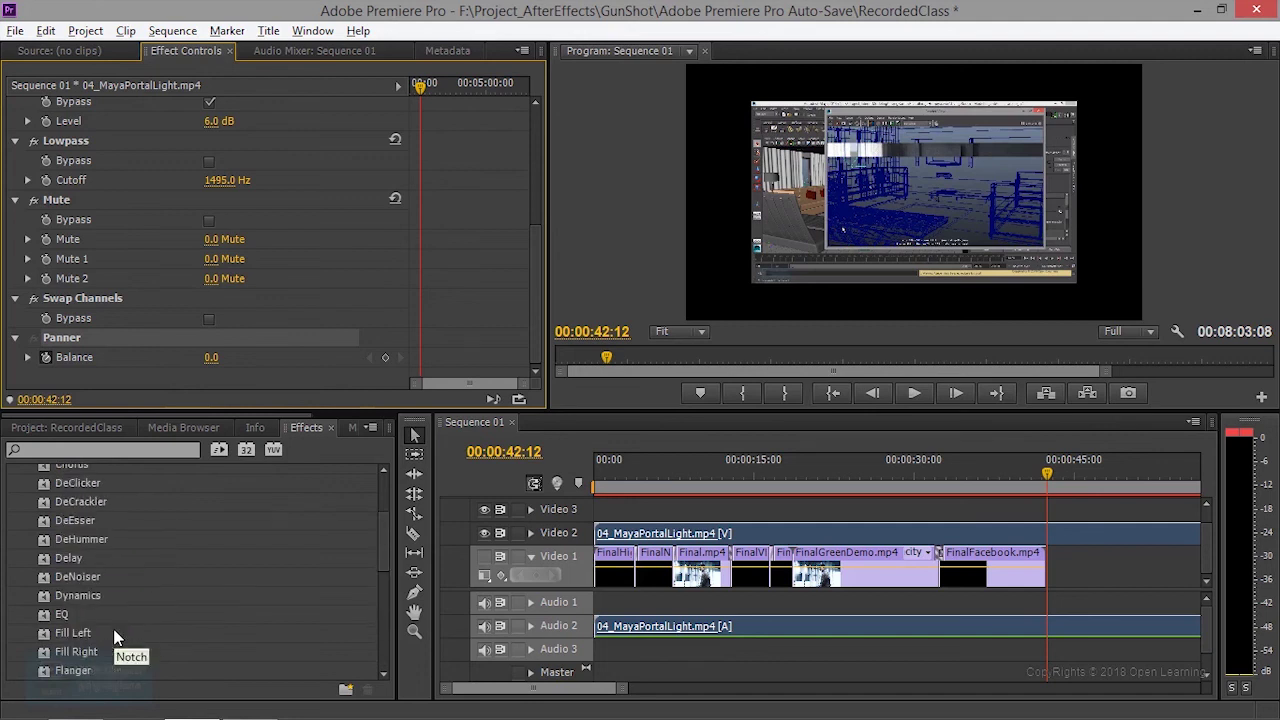
click(48, 614)
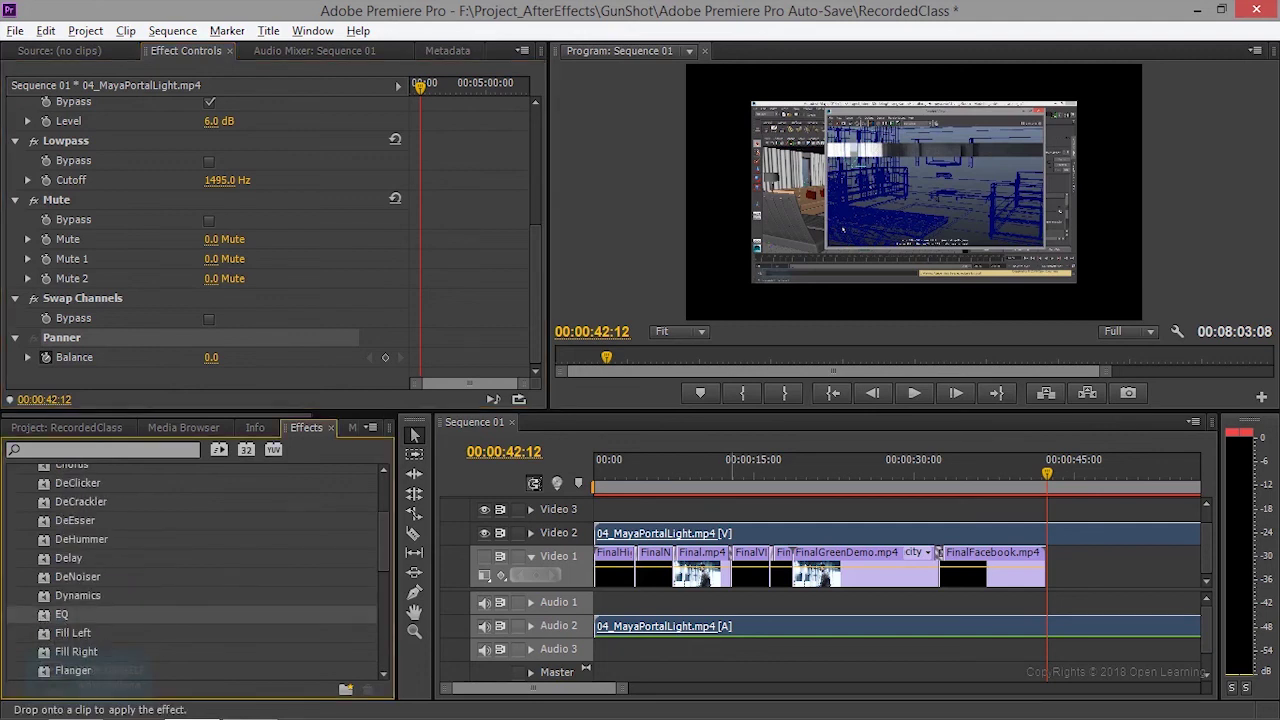
drag(48, 614, 660, 626)
- Toggle the EQ's Custom Setup graph and expand its Individual Parameters, showing OutputGain 0.0dB
scroll(183, 362, down, 2)
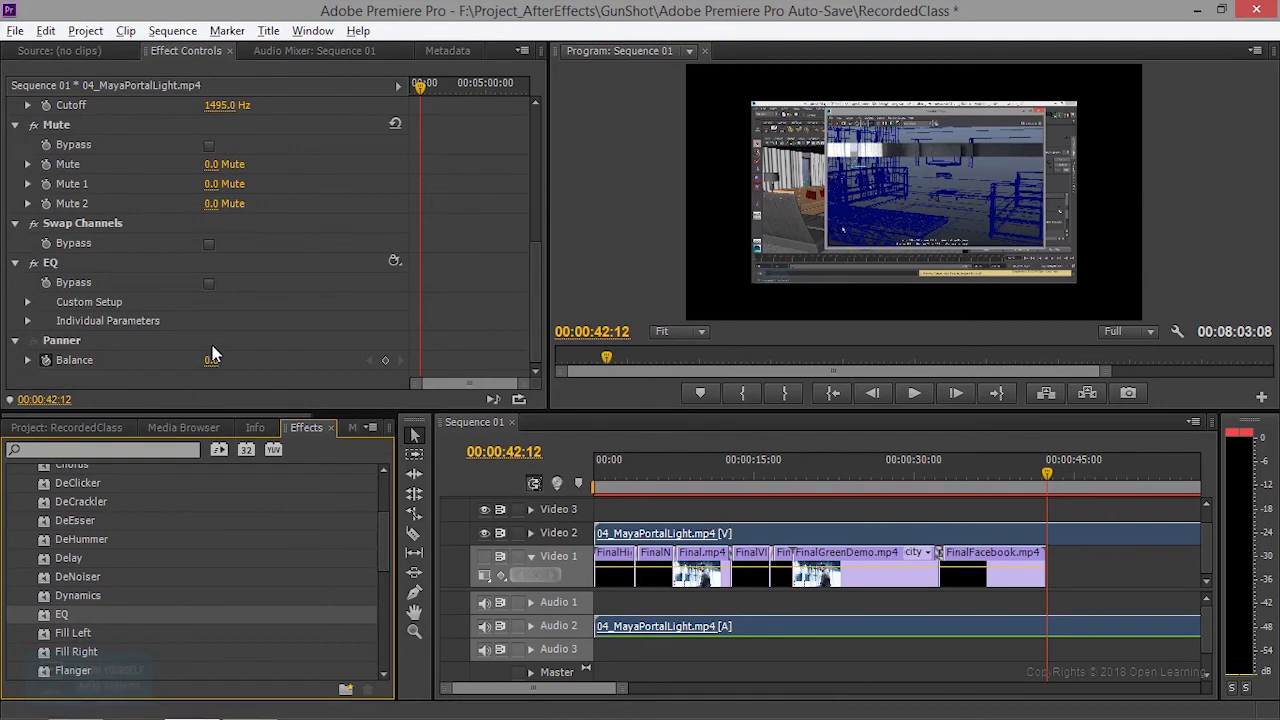
click(28, 310)
scroll(186, 346, down, 2)
scroll(186, 352, up, 1)
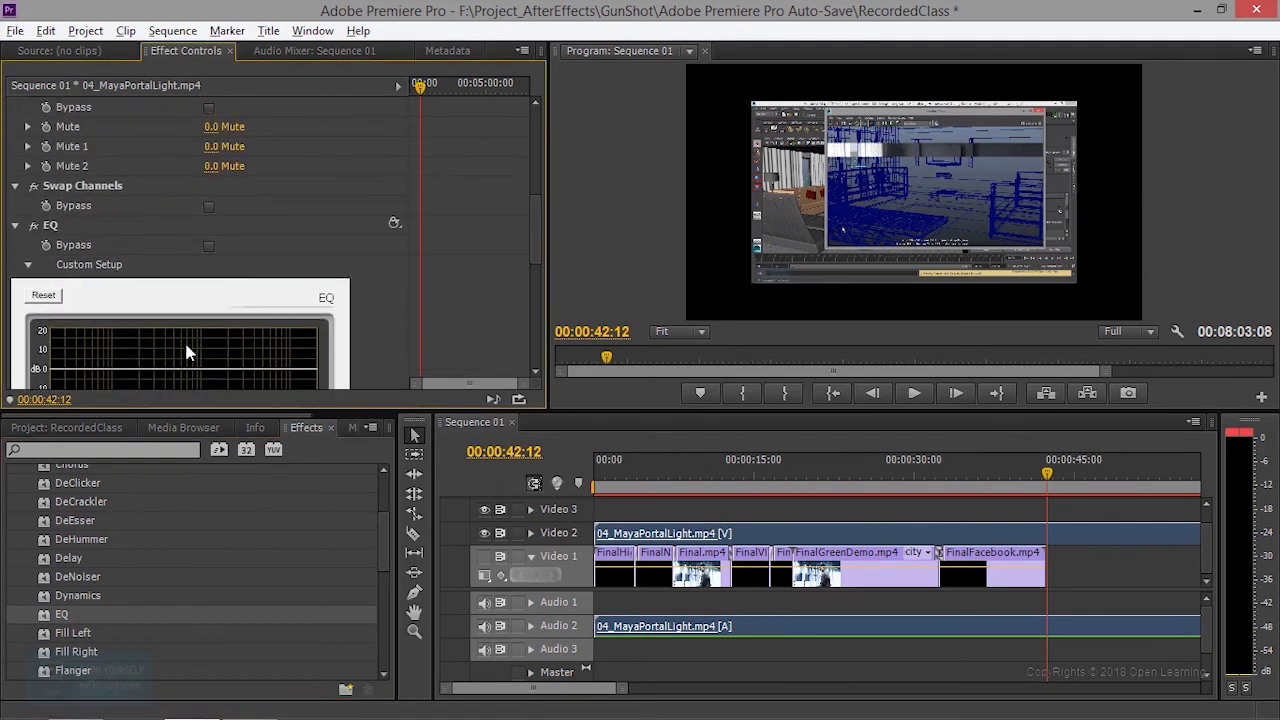
click(28, 277)
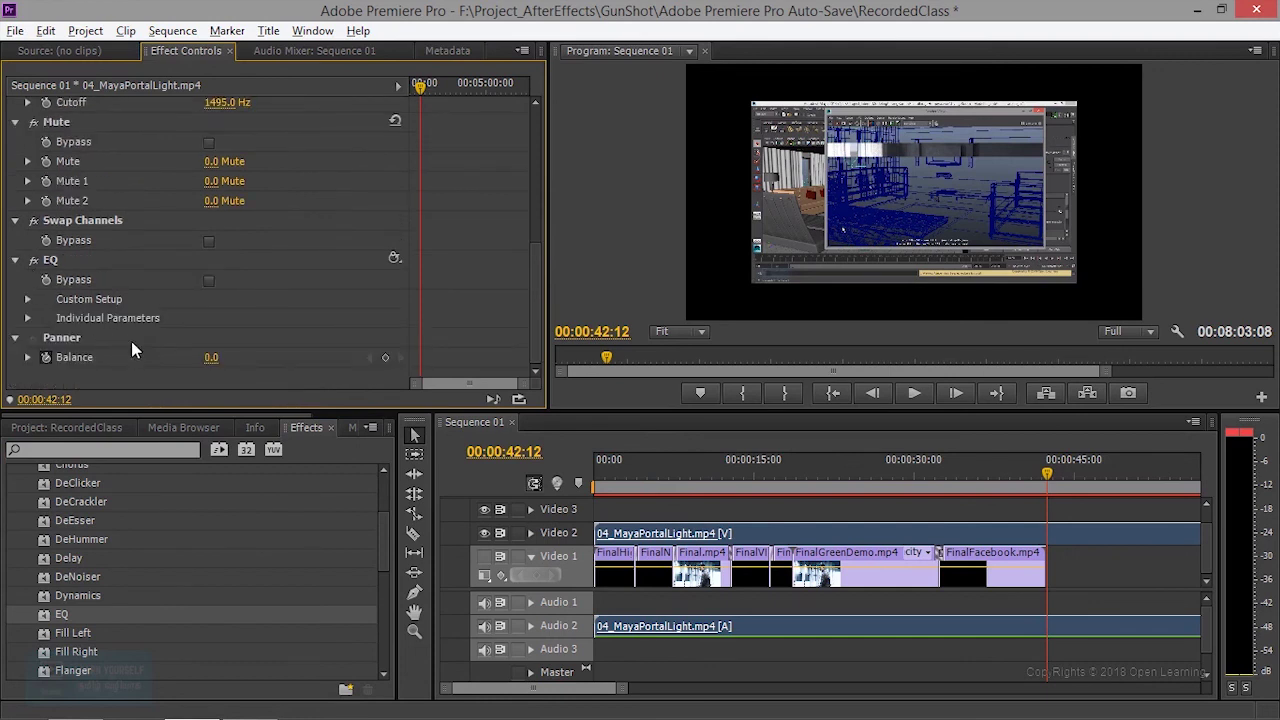
click(29, 318)
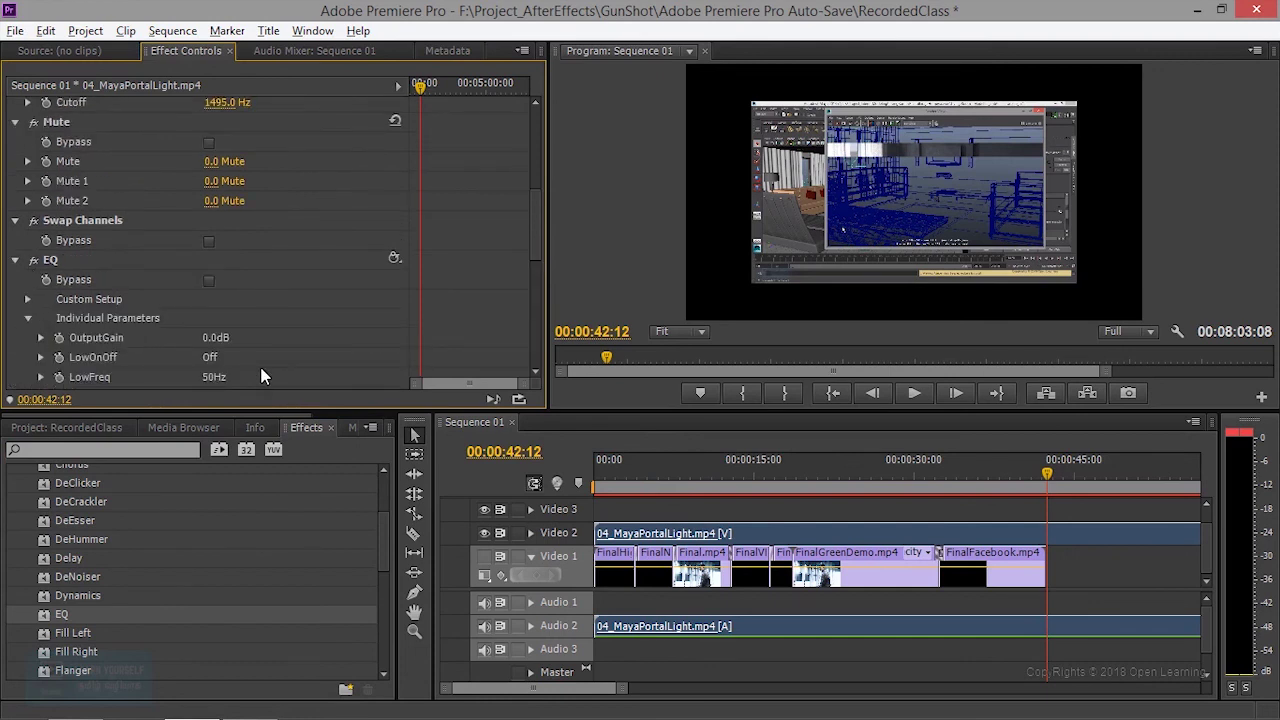
scroll(265, 378, down, 1)
scroll(265, 378, down, 1)
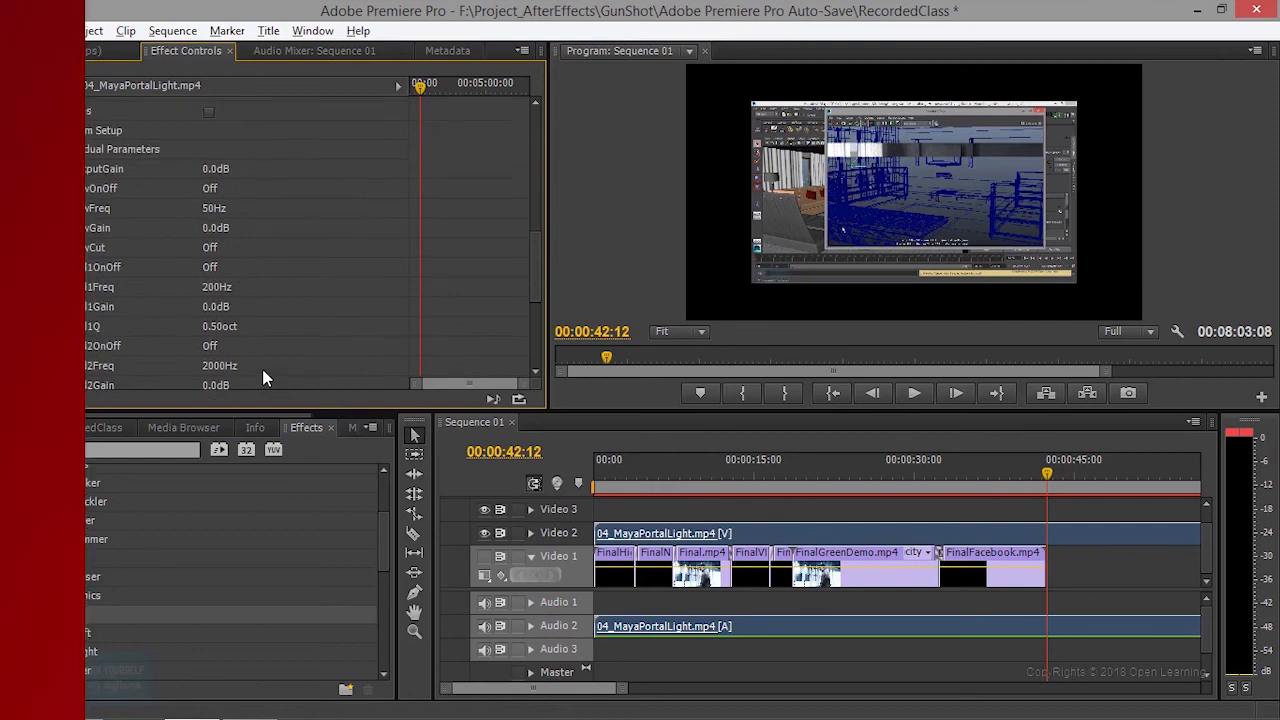